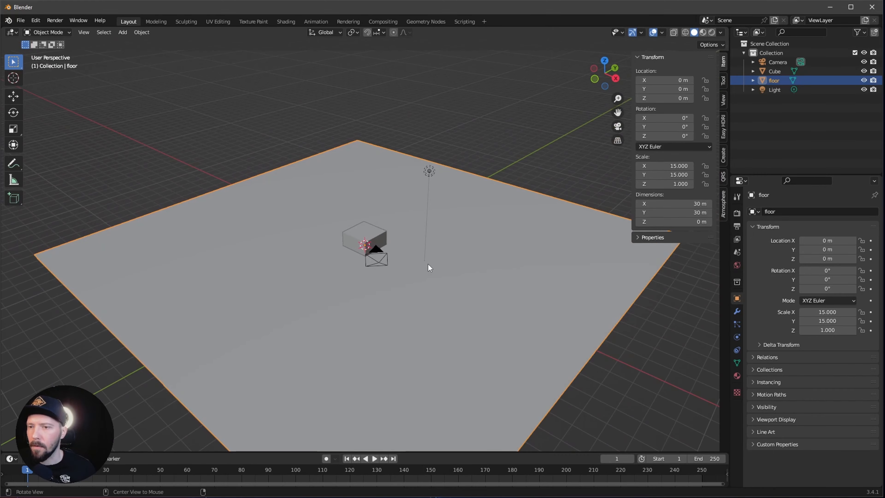
Edit the cube with X-ray enabled and set its bottom vertices' median Z to 0 m
{"action": "left_click", "coordinate": [378, 237]}
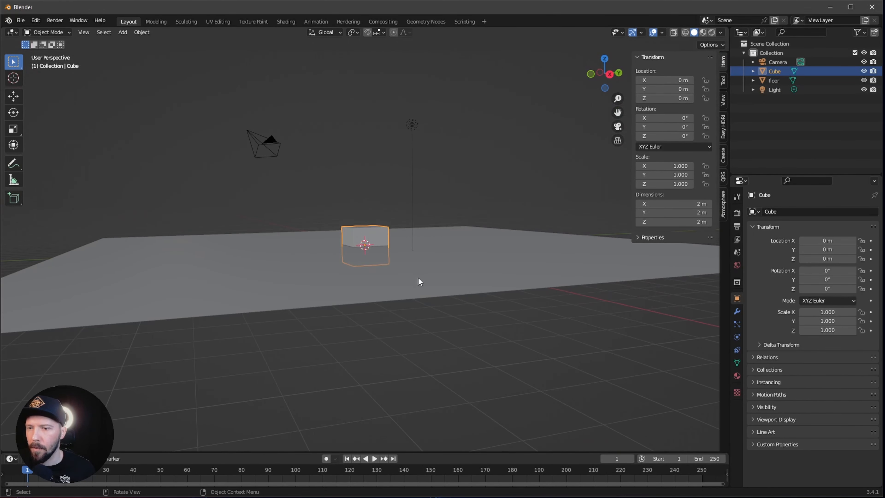
{"action": "key", "text": "Tab"}
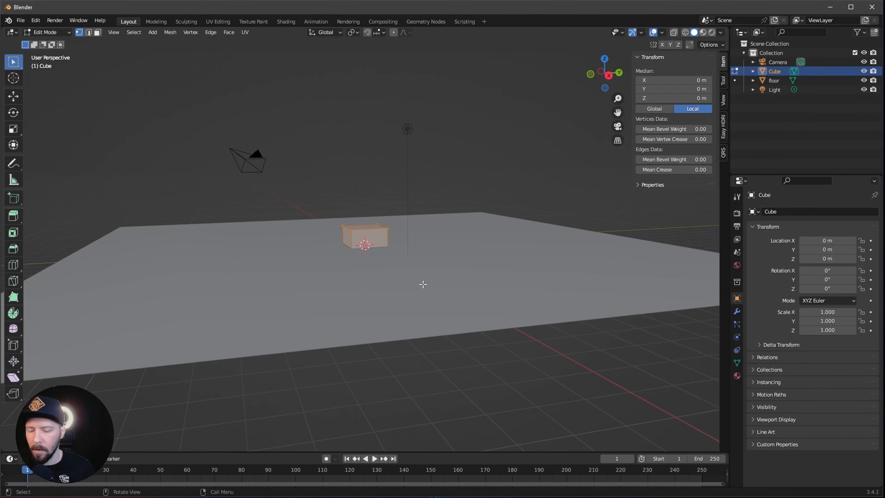
{"action": "key", "text": "alt+z"}
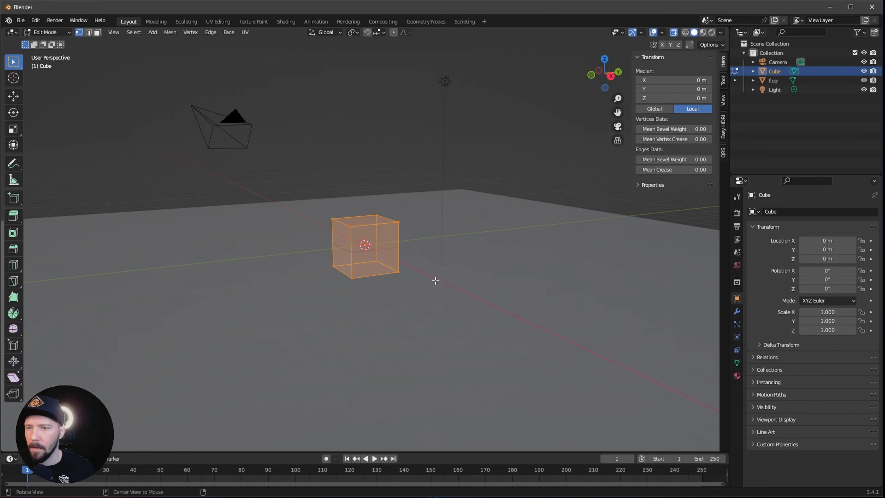
{"action": "left_click_drag", "start_coordinate": [440, 297], "coordinate": [314, 257]}
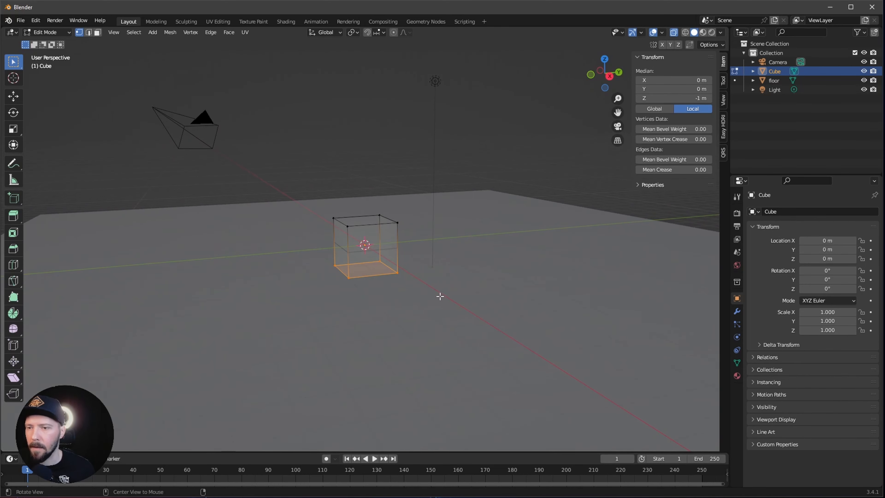
{"action": "middle_click_drag", "start_coordinate": [438, 296], "coordinate": [374, 260]}
{"action": "left_click", "coordinate": [689, 98]}
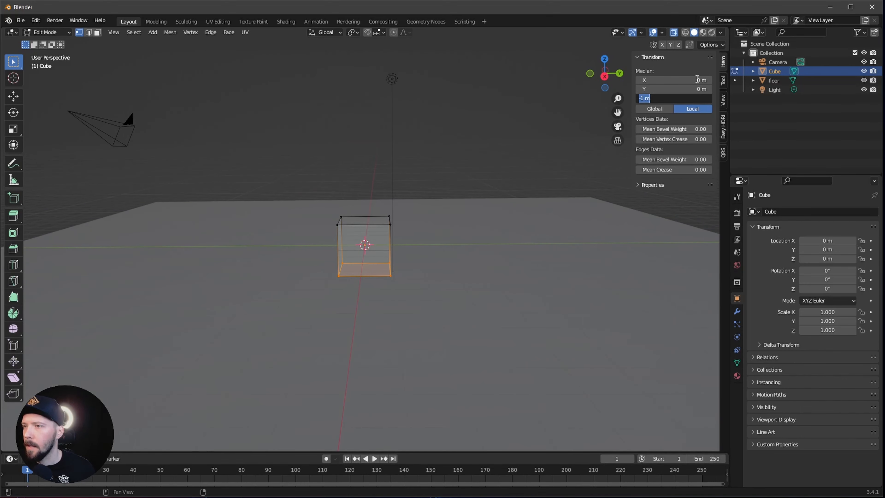
{"action": "key", "text": "Return"}
{"action": "mouse_move", "coordinate": [402, 201]}
{"action": "middle_mouse_down"}
{"action": "mouse_move", "coordinate": [449, 210]}
{"action": "mouse_move", "coordinate": [412, 206]}
{"action": "middle_mouse_up"}
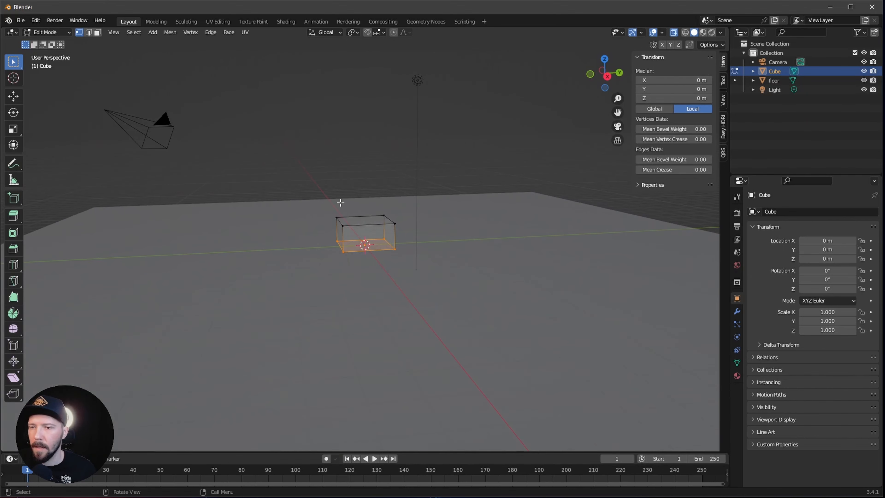
Raise the cube's top vertices to a median Z of 10 m and return to Object Mode
{"action": "left_click_drag", "start_coordinate": [335, 199], "coordinate": [396, 230]}
{"action": "left_click", "coordinate": [686, 98]}
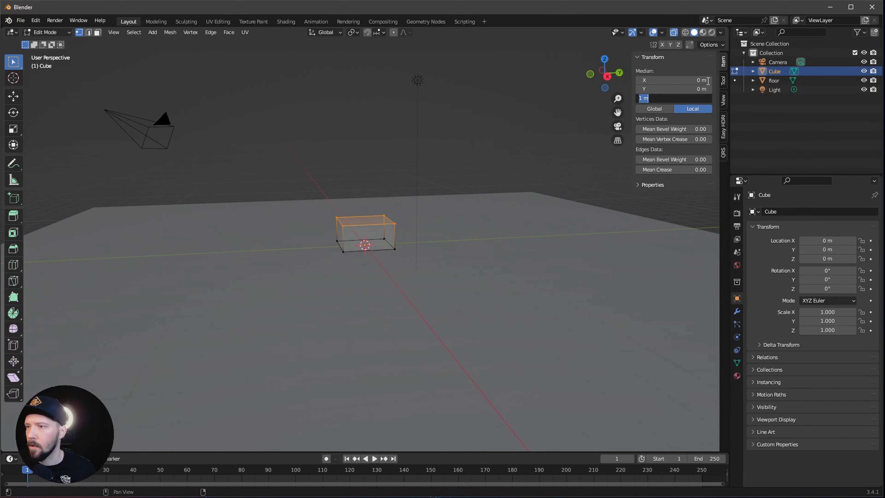
{"action": "type", "text": "10"}
{"action": "key", "text": "Return"}
{"action": "middle_click_drag", "start_coordinate": [484, 158], "coordinate": [465, 311]}
{"action": "key", "text": "Tab"}
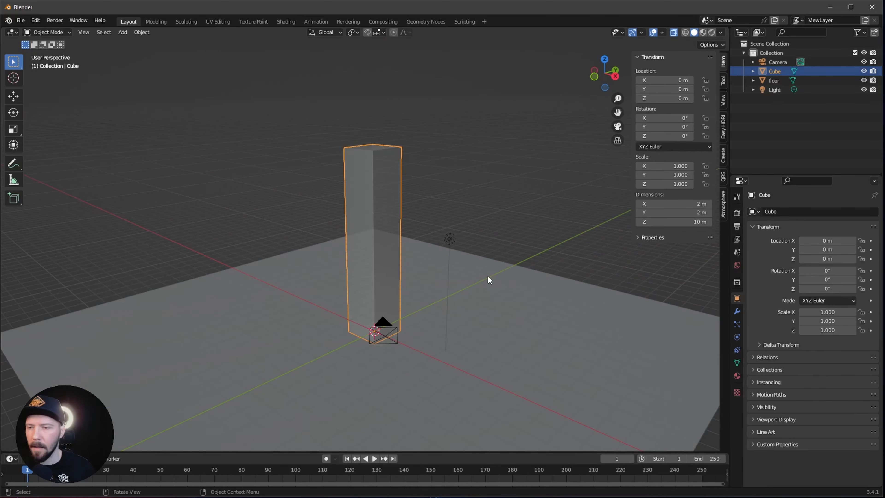
{"action": "middle_click_drag", "start_coordinate": [490, 277], "coordinate": [480, 301]}
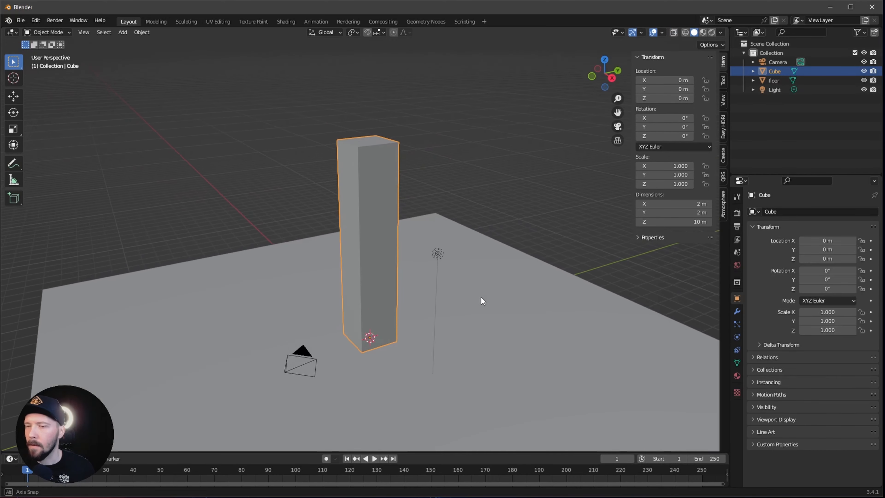
Add a Bevel modifier to the column with an amount of 0.01 m and 4 segments
{"action": "scroll", "coordinate": [383, 216], "scroll_direction": "up", "scroll_amount": 5}
{"action": "middle_click_drag", "start_coordinate": [333, 237], "coordinate": [375, 206]}
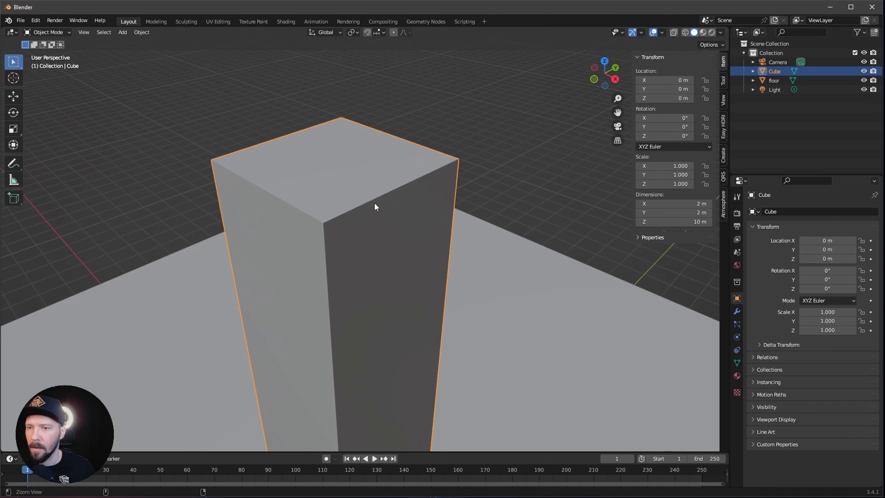
{"action": "left_click", "coordinate": [737, 311]}
{"action": "left_click", "coordinate": [787, 212]}
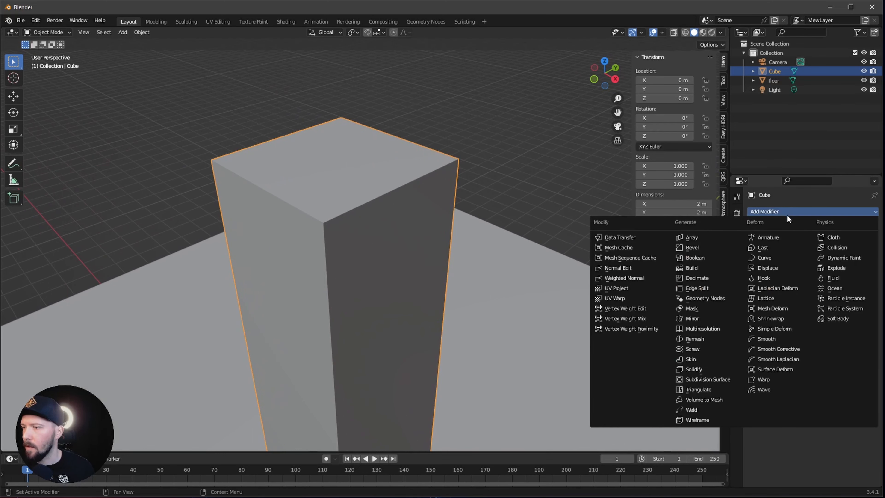
{"action": "left_click", "coordinate": [699, 247]}
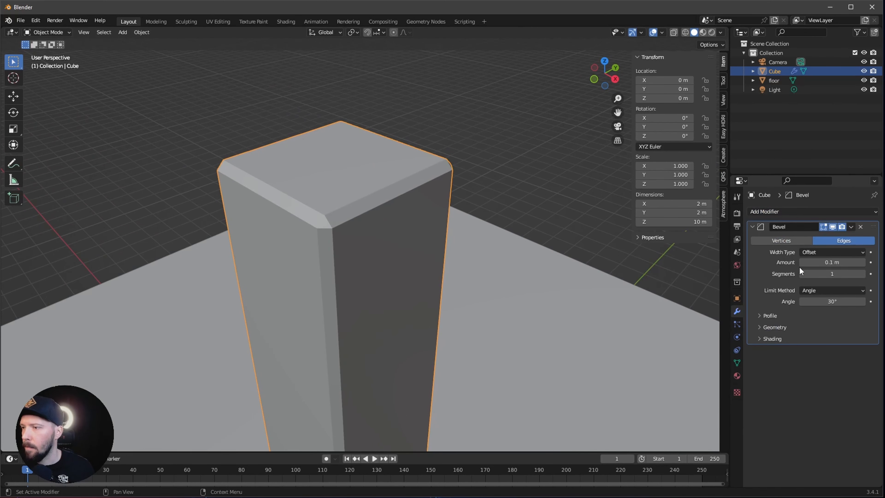
{"action": "left_click", "coordinate": [827, 263]}
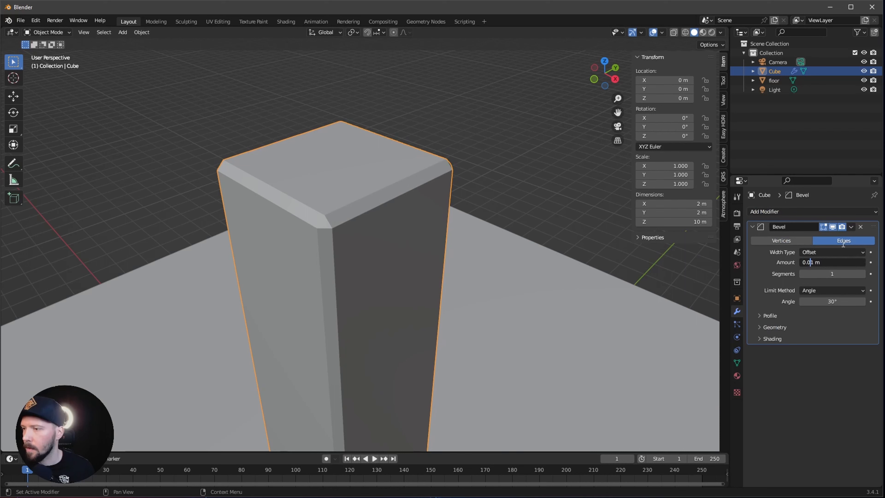
{"action": "key", "text": "Return"}
{"action": "left_click", "coordinate": [826, 274]}
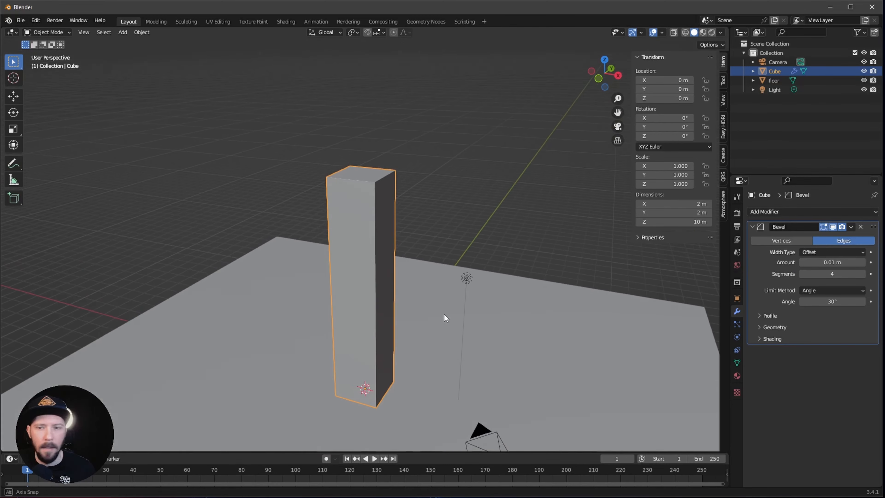
Import the Winged Victory statue as a Wavefront OBJ from the bookmarked 10_columns FOOTAGE folder
{"action": "left_click_drag", "start_coordinate": [445, 314], "coordinate": [453, 300], "text": "alt"}
{"action": "left_click", "coordinate": [20, 19]}
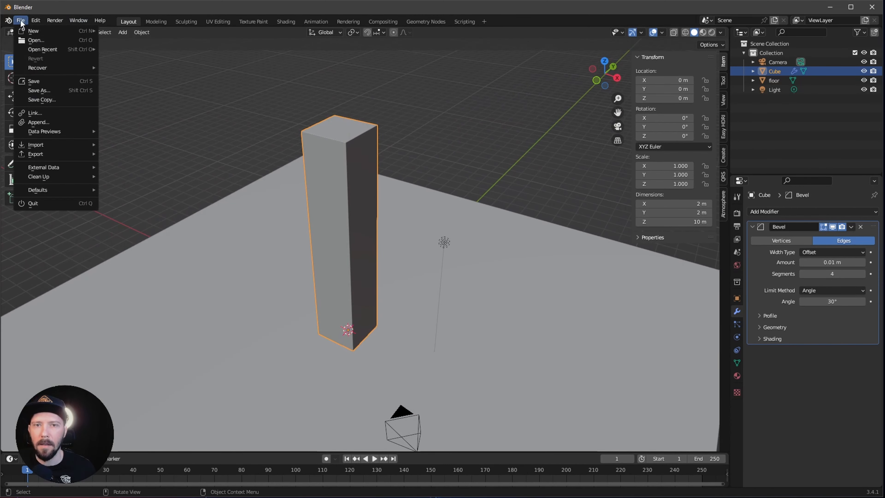
{"action": "mouse_move", "coordinate": [52, 145]}
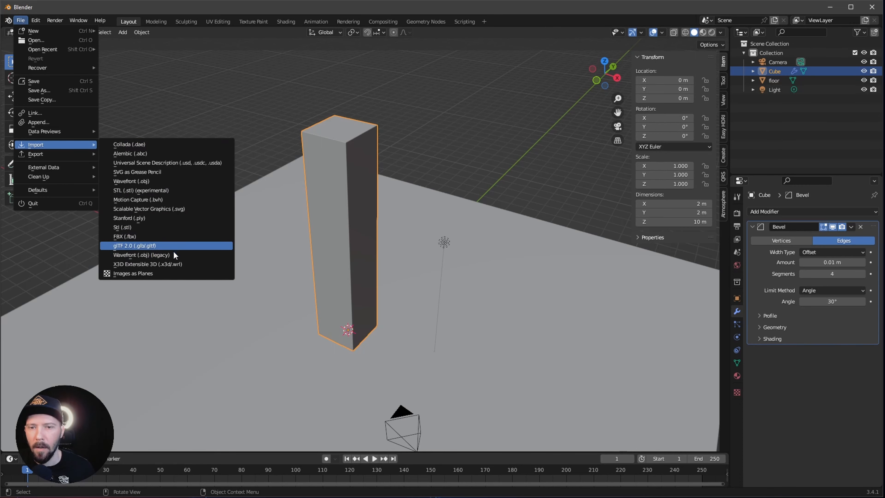
{"action": "left_click", "coordinate": [173, 182]}
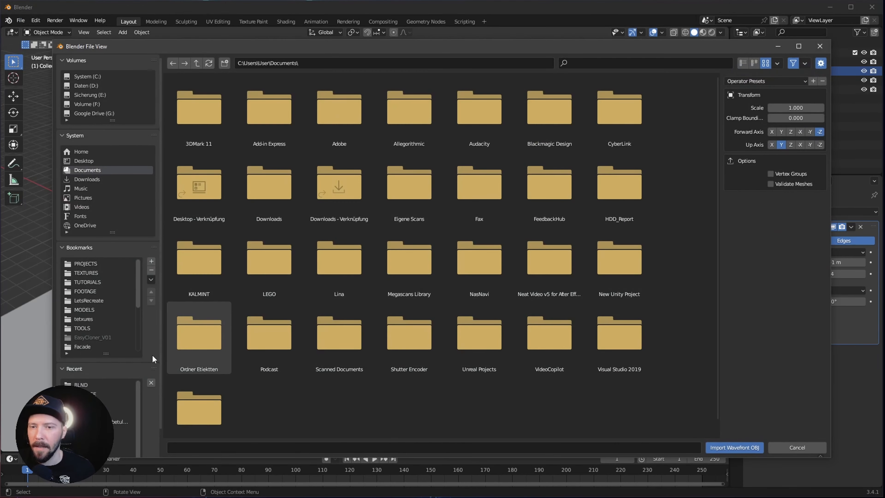
{"action": "scroll", "coordinate": [136, 299], "scroll_direction": "down", "scroll_amount": 4}
{"action": "left_click", "coordinate": [101, 346]}
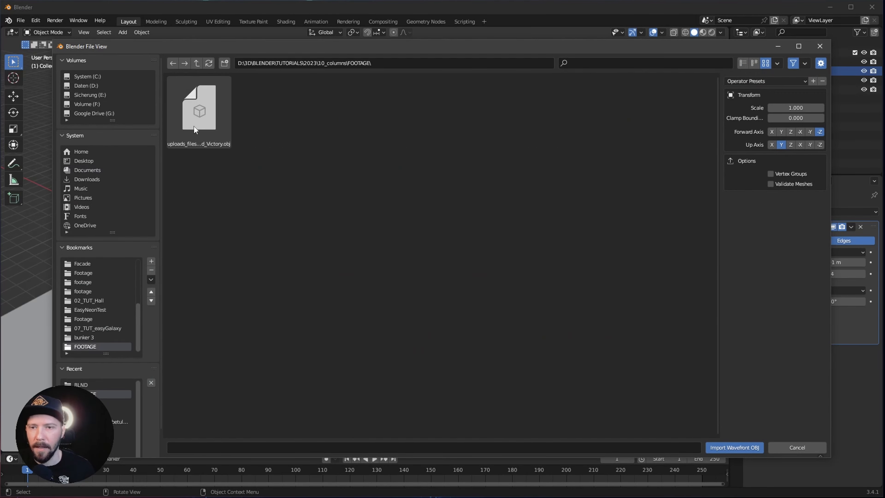
{"action": "double_click", "coordinate": [198, 121]}
Scale the imported statue down uniformly to about 0.024, making it about 7.6 m tall
{"action": "middle_click_drag", "start_coordinate": [499, 187], "coordinate": [420, 258], "text": "ctrl"}
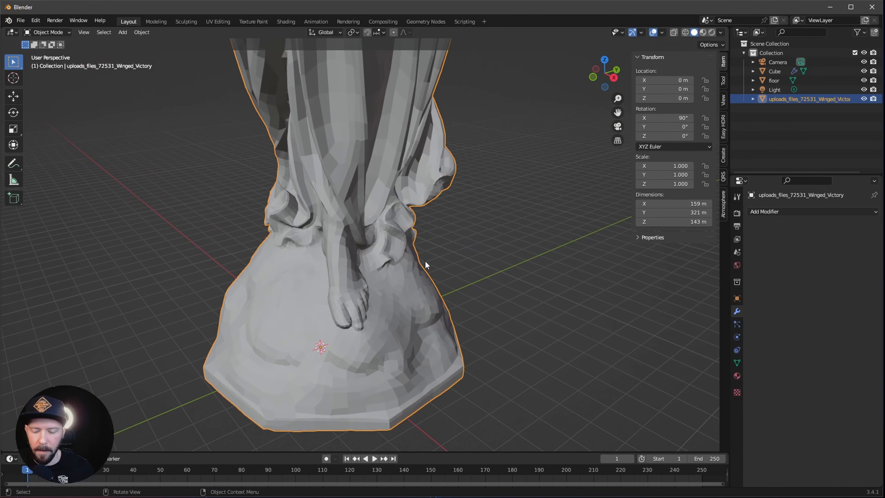
{"action": "key", "text": "s"}
{"action": "left_click", "coordinate": [423, 302]}
{"action": "left_click_drag", "start_coordinate": [424, 303], "coordinate": [409, 302], "text": "alt"}
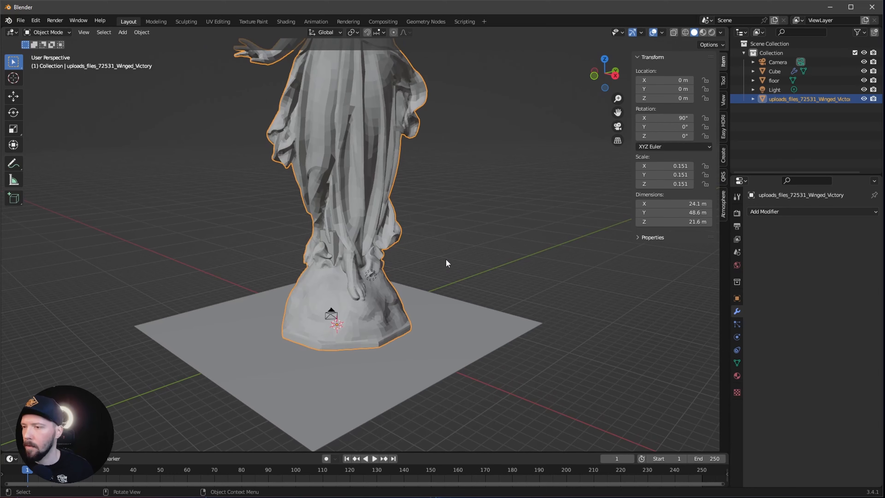
{"action": "key", "text": "s"}
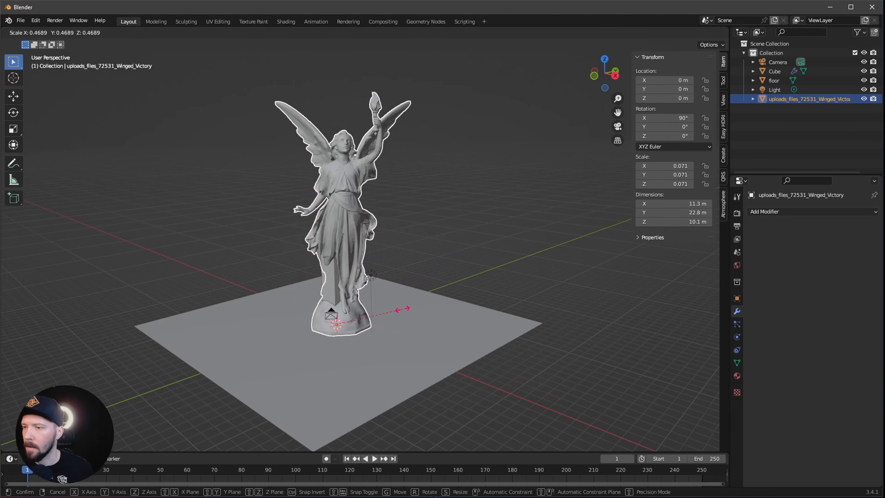
{"action": "left_click", "coordinate": [391, 318]}
{"action": "key", "text": "s"}
{"action": "left_click", "coordinate": [374, 332]}
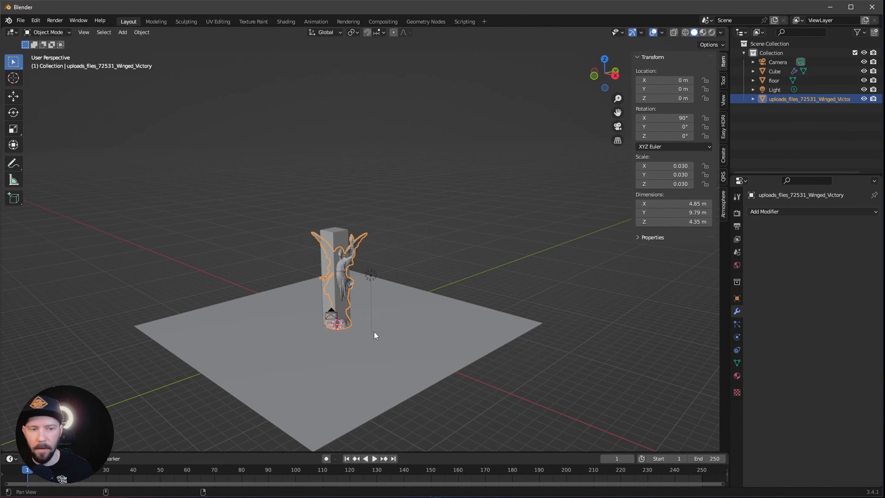
{"action": "scroll", "coordinate": [461, 257], "scroll_direction": "up", "scroll_amount": 4}
{"action": "key", "text": "s"}
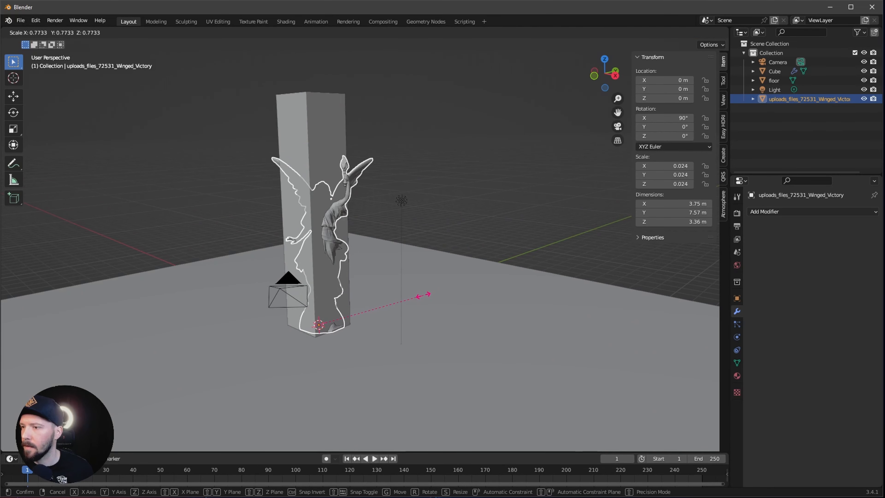
{"action": "left_click", "coordinate": [429, 296]}
{"action": "middle_click_drag", "start_coordinate": [429, 296], "coordinate": [453, 281]}
Hide the cube column and apply Shade Smooth to the statue
{"action": "scroll", "coordinate": [421, 306], "scroll_direction": "up", "scroll_amount": 3}
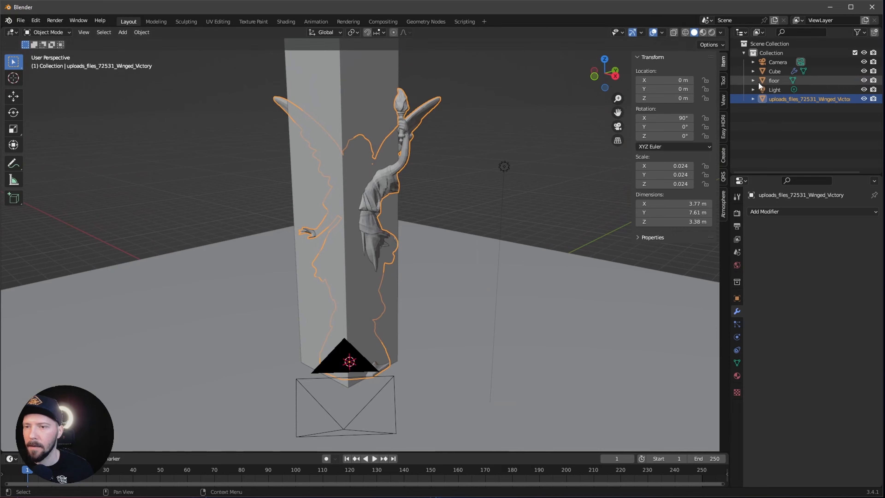
{"action": "left_click", "coordinate": [864, 71]}
{"action": "middle_click_drag", "start_coordinate": [400, 260], "coordinate": [430, 249], "text": "ctrl"}
{"action": "middle_click_drag", "start_coordinate": [370, 275], "coordinate": [397, 260]}
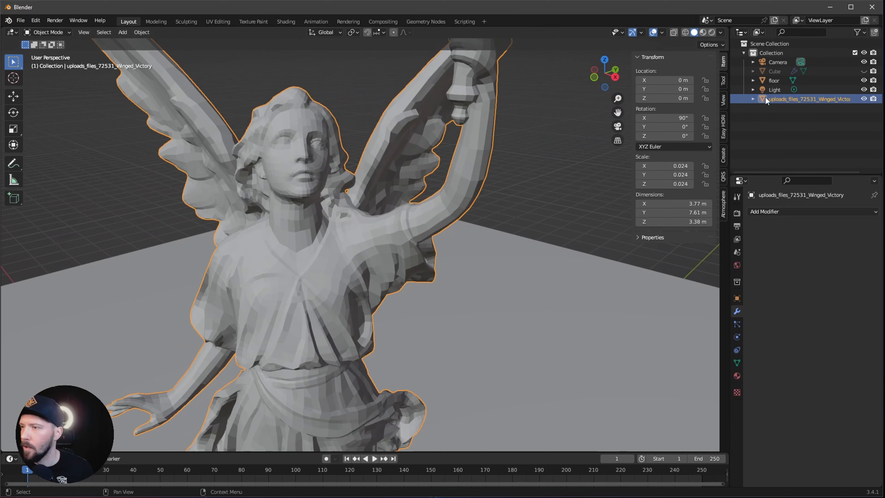
{"action": "right_click", "coordinate": [326, 289]}
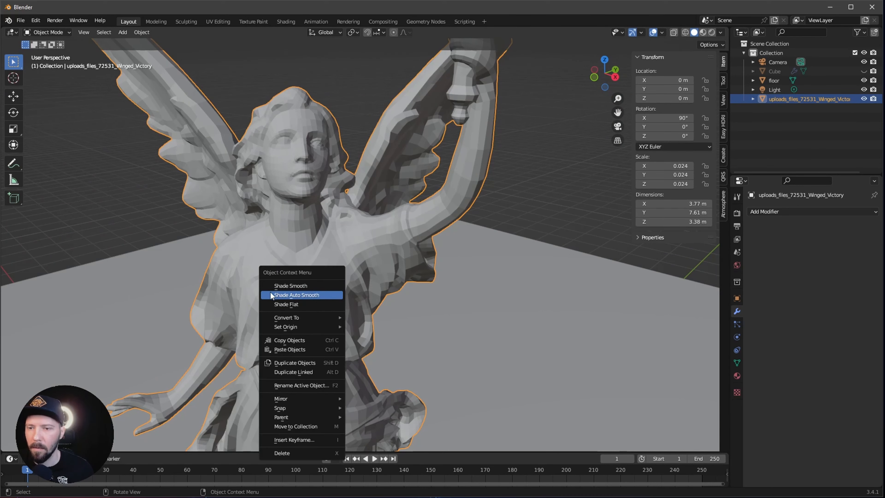
{"action": "left_click", "coordinate": [295, 284]}
{"action": "left_click_drag", "start_coordinate": [299, 286], "coordinate": [366, 312], "text": "ctrl+alt"}
{"action": "mouse_move", "coordinate": [366, 312]}
{"action": "left_mouse_down", "text": "alt"}
{"action": "mouse_move", "coordinate": [373, 292]}
{"action": "mouse_move", "coordinate": [365, 308]}
{"action": "left_mouse_up", "text": "alt"}
{"action": "scroll", "coordinate": [365, 309], "scroll_direction": "up", "scroll_amount": 5}
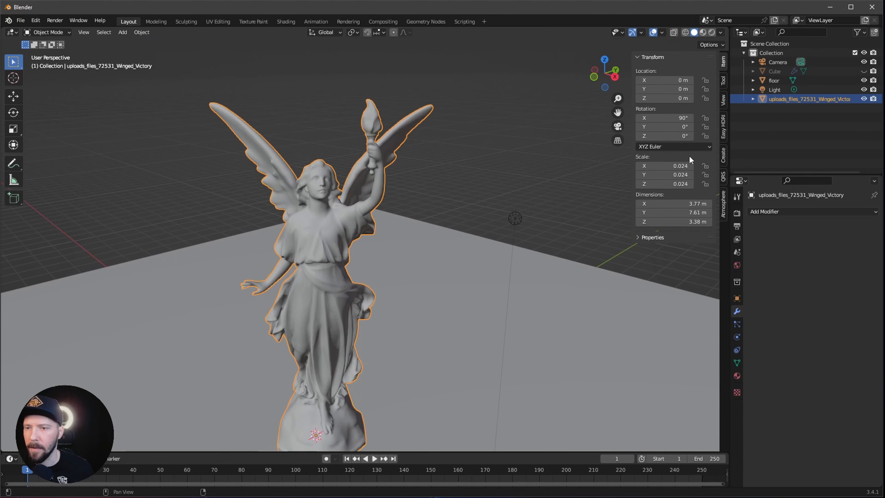
Hide the statue and give the floor a material named M_floor in the Shading workspace
{"action": "left_click", "coordinate": [864, 99]}
{"action": "left_click", "coordinate": [467, 279]}
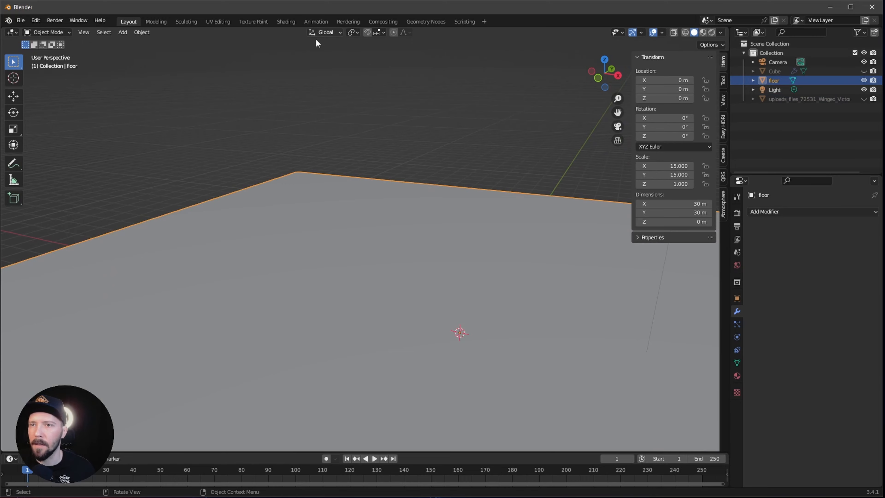
{"action": "left_click", "coordinate": [286, 22]}
{"action": "mouse_move", "coordinate": [462, 211]}
{"action": "middle_mouse_down"}
{"action": "mouse_move", "coordinate": [500, 215]}
{"action": "mouse_move", "coordinate": [485, 221]}
{"action": "middle_mouse_up"}
{"action": "scroll", "coordinate": [487, 244], "scroll_direction": "down", "scroll_amount": 2}
{"action": "left_click", "coordinate": [448, 294]}
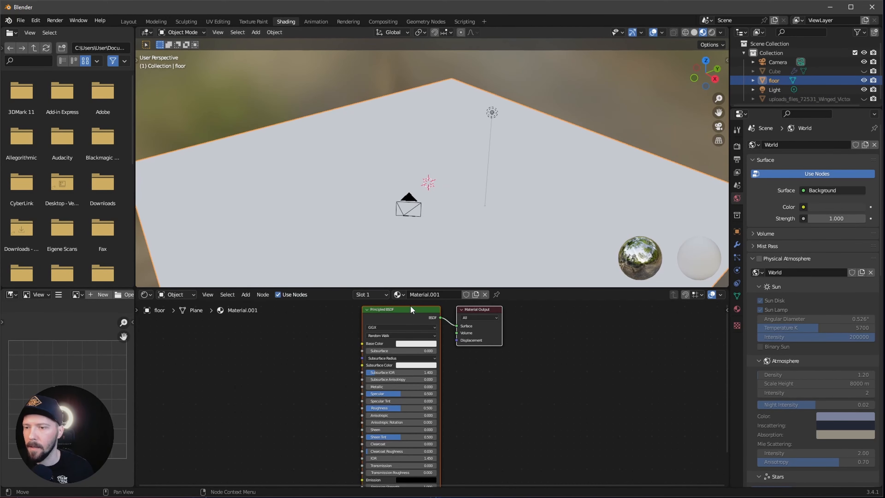
{"action": "double_click", "coordinate": [420, 294]}
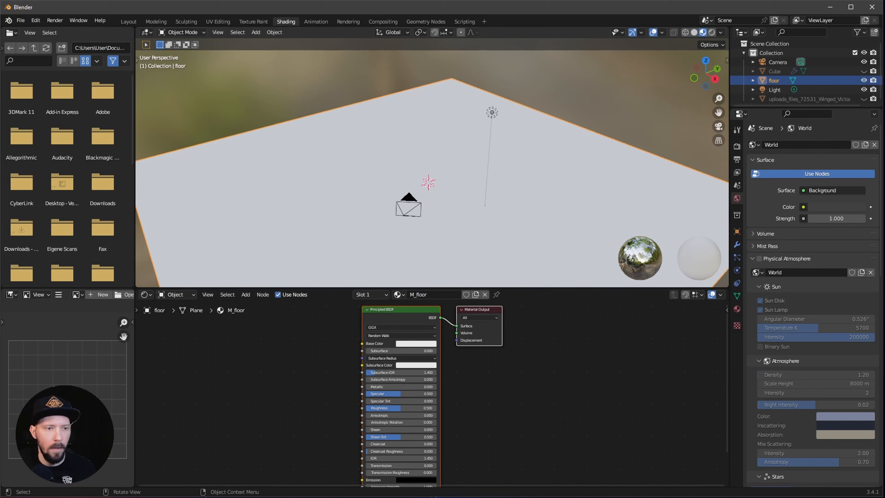
Set the base color of the floor's Principled BSDF to black
{"action": "left_click_drag", "start_coordinate": [345, 380], "coordinate": [310, 379], "text": "alt"}
{"action": "left_click_drag", "start_coordinate": [414, 366], "coordinate": [410, 386], "text": "ctrl+alt"}
{"action": "left_click_drag", "start_coordinate": [411, 386], "coordinate": [423, 389], "text": "alt"}
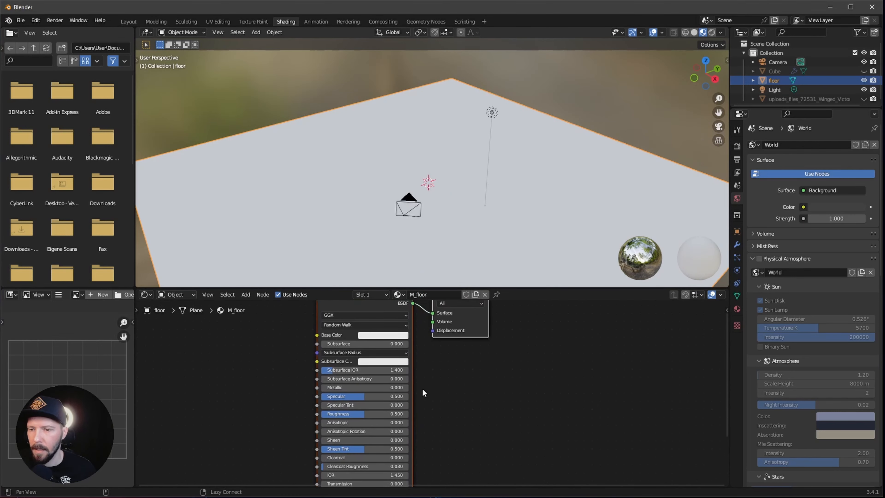
{"action": "left_click", "coordinate": [385, 337]}
{"action": "left_click_drag", "start_coordinate": [429, 265], "coordinate": [428, 306]}
Add a Musgrave Texture node beside the Principled BSDF in the M_floor material
{"action": "middle_click_drag", "start_coordinate": [234, 412], "coordinate": [333, 406]}
{"action": "key", "text": "shift+a"}
{"action": "type", "text": "s"}
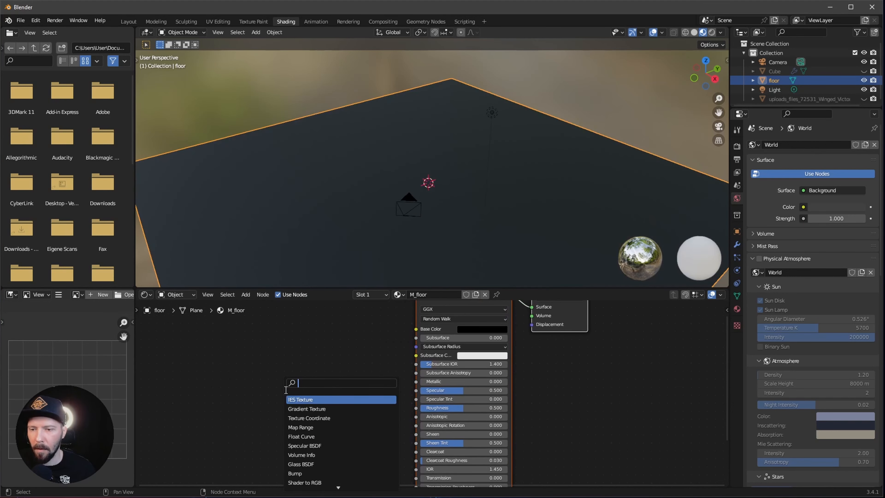
{"action": "type", "text": "mus"}
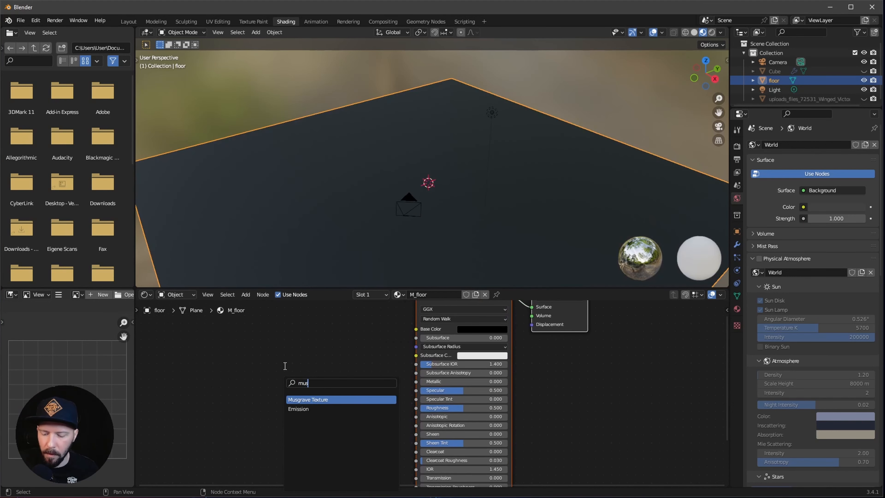
{"action": "left_click", "coordinate": [331, 400]}
{"action": "left_click", "coordinate": [220, 384]}
{"action": "mouse_move", "coordinate": [294, 382]}
{"action": "left_mouse_down", "text": "alt"}
{"action": "mouse_move", "coordinate": [314, 368]}
{"action": "mouse_move", "coordinate": [304, 388]}
{"action": "left_mouse_up", "text": "alt"}
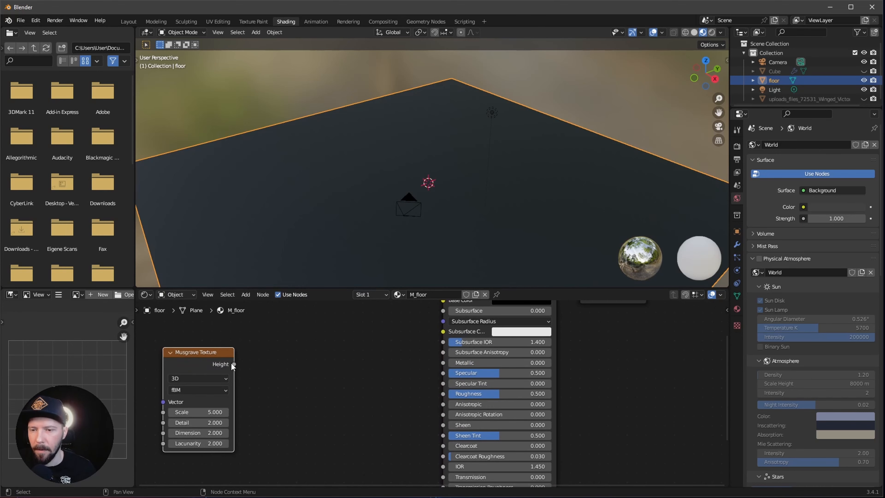
Add a ColorRamp node fed by the Height output of the floor's Musgrave Texture
{"action": "left_click_drag", "start_coordinate": [233, 365], "coordinate": [315, 370]}
{"action": "type", "text": "ram"}
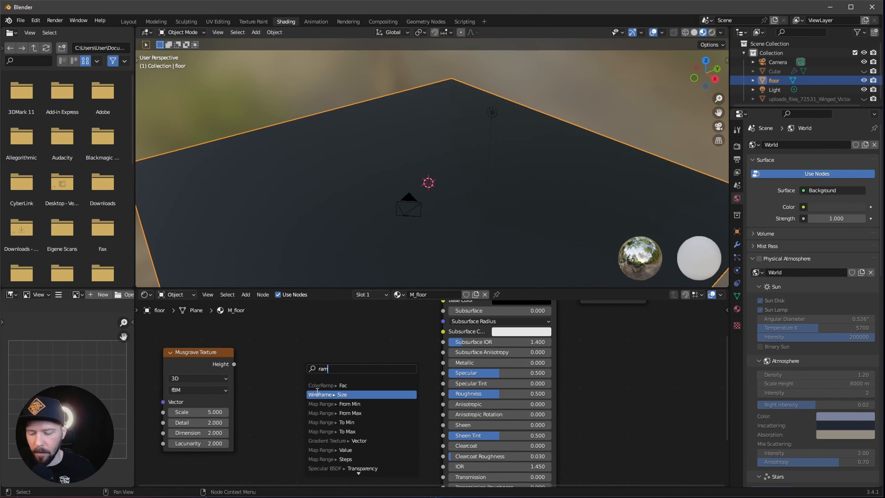
{"action": "type", "text": "p"}
{"action": "left_click", "coordinate": [329, 385]}
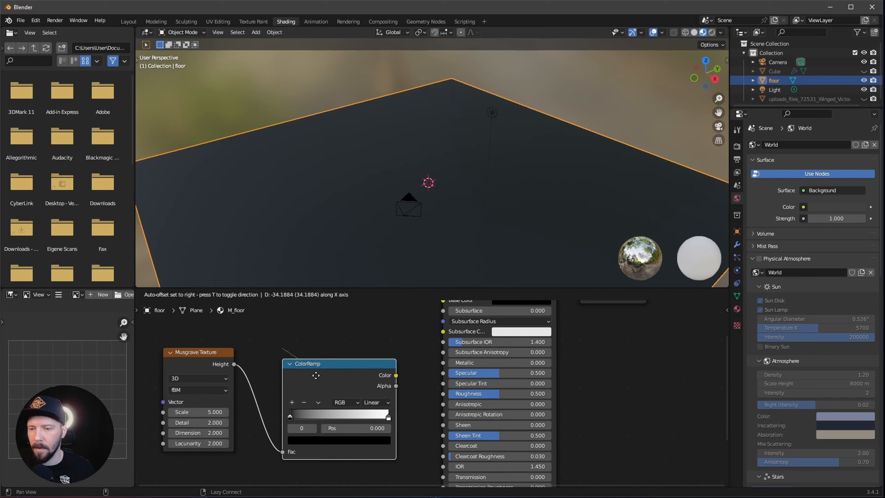
{"action": "left_click", "coordinate": [315, 367]}
{"action": "left_click_drag", "start_coordinate": [314, 364], "coordinate": [272, 350], "text": "alt"}
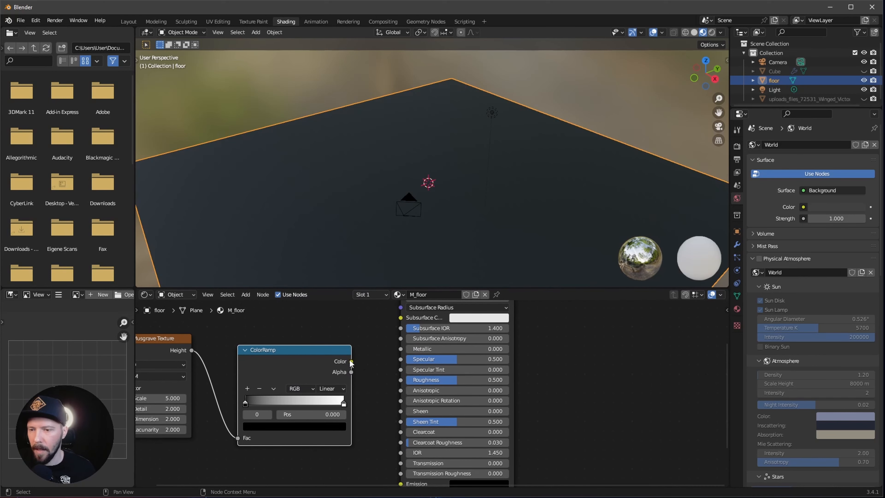
Connect the ColorRamp's Color output to the Roughness input of the floor's Principled BSDF
{"action": "left_click_drag", "start_coordinate": [351, 362], "coordinate": [398, 383]}
{"action": "left_click_drag", "start_coordinate": [472, 210], "coordinate": [472, 226], "text": "ctrl+alt"}
{"action": "left_click_drag", "start_coordinate": [472, 227], "coordinate": [435, 202], "text": "alt"}
{"action": "left_click_drag", "start_coordinate": [167, 426], "coordinate": [239, 416], "text": "alt"}
{"action": "key", "text": "alt+Tab"}
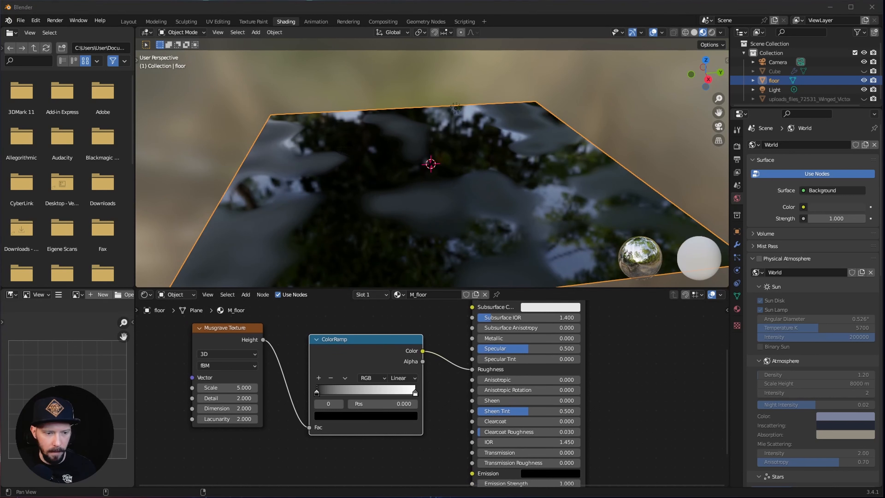
Set the floor's Musgrave Texture to Scale 8.8, Detail 6 and Dimension 0.6
{"action": "left_click", "coordinate": [239, 388]}
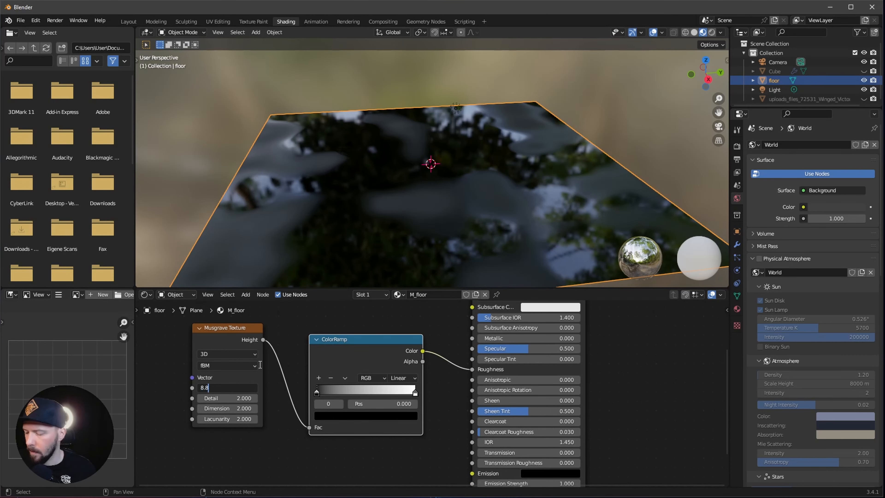
{"action": "key", "text": "Tab"}
{"action": "type", "text": "6"}
{"action": "key", "text": "Tab"}
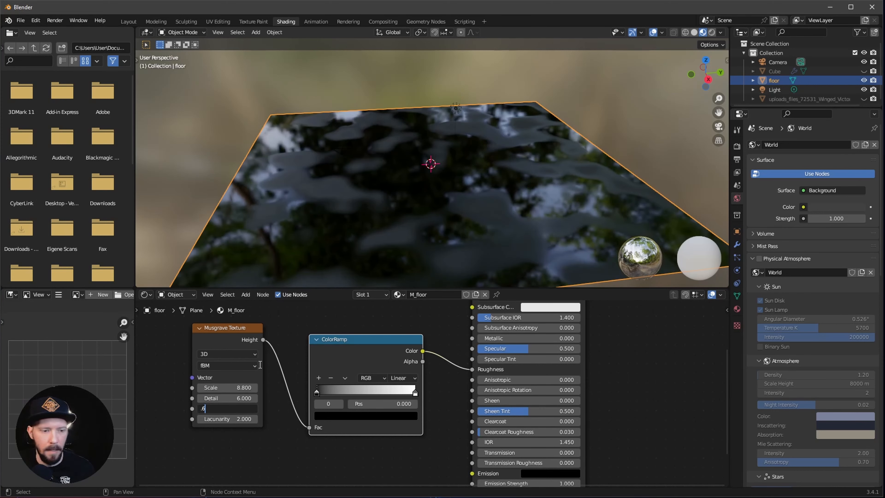
{"action": "type", "text": ".6"}
{"action": "key", "text": "Return"}
{"action": "scroll", "coordinate": [523, 203], "scroll_direction": "up", "scroll_amount": 5}
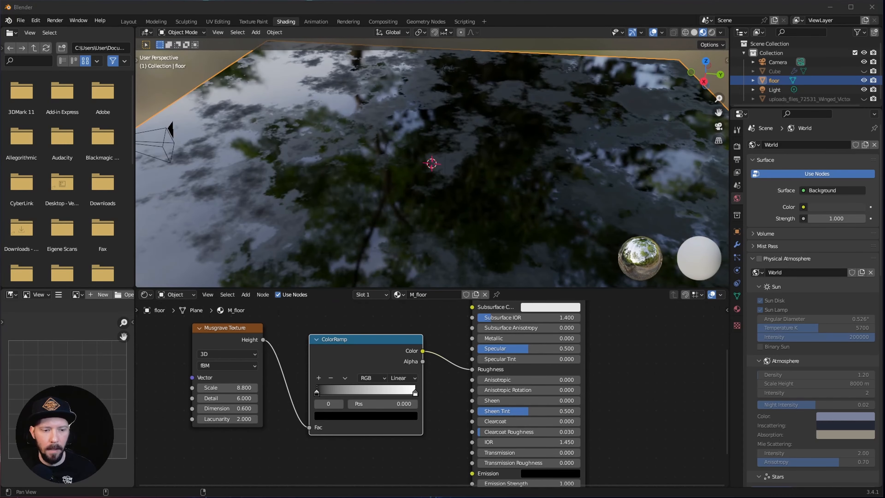
Move the white stop of the floor's ColorRamp to about 0.577
{"action": "mouse_move", "coordinate": [412, 394]}
{"action": "left_mouse_down"}
{"action": "mouse_move", "coordinate": [358, 395]}
{"action": "mouse_move", "coordinate": [371, 391]}
{"action": "left_mouse_up"}
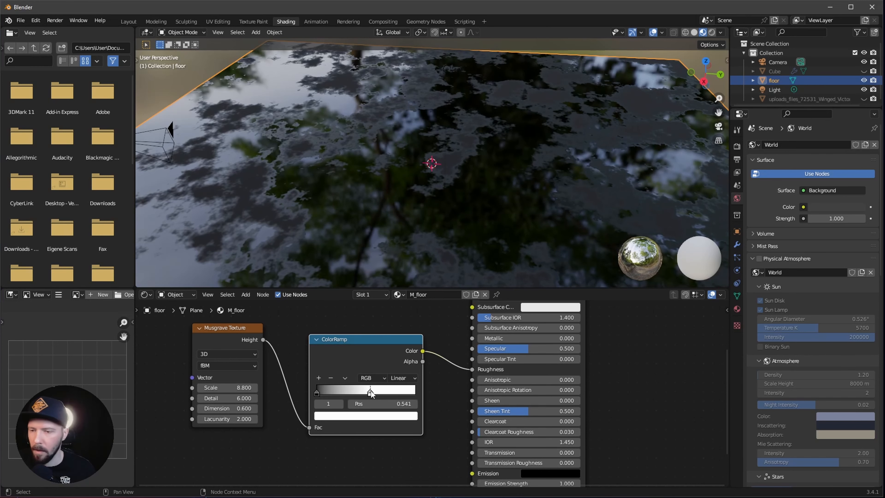
{"action": "left_click_drag", "start_coordinate": [440, 182], "coordinate": [447, 209], "text": "ctrl+alt"}
{"action": "left_click_drag", "start_coordinate": [247, 327], "coordinate": [325, 399], "text": "ctrl+alt"}
Add a Bump node below the ColorRamp, with its Height input fed by the Musgrave Texture's Height
{"action": "left_click_drag", "start_coordinate": [260, 337], "coordinate": [319, 449]}
{"action": "type", "text": "bz"}
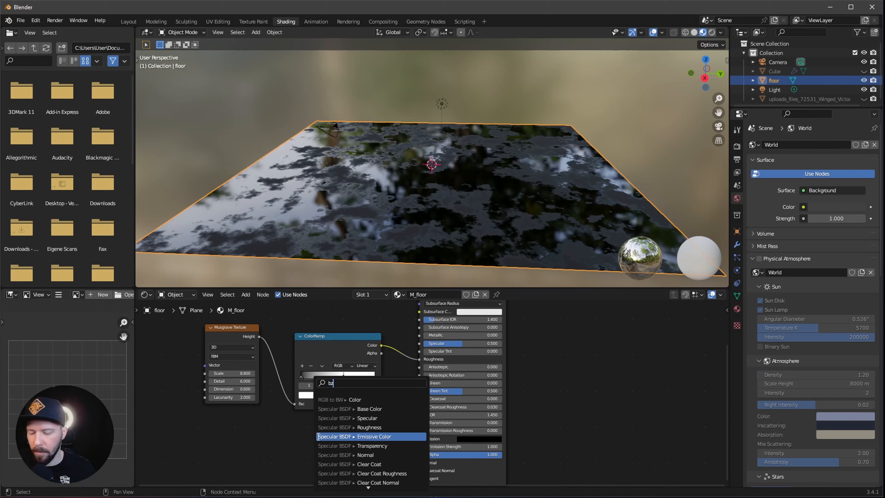
{"action": "key", "text": "BackSpace"}
{"action": "type", "text": "ump"}
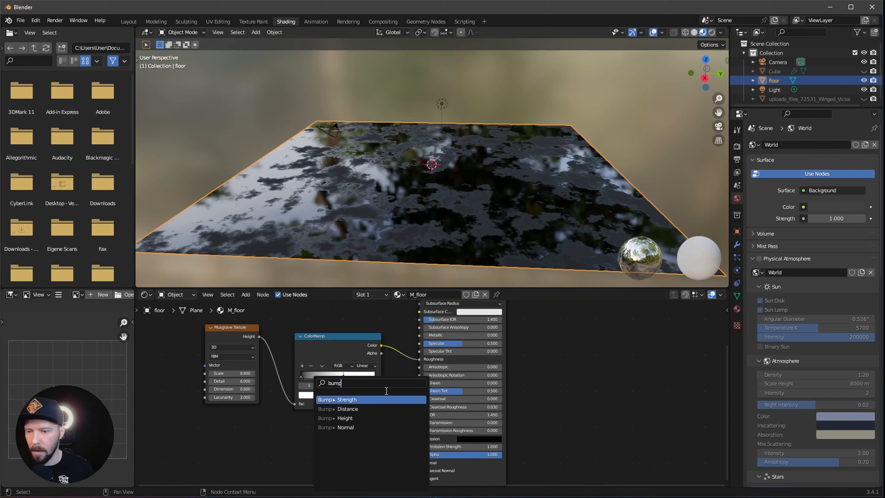
{"action": "left_click", "coordinate": [366, 419]}
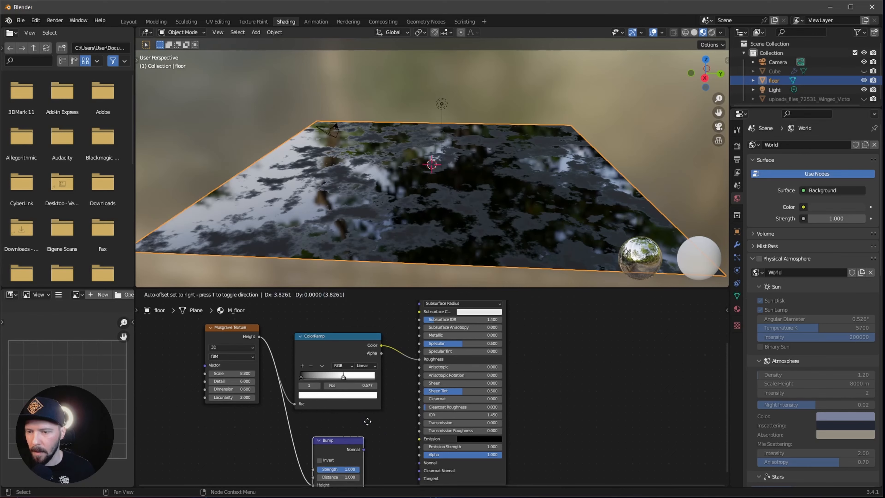
{"action": "left_click", "coordinate": [354, 421]}
Connect the Bump node's Normal output to the Normal input of the floor's Principled BSDF
{"action": "middle_click_drag", "start_coordinate": [359, 448], "coordinate": [366, 394]}
{"action": "scroll", "coordinate": [366, 397], "scroll_direction": "up", "scroll_amount": 3}
{"action": "left_click_drag", "start_coordinate": [340, 397], "coordinate": [427, 411]}
{"action": "middle_click_drag", "start_coordinate": [480, 241], "coordinate": [439, 227]}
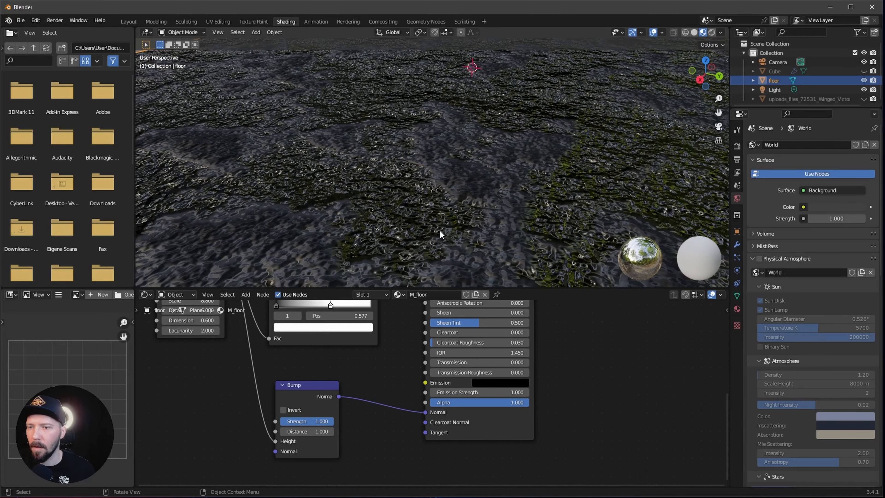
Set the Bump node's Strength to 0.01
{"action": "left_click", "coordinate": [316, 422]}
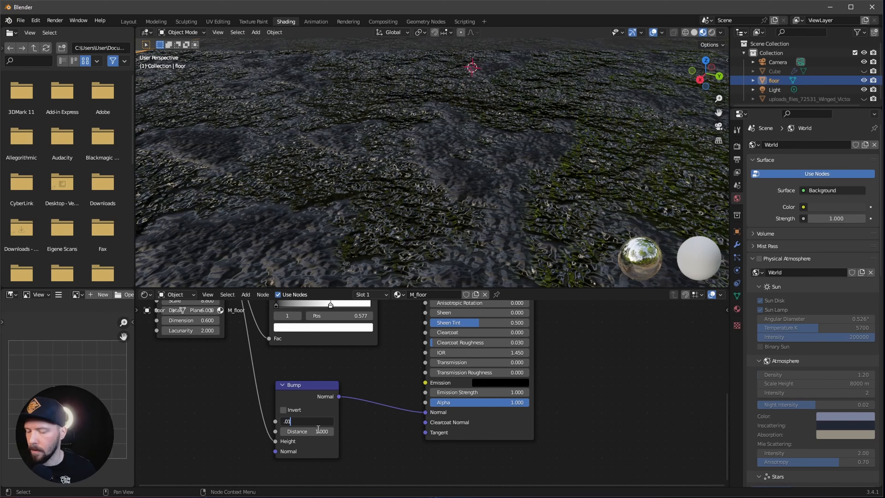
{"action": "key", "text": "Return"}
{"action": "scroll", "coordinate": [494, 209], "scroll_direction": "down", "scroll_amount": 5}
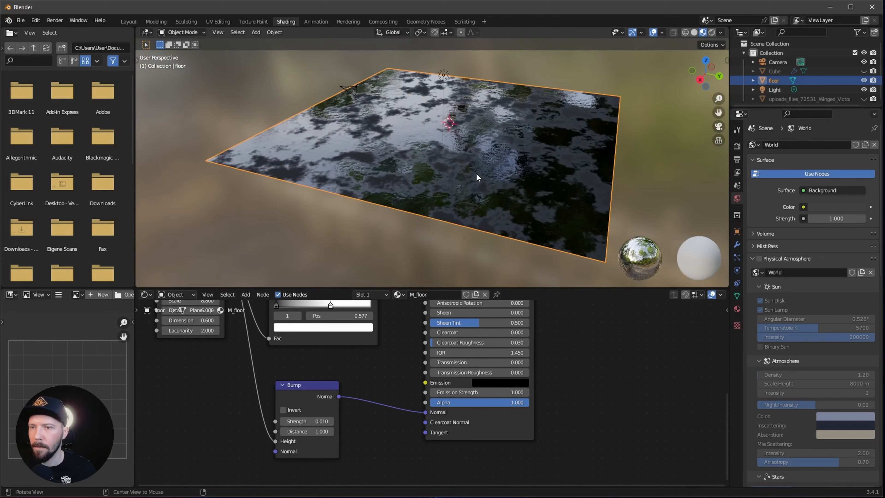
{"action": "mouse_move", "coordinate": [476, 174]}
{"action": "middle_mouse_down"}
{"action": "mouse_move", "coordinate": [469, 180]}
{"action": "mouse_move", "coordinate": [493, 166]}
{"action": "mouse_move", "coordinate": [445, 196]}
{"action": "mouse_move", "coordinate": [467, 179]}
{"action": "middle_mouse_up"}
{"action": "scroll", "coordinate": [445, 196], "scroll_direction": "up", "scroll_amount": 3}
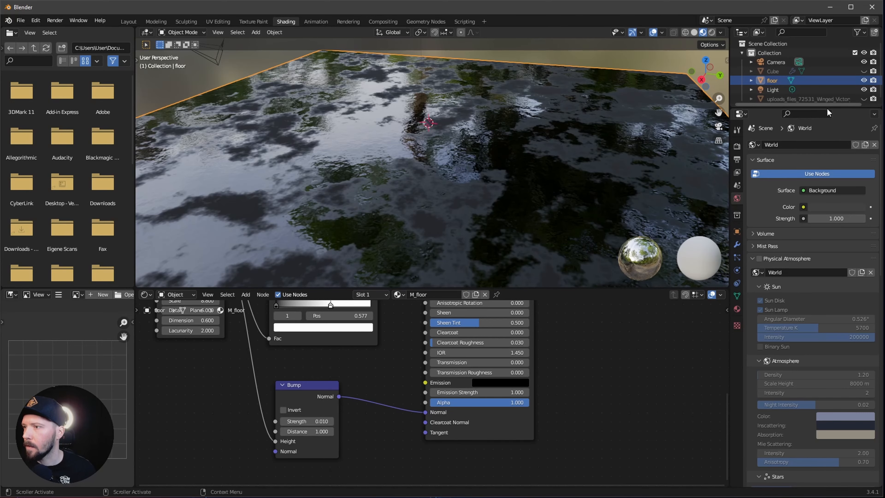
Unhide the winged statue and select it
{"action": "left_click", "coordinate": [864, 99]}
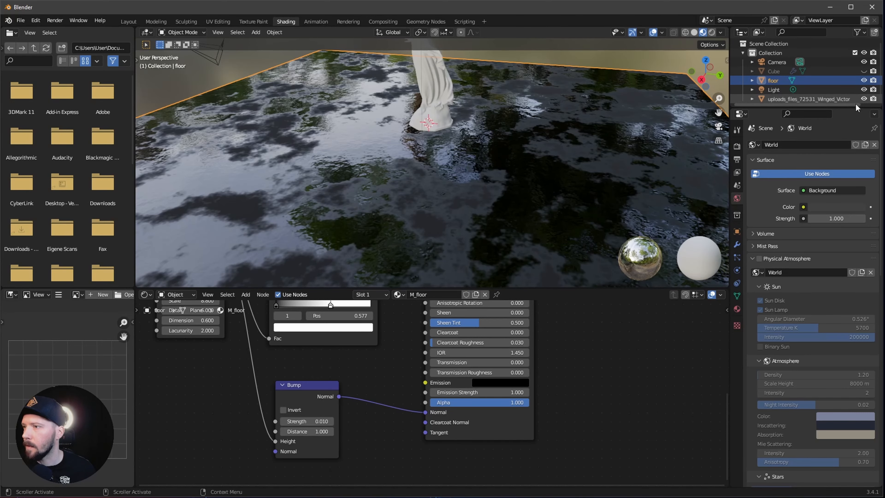
{"action": "scroll", "coordinate": [484, 244], "scroll_direction": "down", "scroll_amount": 5}
{"action": "middle_click_drag", "start_coordinate": [484, 245], "coordinate": [471, 143]}
{"action": "left_click", "coordinate": [439, 127]}
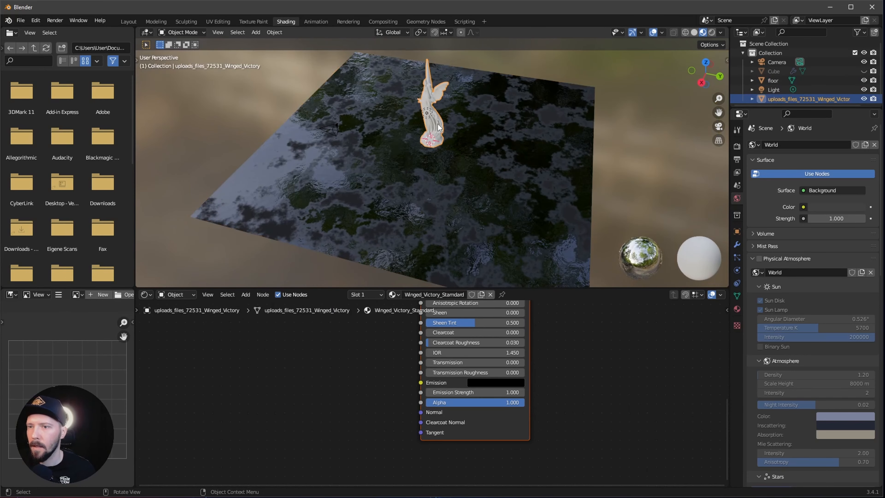
Set the statue material's Base Color to pure white and its Metallic to 1
{"action": "left_click_drag", "start_coordinate": [345, 352], "coordinate": [248, 497], "text": "alt"}
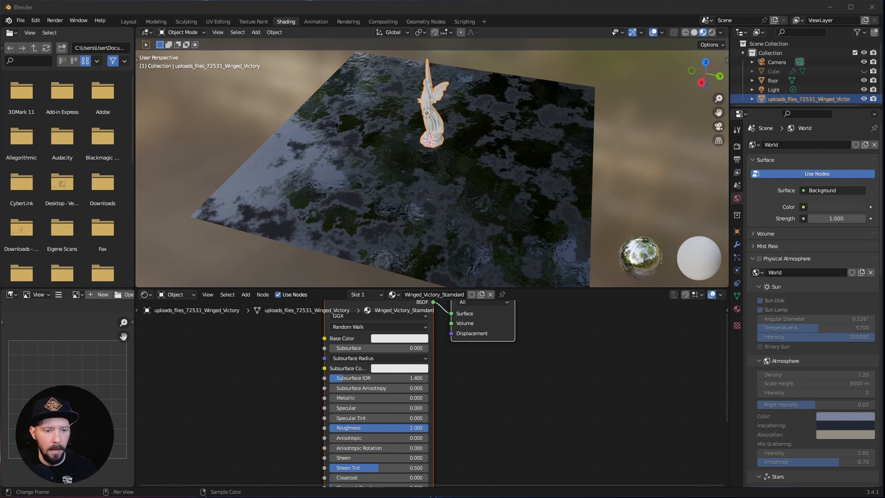
{"action": "left_click_drag", "start_coordinate": [446, 363], "coordinate": [459, 393], "text": "alt"}
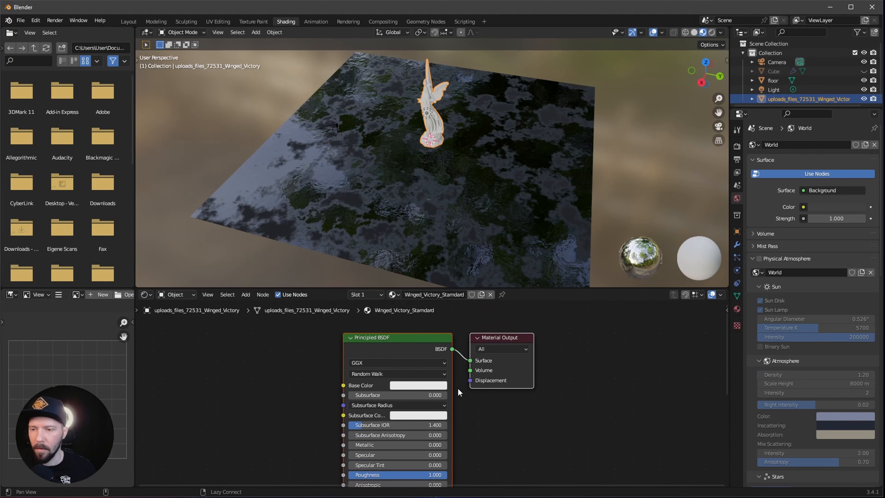
{"action": "left_click", "coordinate": [441, 389]}
{"action": "left_click_drag", "start_coordinate": [316, 410], "coordinate": [302, 347], "text": "alt"}
{"action": "left_click_drag", "start_coordinate": [346, 384], "coordinate": [432, 406]}
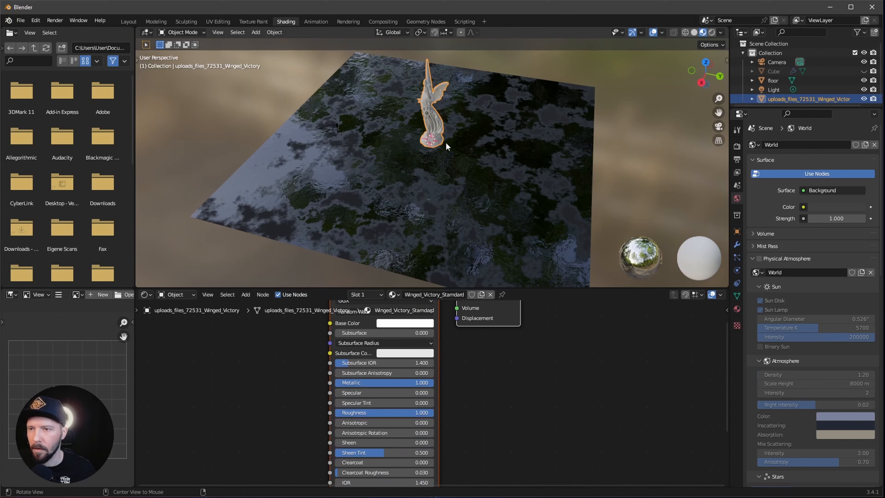
{"action": "left_click_drag", "start_coordinate": [446, 146], "coordinate": [446, 221], "text": "alt"}
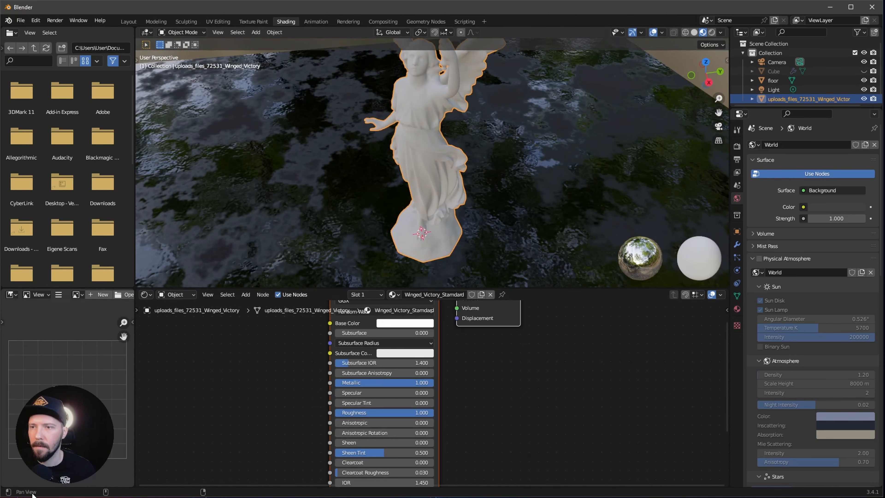
Add a Musgrave Texture node beside the Principled BSDF in the statue's material
{"action": "left_click", "coordinate": [285, 386]}
{"action": "mouse_move", "coordinate": [262, 391]}
{"action": "middle_mouse_down"}
{"action": "mouse_move", "coordinate": [302, 388]}
{"action": "mouse_move", "coordinate": [270, 404]}
{"action": "middle_mouse_up"}
{"action": "key", "text": "shift+a"}
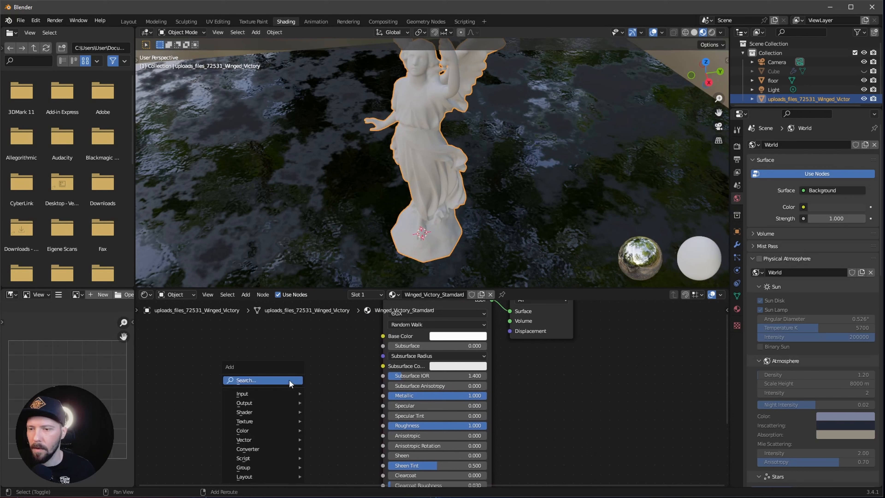
{"action": "left_click", "coordinate": [290, 381]}
{"action": "type", "text": "mus"}
{"action": "left_click", "coordinate": [311, 395]}
{"action": "left_click", "coordinate": [231, 399]}
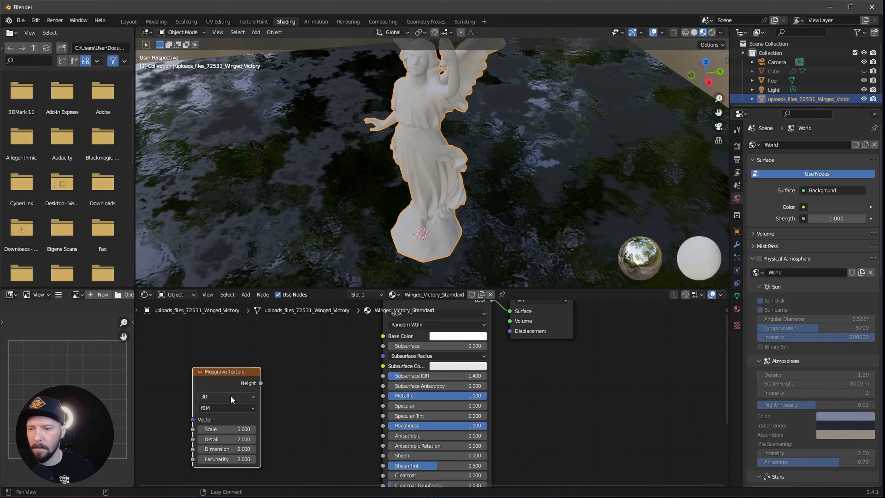
Add a ColorRamp node fed by the Height output of the statue's Musgrave Texture
{"action": "left_click_drag", "start_coordinate": [277, 409], "coordinate": [314, 380], "text": "alt"}
{"action": "type", "text": "rea<"}
{"action": "type", "text": "ramp"}
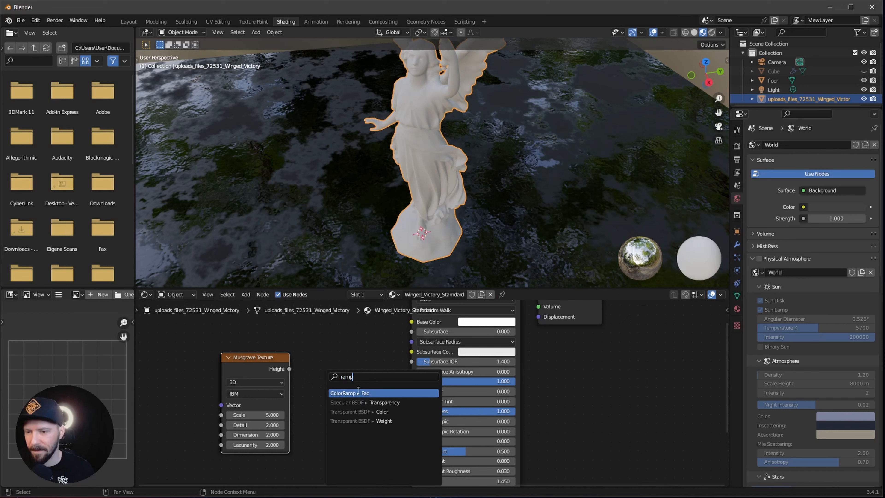
{"action": "left_click", "coordinate": [359, 392]}
{"action": "left_click", "coordinate": [338, 374]}
{"action": "middle_click_drag", "start_coordinate": [416, 402], "coordinate": [393, 400]}
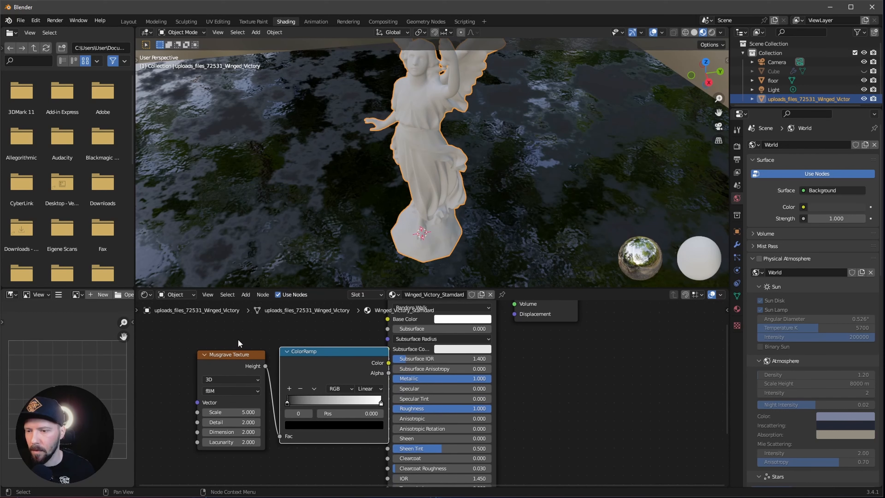
Move the Musgrave and ColorRamp nodes away from the Principled BSDF and connect the ramp's Color to Roughness
{"action": "left_click_drag", "start_coordinate": [239, 344], "coordinate": [224, 356]}
{"action": "left_click_drag", "start_coordinate": [293, 356], "coordinate": [387, 409]}
{"action": "left_click_drag", "start_coordinate": [146, 446], "coordinate": [240, 431], "text": "alt"}
{"action": "scroll", "coordinate": [212, 434], "scroll_direction": "up", "scroll_amount": 1}
Set the statue's Musgrave Texture to Scale 11.6, Detail 14.4, Dimension 0.4 and Lacunarity 2.2
{"action": "left_click", "coordinate": [217, 393]}
{"action": "type", "text": "11"}
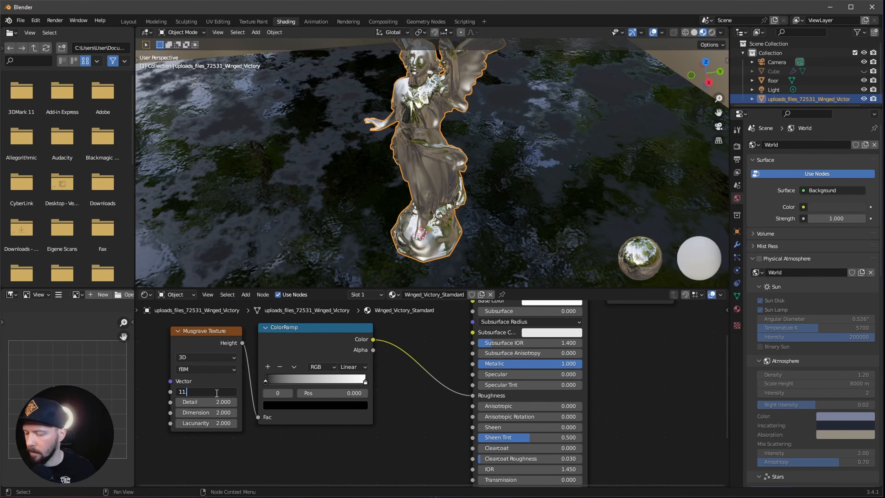
{"action": "type", "text": ".6"}
{"action": "key", "text": "Tab"}
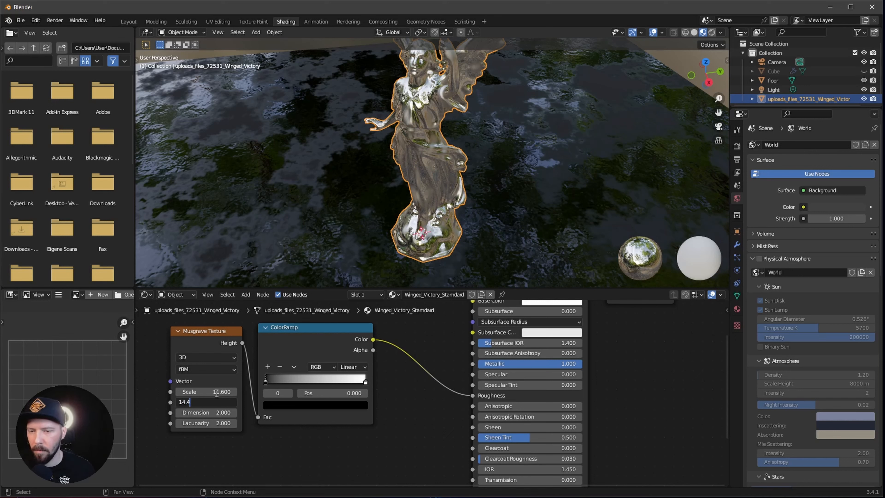
{"action": "key", "text": "Tab"}
{"action": "type", "text": ".4"}
{"action": "key", "text": "Tab"}
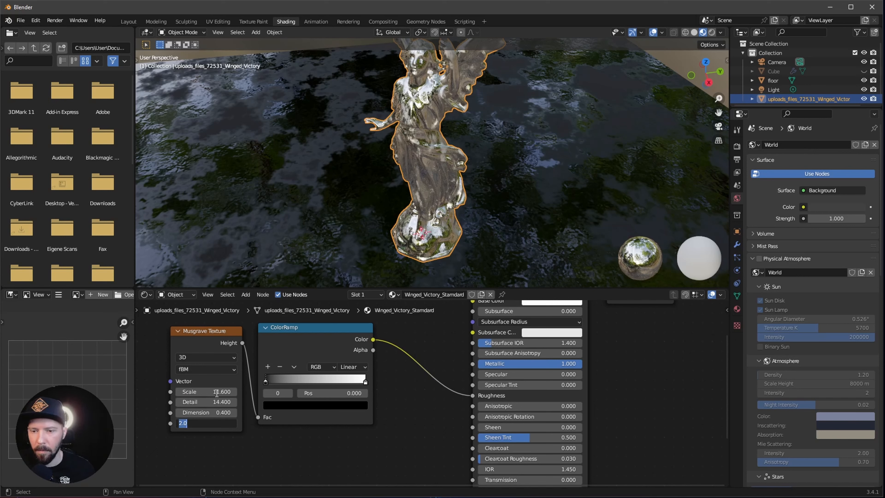
{"action": "type", "text": "2.2"}
{"action": "key", "text": "Return"}
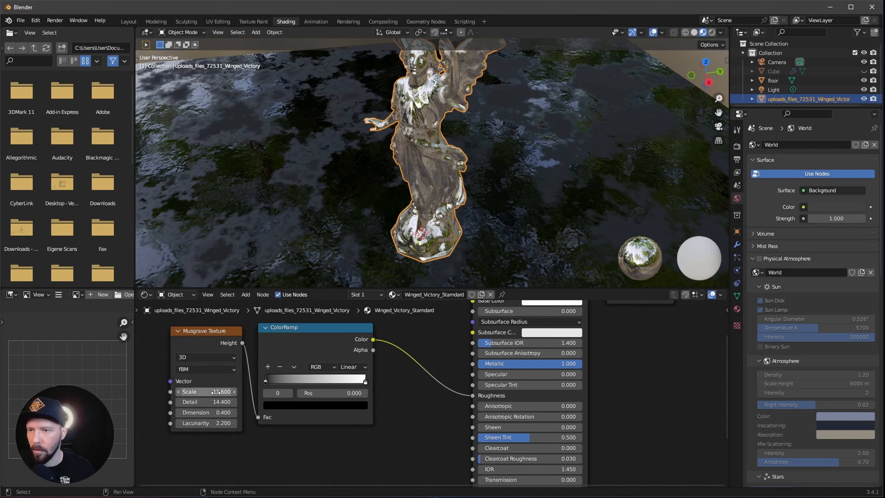
Move the white stop of the statue's ColorRamp to about 0.541
{"action": "scroll", "coordinate": [526, 141], "scroll_direction": "up", "scroll_amount": 5}
{"action": "scroll", "coordinate": [526, 137], "scroll_direction": "up", "scroll_amount": 1}
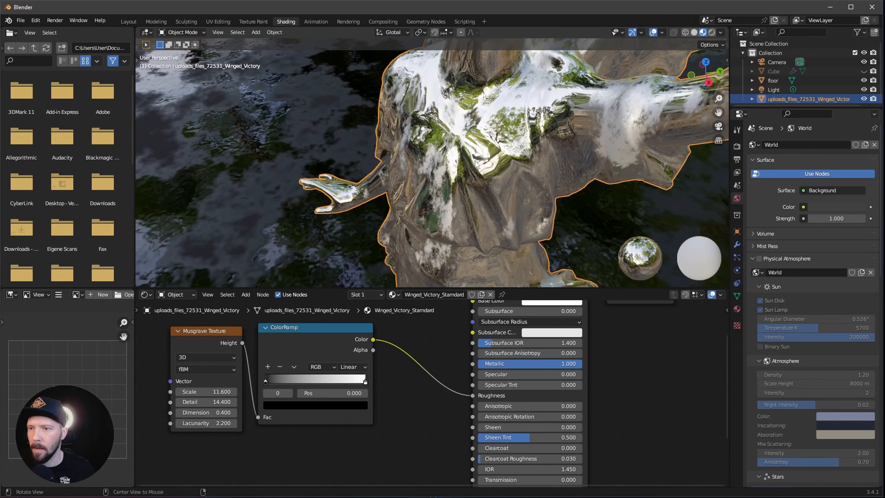
{"action": "scroll", "coordinate": [515, 164], "scroll_direction": "up", "scroll_amount": 1}
{"action": "middle_click_drag", "start_coordinate": [516, 170], "coordinate": [497, 157]}
{"action": "scroll", "coordinate": [497, 161], "scroll_direction": "up", "scroll_amount": 3}
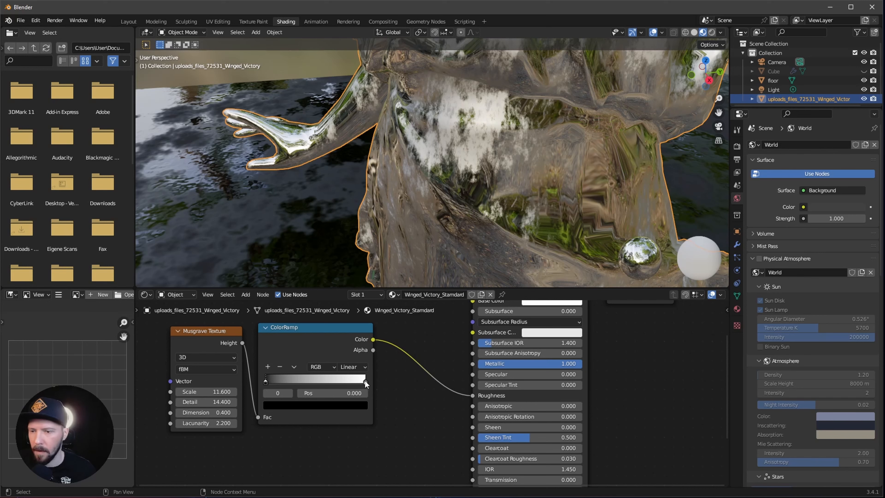
{"action": "left_click_drag", "start_coordinate": [365, 380], "coordinate": [309, 381]}
{"action": "mouse_move", "coordinate": [310, 385]}
{"action": "left_mouse_down"}
{"action": "mouse_move", "coordinate": [326, 383]}
{"action": "mouse_move", "coordinate": [304, 389]}
{"action": "mouse_move", "coordinate": [324, 383]}
{"action": "mouse_move", "coordinate": [313, 384]}
{"action": "left_mouse_up"}
{"action": "middle_click_drag", "start_coordinate": [501, 168], "coordinate": [511, 184]}
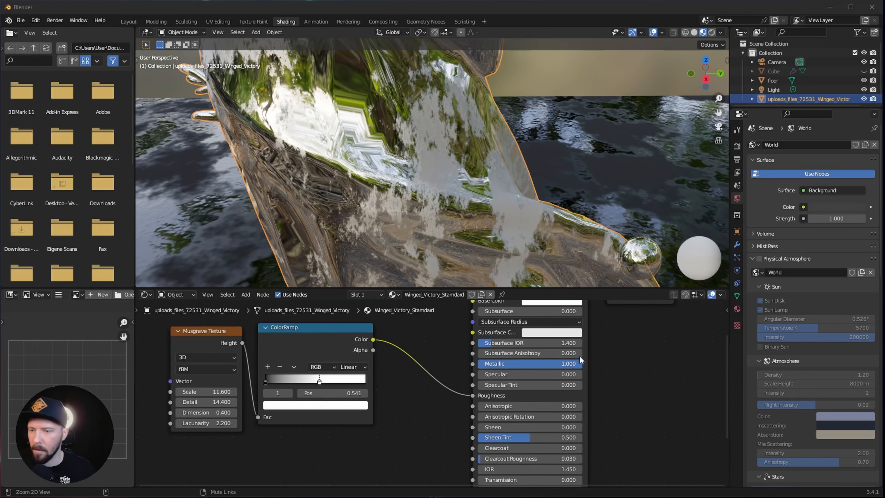
{"action": "middle_click_drag", "start_coordinate": [572, 359], "coordinate": [574, 381], "text": "ctrl"}
{"action": "middle_click_drag", "start_coordinate": [476, 195], "coordinate": [514, 210]}
{"action": "scroll", "coordinate": [543, 168], "scroll_direction": "down", "scroll_amount": 8}
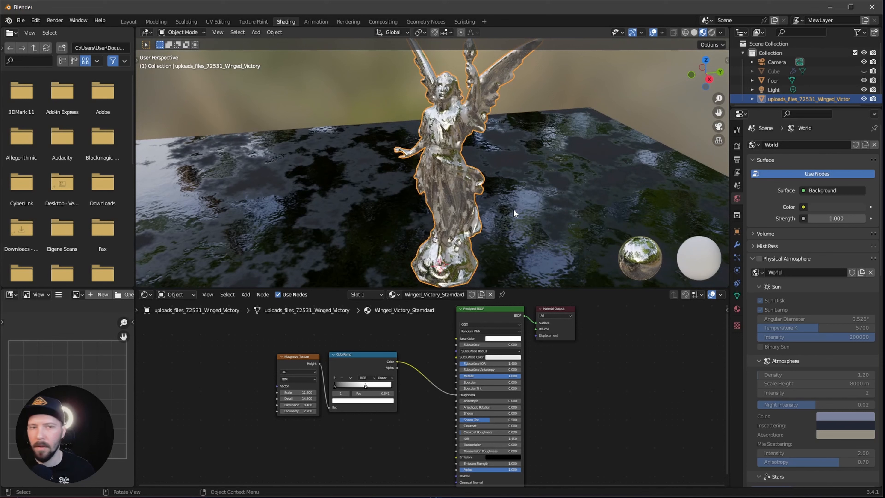
Hide the statue and unhide the cube column
{"action": "left_click", "coordinate": [864, 100]}
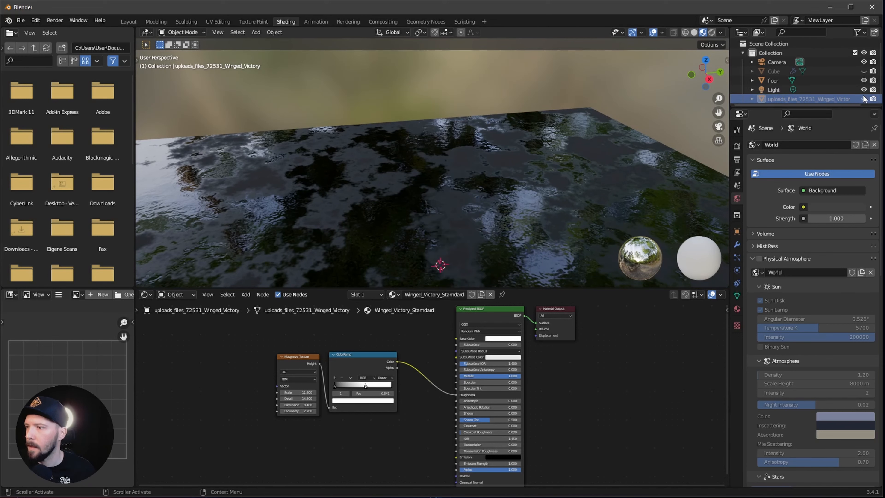
{"action": "left_click", "coordinate": [864, 72]}
{"action": "middle_click_drag", "start_coordinate": [647, 170], "coordinate": [479, 229]}
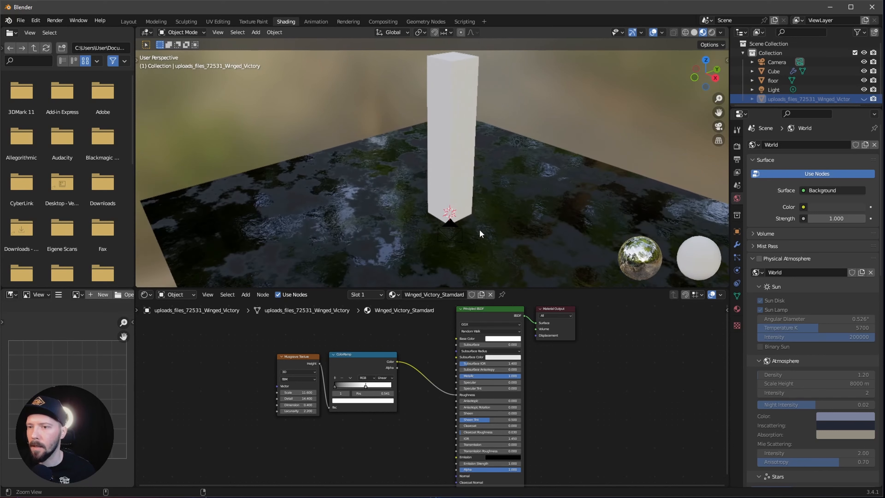
Select the column and rename its material to M_column
{"action": "left_click", "coordinate": [455, 194]}
{"action": "left_click_drag", "start_coordinate": [376, 357], "coordinate": [350, 400], "text": "alt"}
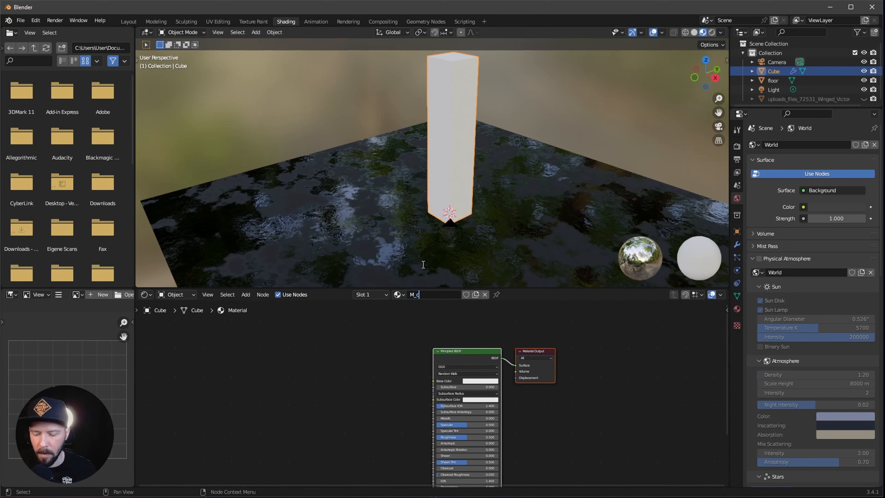
{"action": "key", "text": "Return"}
Run Principled Texture Setup on the column's Principled BSDF with all six TexturesCom decorative tile maps from the FOOTAGE folder
{"action": "left_click_drag", "start_coordinate": [339, 358], "coordinate": [328, 330], "text": "alt"}
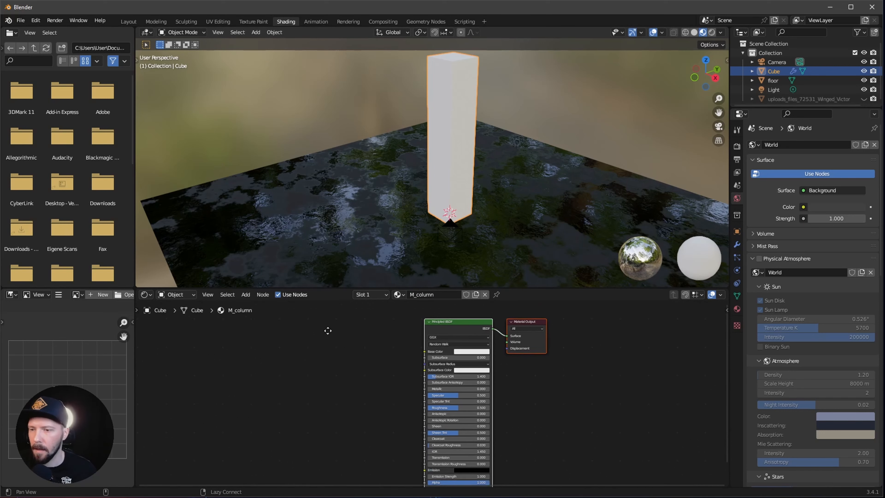
{"action": "left_click_drag", "start_coordinate": [397, 334], "coordinate": [301, 375], "text": "alt"}
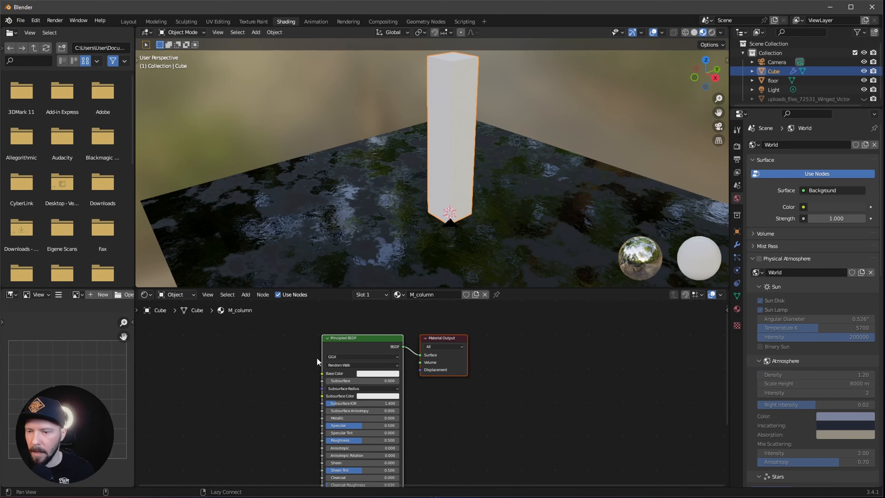
{"action": "left_click_drag", "start_coordinate": [316, 359], "coordinate": [345, 346], "text": "alt"}
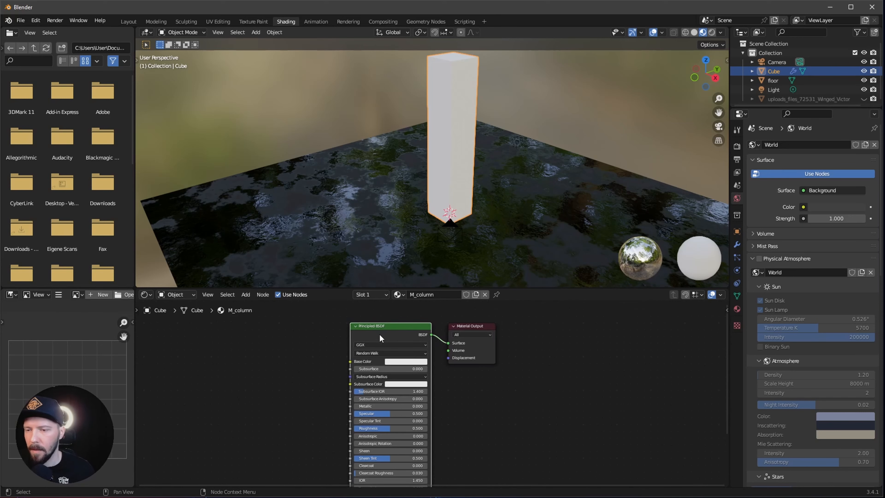
{"action": "key", "text": "ctrl+shift+t"}
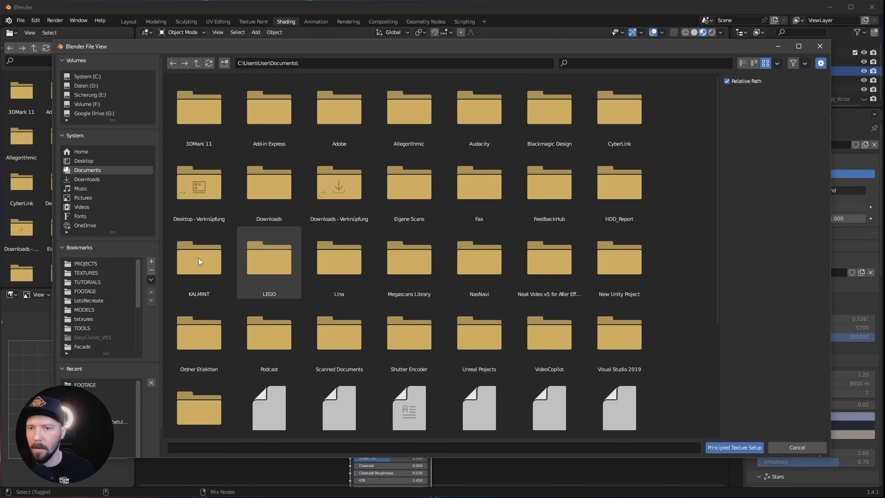
{"action": "left_click_drag", "start_coordinate": [138, 296], "coordinate": [139, 359]}
{"action": "left_click", "coordinate": [86, 347]}
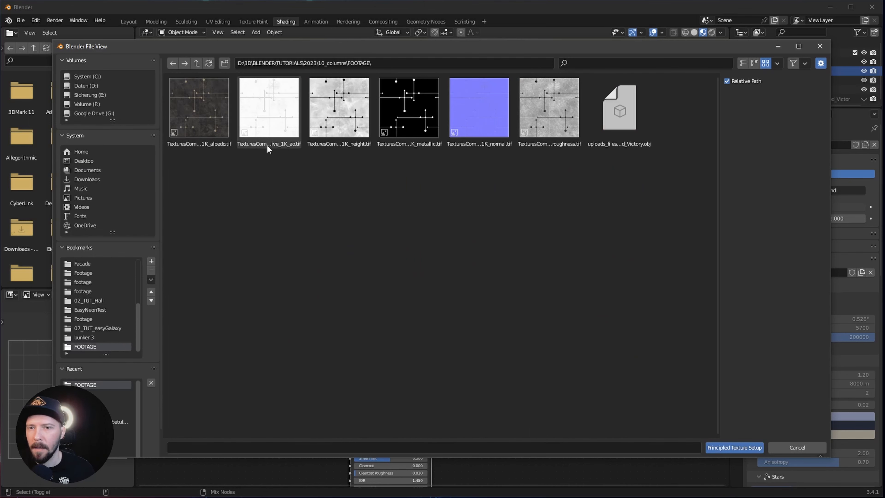
{"action": "left_click_drag", "start_coordinate": [558, 167], "coordinate": [219, 118]}
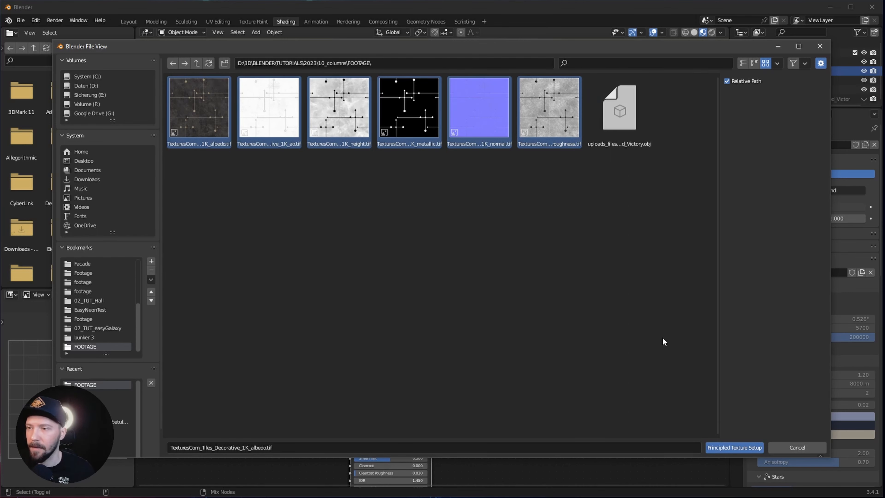
{"action": "left_click", "coordinate": [732, 448]}
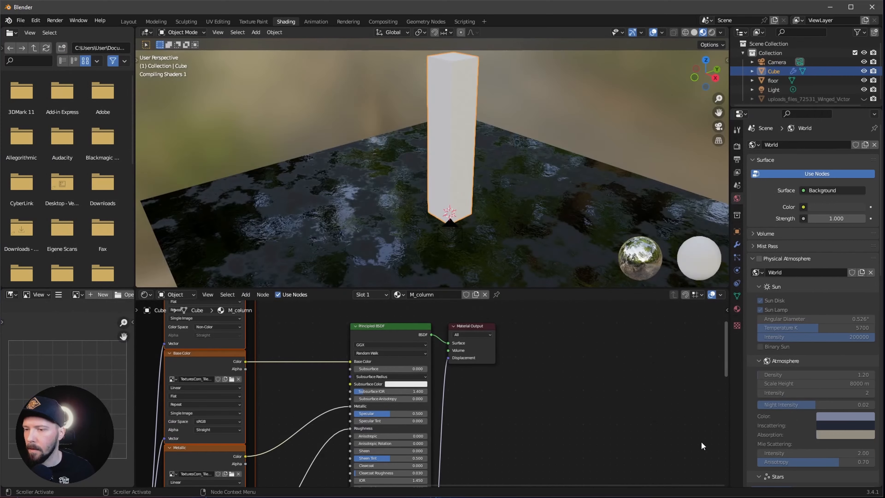
Set the column texture's Mapping scale to 8 in X and 2 in Y
{"action": "middle_click_drag", "start_coordinate": [283, 362], "coordinate": [331, 429]}
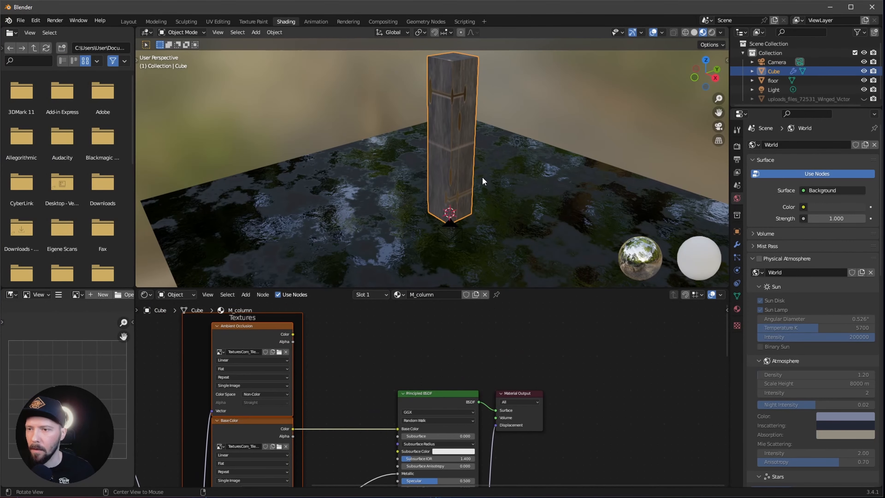
{"action": "left_click_drag", "start_coordinate": [483, 177], "coordinate": [481, 212], "text": "alt"}
{"action": "left_click_drag", "start_coordinate": [278, 441], "coordinate": [315, 396], "text": "alt"}
{"action": "left_click_drag", "start_coordinate": [261, 407], "coordinate": [347, 350], "text": "alt"}
{"action": "left_click_drag", "start_coordinate": [348, 349], "coordinate": [331, 383], "text": "ctrl+alt"}
{"action": "left_click", "coordinate": [264, 415]}
{"action": "type", "text": "8"}
{"action": "key", "text": "Tab"}
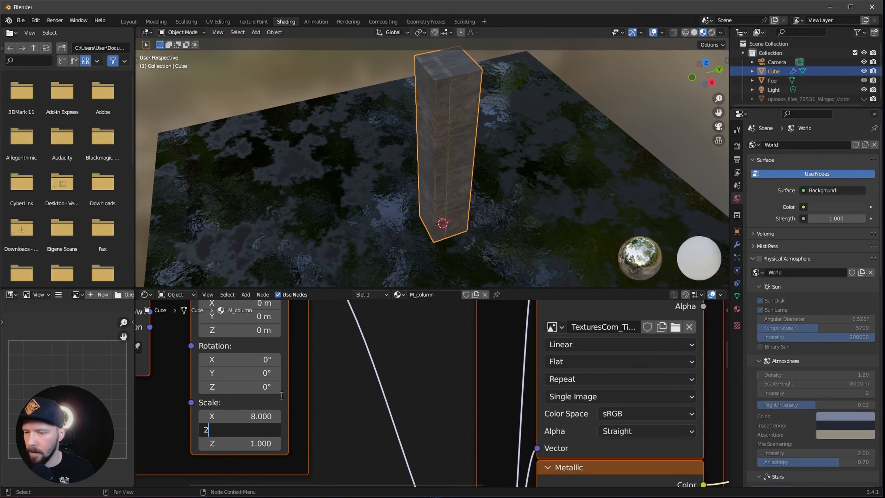
{"action": "type", "text": "2"}
{"action": "key", "text": "Return"}
{"action": "left_click_drag", "start_coordinate": [436, 168], "coordinate": [510, 145], "text": "ctrl+alt"}
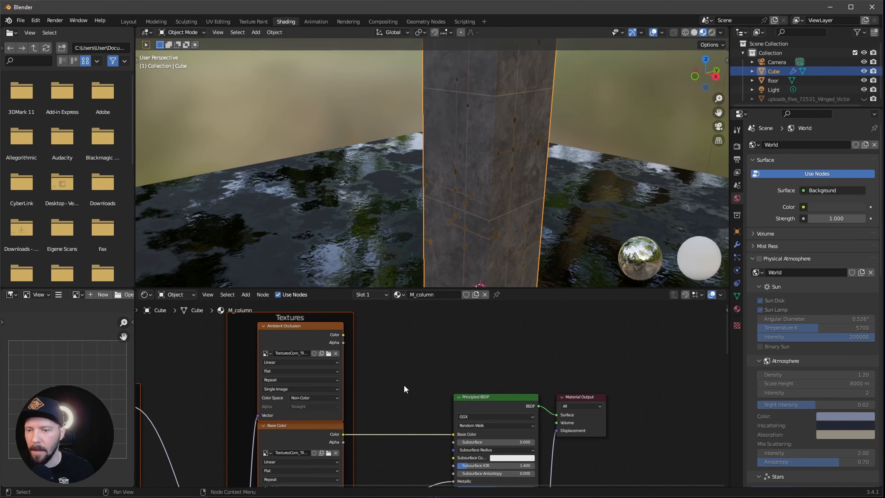
Add a Mix node to M_column near the Principled BSDF and set its data type to Color
{"action": "mouse_move", "coordinate": [375, 383]}
{"action": "left_mouse_down", "text": "alt"}
{"action": "mouse_move", "coordinate": [359, 368]}
{"action": "mouse_move", "coordinate": [367, 352]}
{"action": "mouse_move", "coordinate": [369, 373]}
{"action": "left_mouse_up", "text": "alt"}
{"action": "left_click_drag", "start_coordinate": [347, 343], "coordinate": [328, 330], "text": "alt"}
{"action": "left_click_drag", "start_coordinate": [377, 384], "coordinate": [370, 394], "text": "alt"}
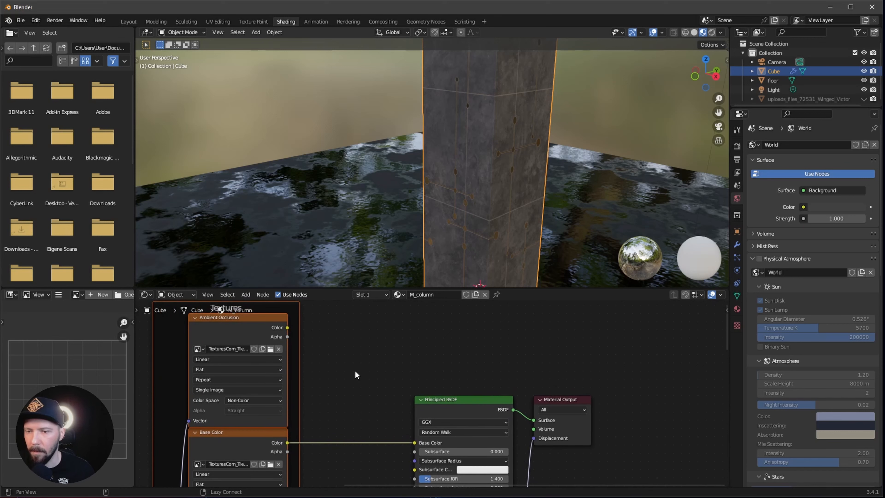
{"action": "key", "text": "shift+a"}
{"action": "left_click", "coordinate": [355, 372]}
{"action": "type", "text": "mix"}
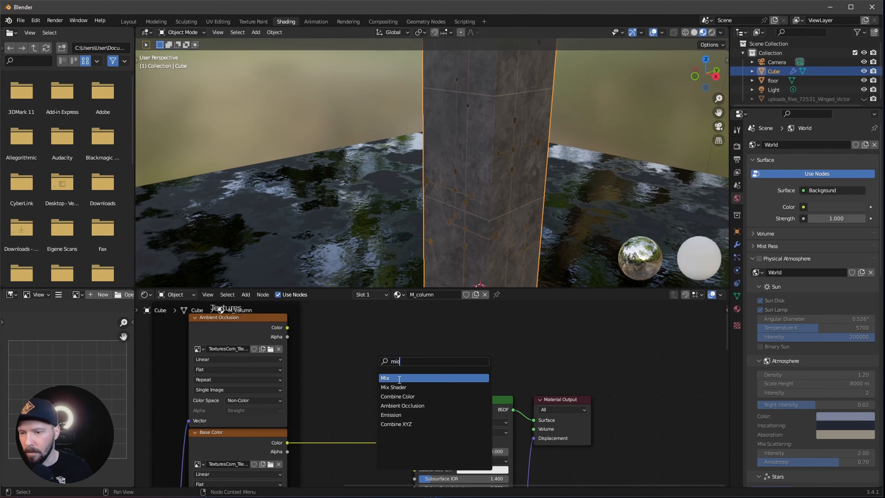
{"action": "left_click", "coordinate": [399, 378]}
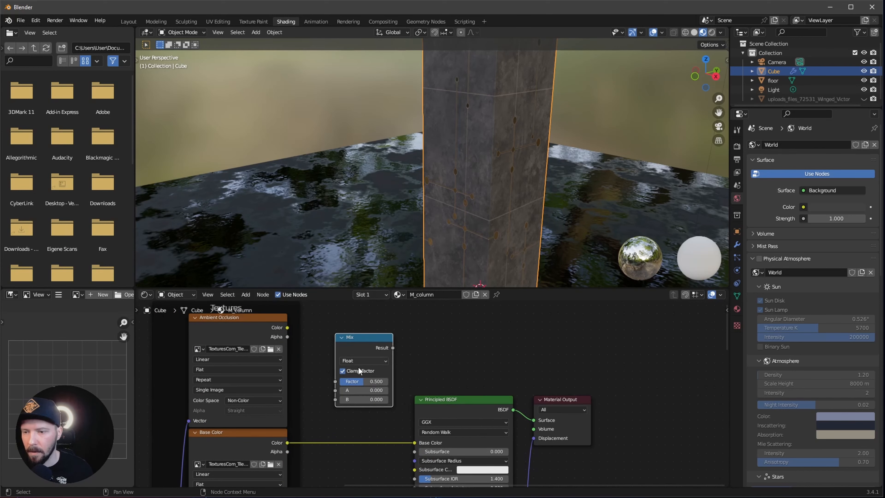
{"action": "left_click", "coordinate": [365, 361]}
{"action": "left_click", "coordinate": [366, 389]}
{"action": "middle_click_drag", "start_coordinate": [396, 368], "coordinate": [400, 349]}
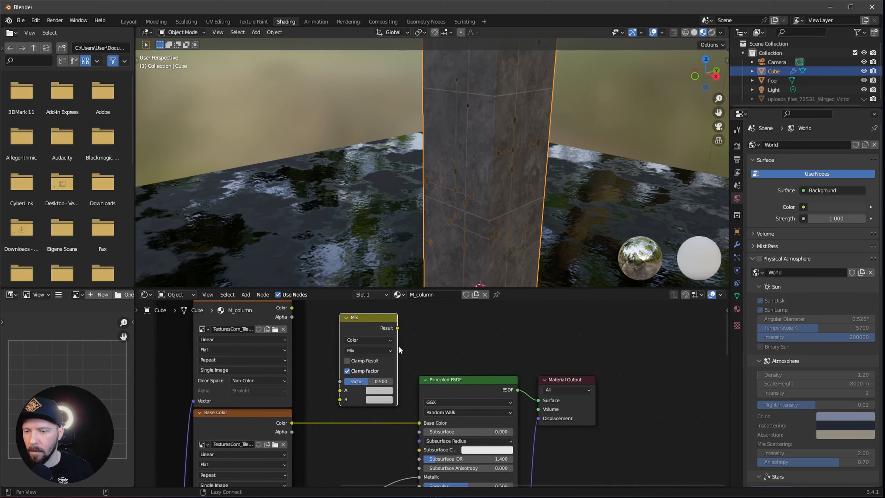
Insert the Mix node into the Base Color link and connect the Ambient Occlusion texture's Color to its B input
{"action": "left_click_drag", "start_coordinate": [362, 327], "coordinate": [422, 351]}
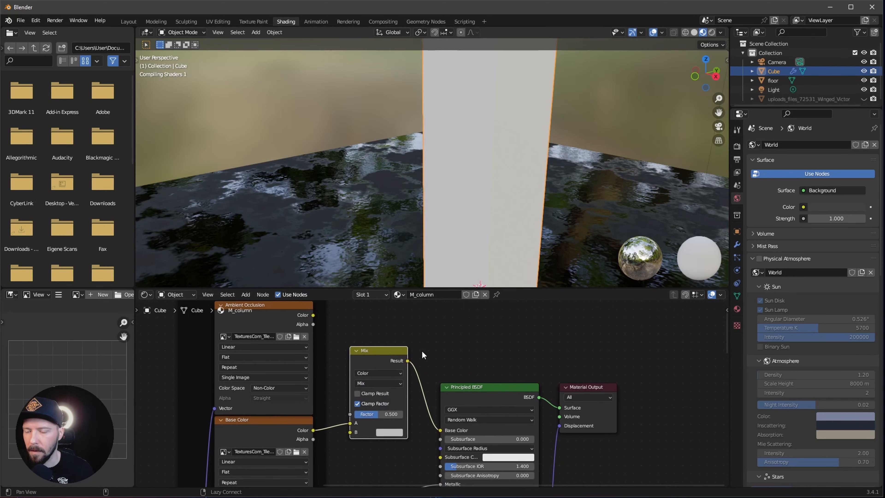
{"action": "left_click_drag", "start_coordinate": [314, 314], "coordinate": [348, 434]}
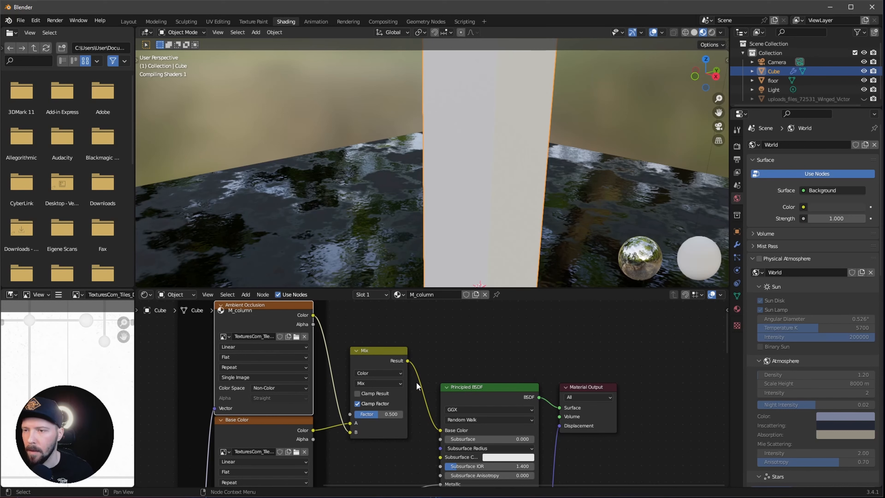
{"action": "middle_click_drag", "start_coordinate": [430, 373], "coordinate": [429, 368]}
Set the Mix node's blending mode to Multiply and its factor to 1.000
{"action": "left_click", "coordinate": [378, 378]}
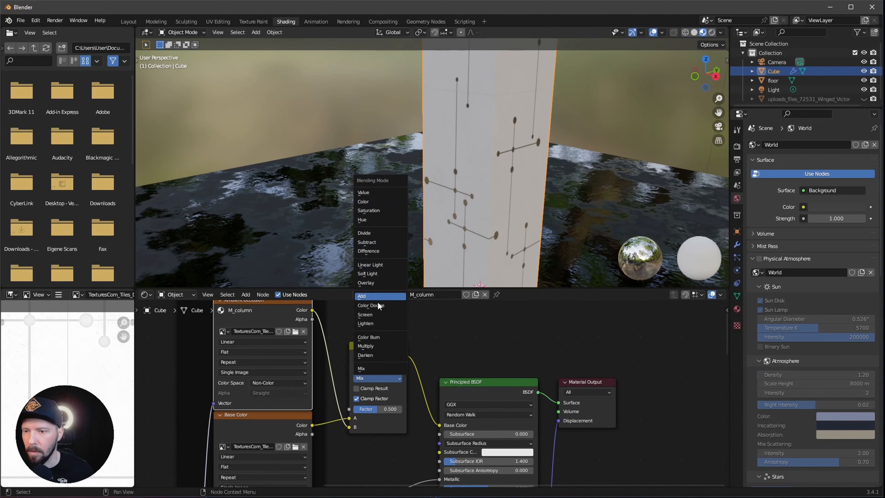
{"action": "left_click", "coordinate": [379, 346]}
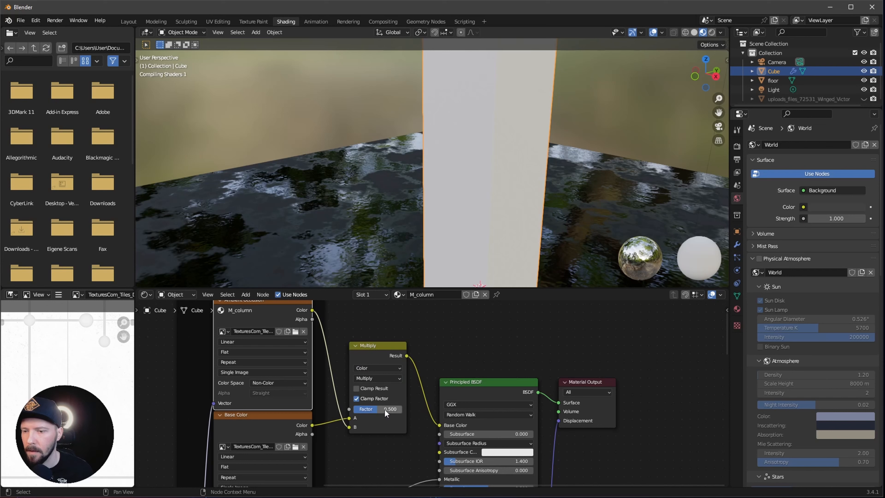
{"action": "mouse_move", "coordinate": [397, 409]}
{"action": "left_mouse_down"}
{"action": "mouse_move", "coordinate": [350, 411]}
{"action": "mouse_move", "coordinate": [407, 407]}
{"action": "left_mouse_up"}
{"action": "middle_click_drag", "start_coordinate": [505, 223], "coordinate": [556, 143]}
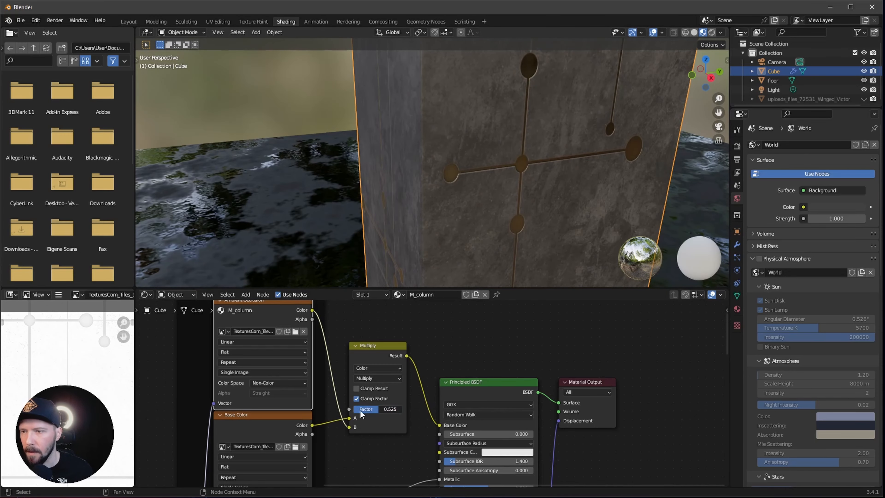
{"action": "left_click_drag", "start_coordinate": [360, 410], "coordinate": [435, 409]}
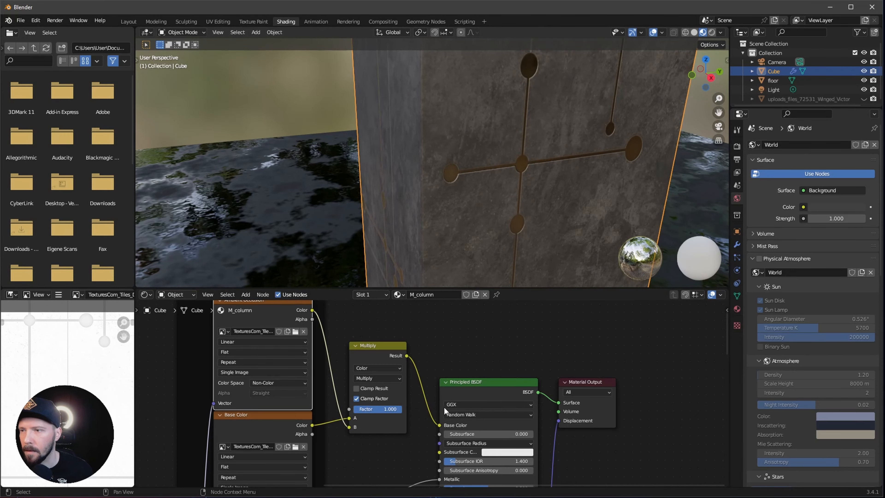
Examine the line-and-dot pattern on the column from several angles and the texture links into the Principled BSDF
{"action": "middle_click_drag", "start_coordinate": [482, 218], "coordinate": [558, 185]}
{"action": "middle_click_drag", "start_coordinate": [556, 420], "coordinate": [547, 355]}
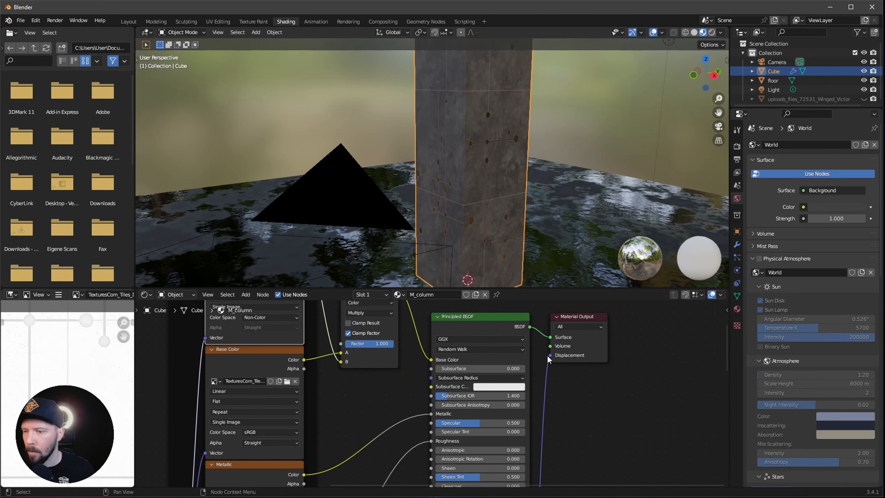
{"action": "middle_click_drag", "start_coordinate": [391, 420], "coordinate": [405, 393]}
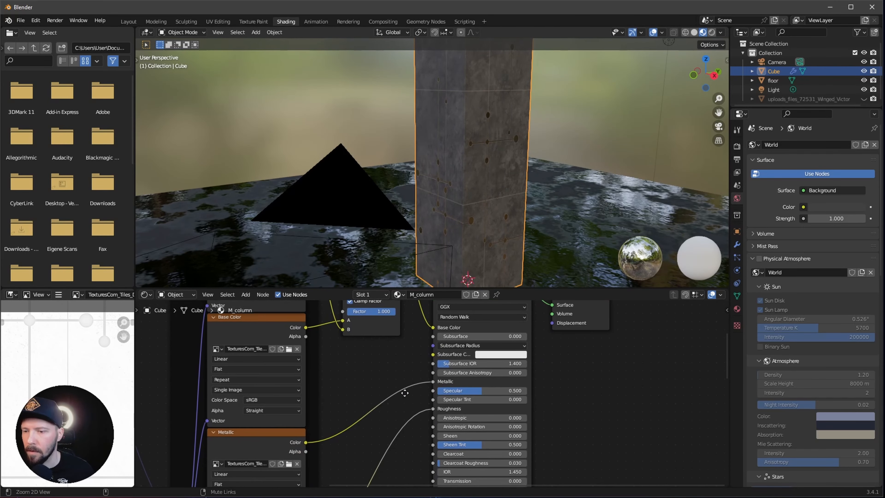
{"action": "middle_click_drag", "start_coordinate": [405, 393], "coordinate": [401, 415], "text": "ctrl"}
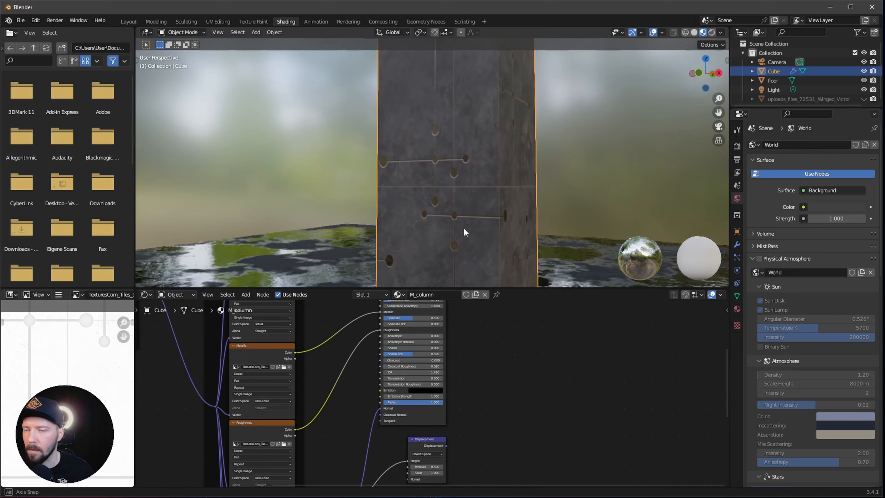
{"action": "middle_click_drag", "start_coordinate": [463, 228], "coordinate": [478, 229]}
{"action": "middle_click_drag", "start_coordinate": [507, 198], "coordinate": [499, 231]}
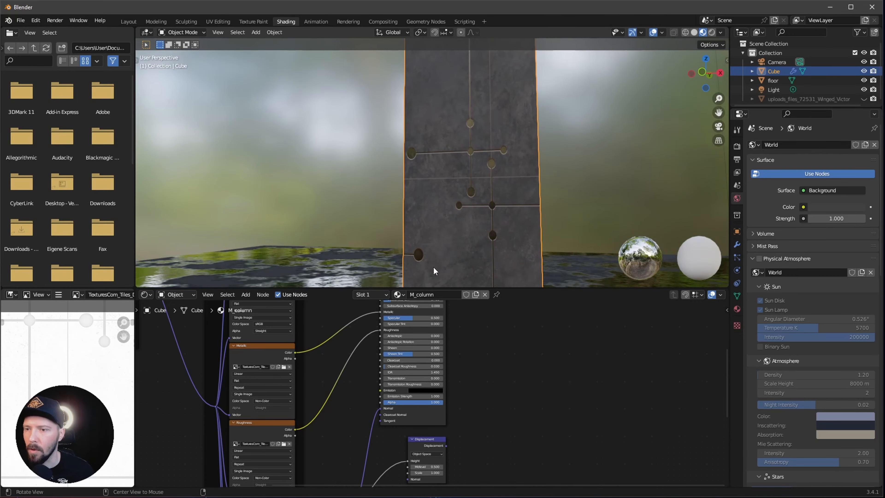
{"action": "left_click_drag", "start_coordinate": [506, 236], "coordinate": [460, 278], "text": "alt"}
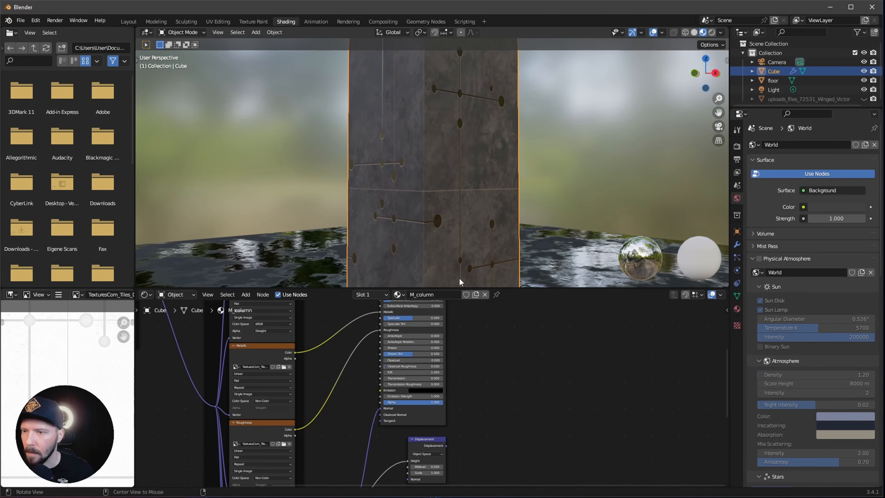
{"action": "left_click_drag", "start_coordinate": [337, 425], "coordinate": [339, 386], "text": "alt"}
{"action": "left_click_drag", "start_coordinate": [248, 324], "coordinate": [328, 367], "text": "alt"}
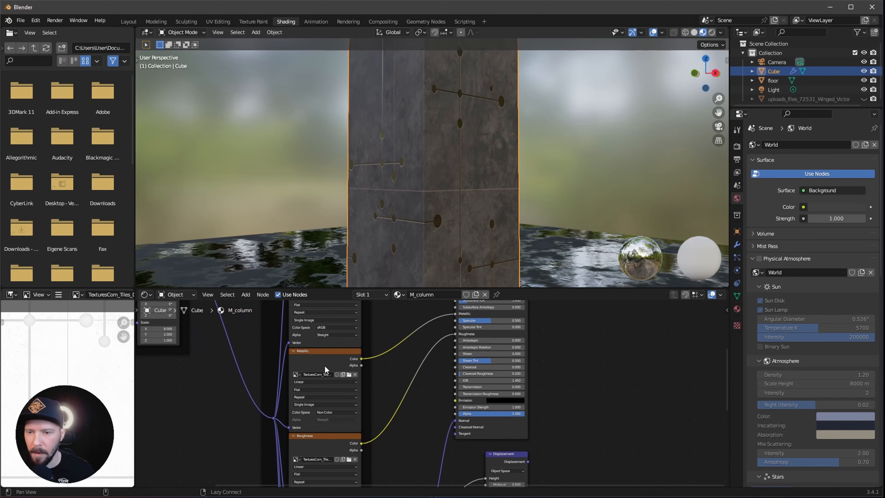
Select the Metallic texture node and view its image in the image editor
{"action": "left_click", "coordinate": [308, 355]}
{"action": "left_click_drag", "start_coordinate": [68, 399], "coordinate": [68, 437], "text": "ctrl+alt"}
{"action": "left_click_drag", "start_coordinate": [102, 385], "coordinate": [140, 445], "text": "alt"}
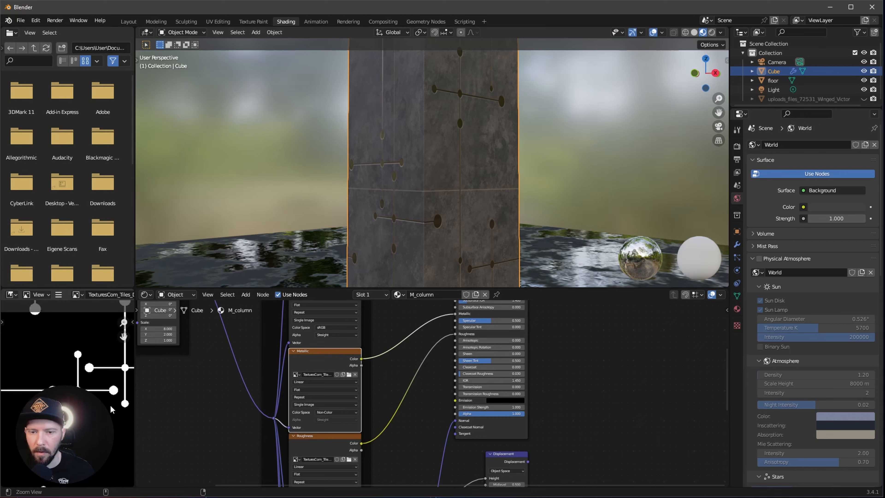
{"action": "left_click_drag", "start_coordinate": [115, 328], "coordinate": [65, 363], "text": "ctrl+alt"}
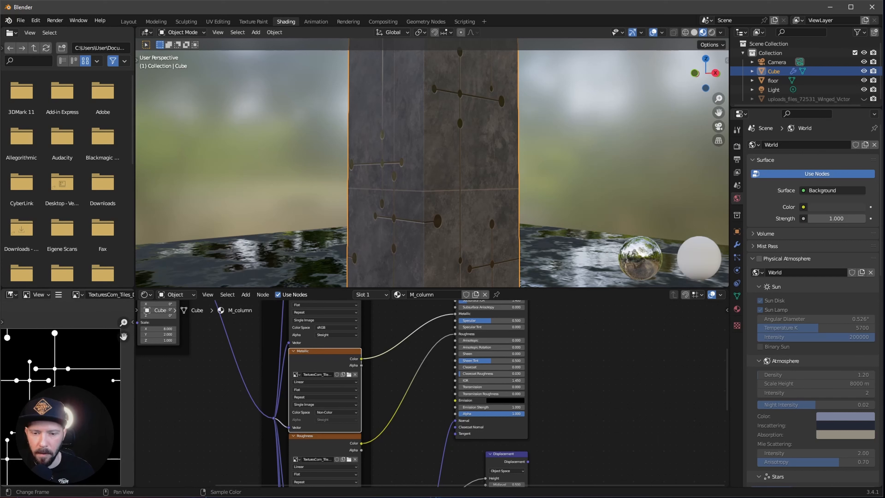
Connect the Metallic texture's Color to the Principled BSDF's Emission and make room between the textures and the shader
{"action": "left_click_drag", "start_coordinate": [373, 381], "coordinate": [340, 361], "text": "alt"}
{"action": "left_click_drag", "start_coordinate": [253, 365], "coordinate": [374, 419]}
{"action": "left_click_drag", "start_coordinate": [548, 388], "coordinate": [541, 373], "text": "alt"}
{"action": "left_click_drag", "start_coordinate": [506, 265], "coordinate": [442, 203], "text": "alt"}
{"action": "left_click_drag", "start_coordinate": [505, 389], "coordinate": [483, 399], "text": "alt"}
{"action": "left_click_drag", "start_coordinate": [483, 398], "coordinate": [477, 401], "text": "alt"}
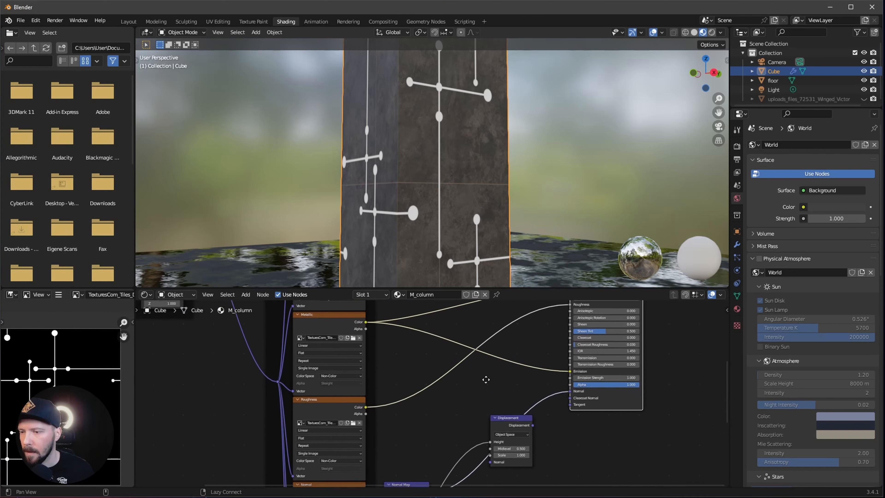
Add a ColorRamp between the Metallic texture and Emission, placing it below the Displacement node
{"action": "middle_click_drag", "start_coordinate": [486, 379], "coordinate": [420, 368]}
{"action": "key", "text": "shift+a"}
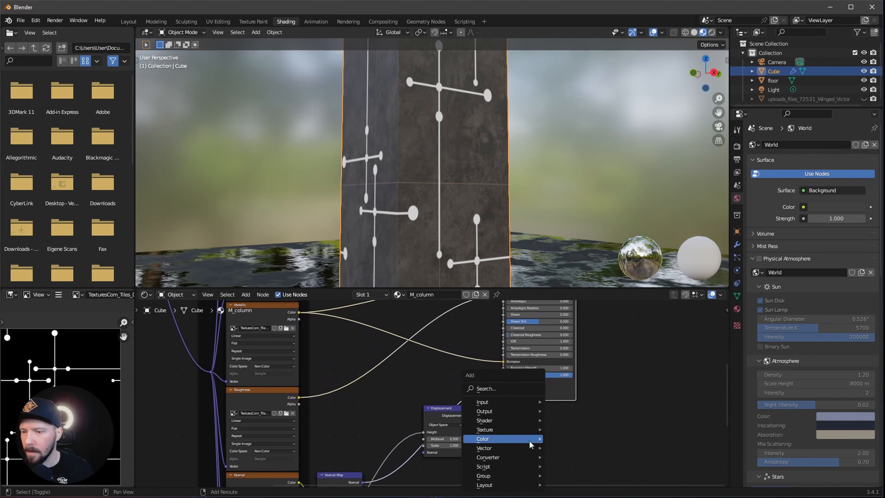
{"action": "left_click", "coordinate": [503, 388]}
{"action": "type", "text": "colorramp"}
{"action": "key", "text": "Return"}
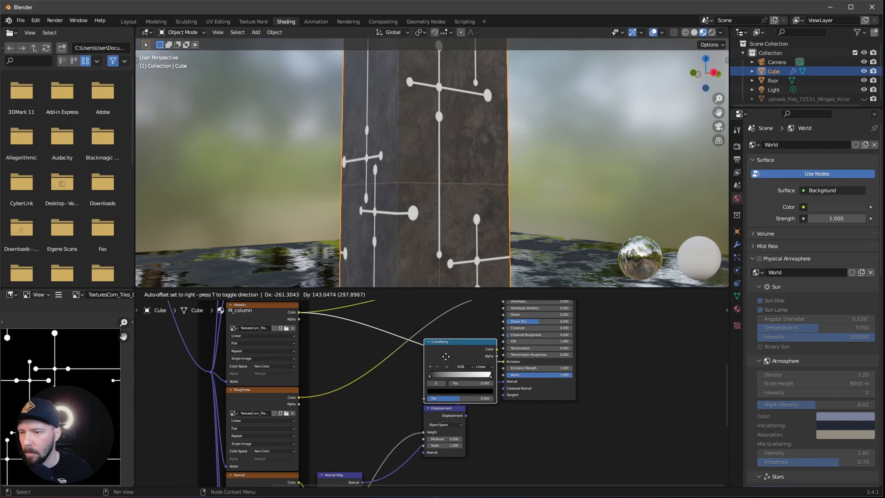
{"action": "scroll", "coordinate": [544, 401], "scroll_direction": "down", "scroll_amount": 2}
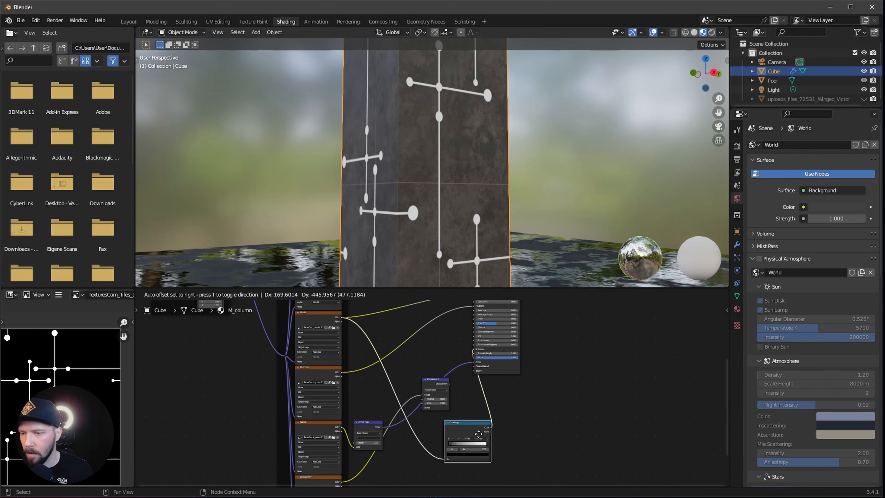
{"action": "left_click", "coordinate": [479, 436]}
Set the ColorRamp's white stop to hex FF9251 and move its black stop to position 0.586
{"action": "scroll", "coordinate": [470, 384], "scroll_direction": "up", "scroll_amount": 3}
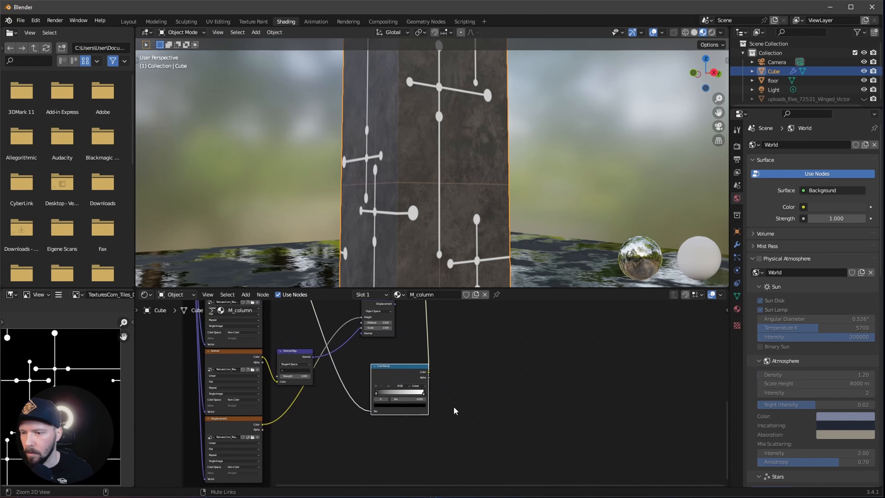
{"action": "scroll", "coordinate": [455, 411], "scroll_direction": "up", "scroll_amount": 2}
{"action": "left_click", "coordinate": [421, 392]}
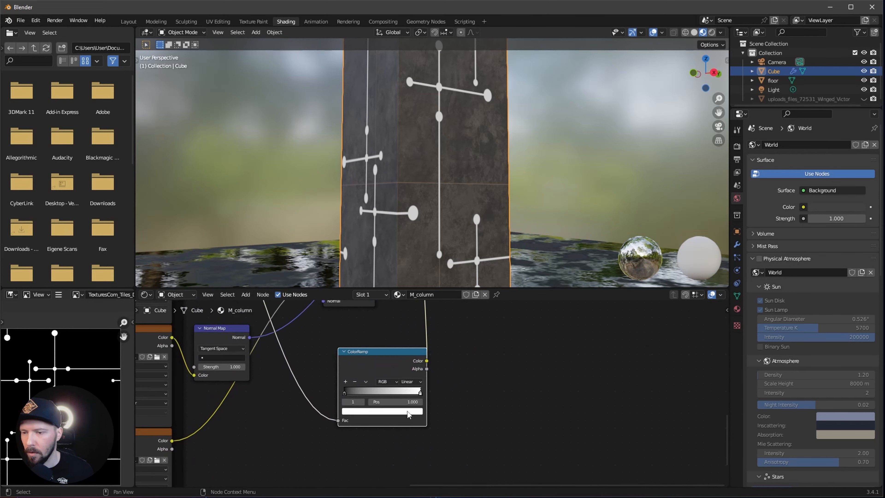
{"action": "left_click", "coordinate": [384, 411]}
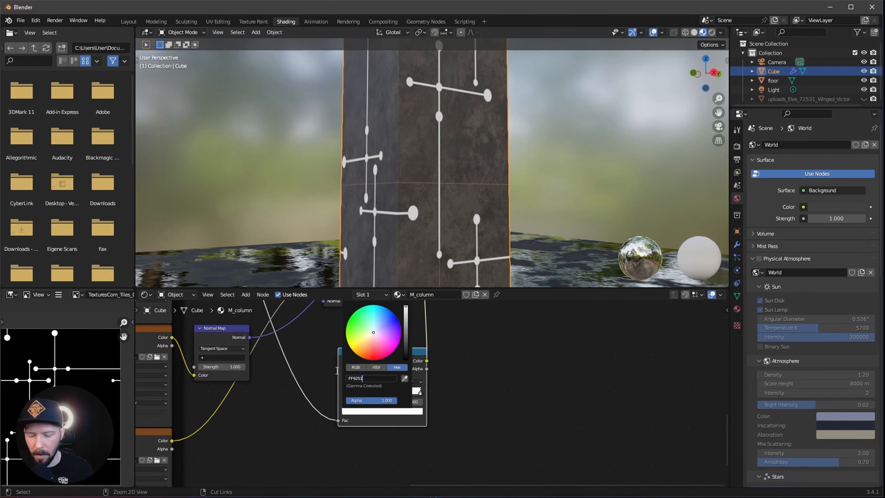
{"action": "type", "text": "FF9251"}
{"action": "key", "text": "Return"}
{"action": "scroll", "coordinate": [359, 404], "scroll_direction": "up", "scroll_amount": 1}
{"action": "left_click_drag", "start_coordinate": [335, 393], "coordinate": [388, 394]}
Add a Mix node beside the ColorRamp and set its data type to Color
{"action": "scroll", "coordinate": [331, 406], "scroll_direction": "down", "scroll_amount": 3}
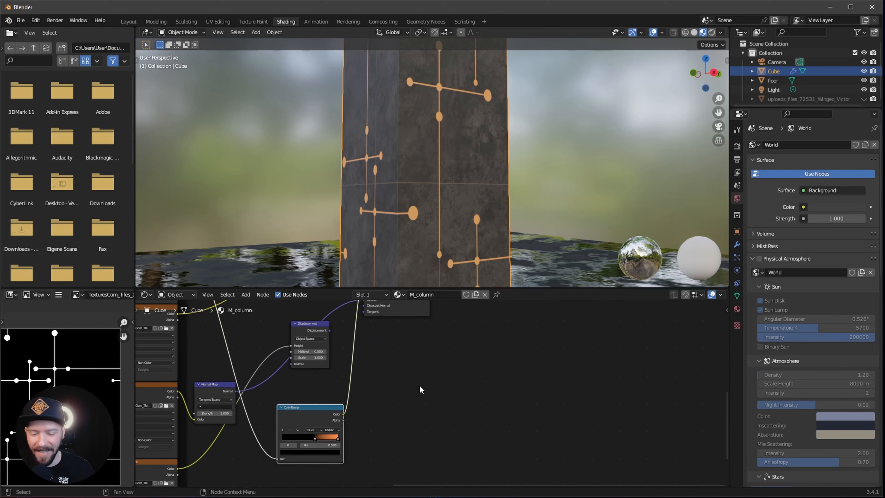
{"action": "key", "text": "shift+a"}
{"action": "left_click", "coordinate": [412, 386]}
{"action": "type", "text": "mix"}
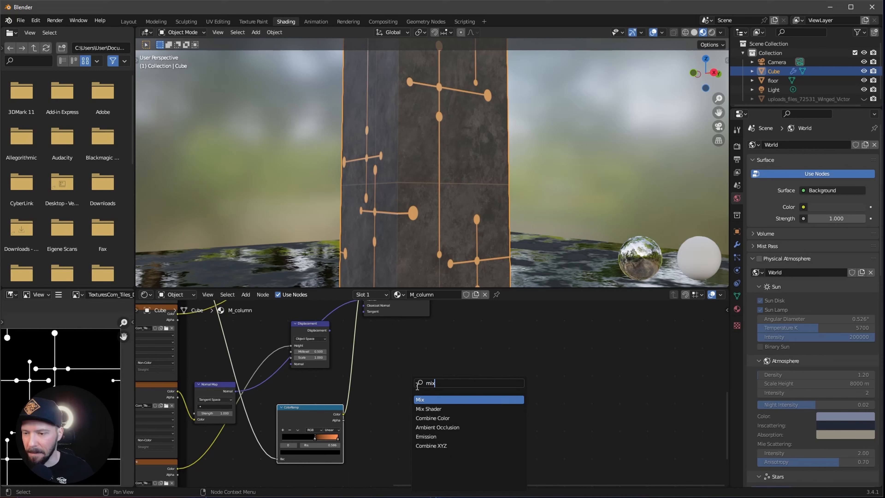
{"action": "left_click", "coordinate": [446, 398]}
{"action": "left_click", "coordinate": [432, 389]}
{"action": "scroll", "coordinate": [434, 391], "scroll_direction": "up", "scroll_amount": 3}
{"action": "left_click", "coordinate": [400, 359]}
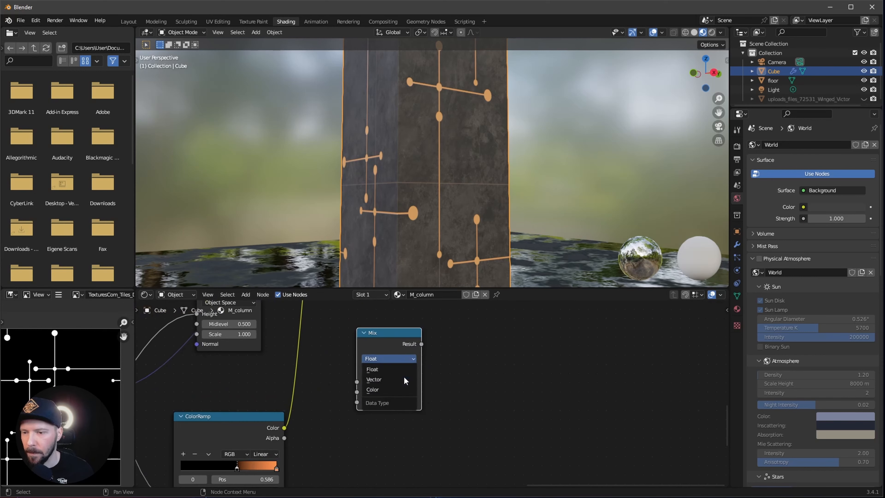
{"action": "left_click", "coordinate": [402, 390]}
Insert the Mix node between the ColorRamp and the shader's Emission, with the ramp's Color feeding input A, and reposition the ColorRamp
{"action": "left_click_drag", "start_coordinate": [434, 360], "coordinate": [401, 350], "text": "alt"}
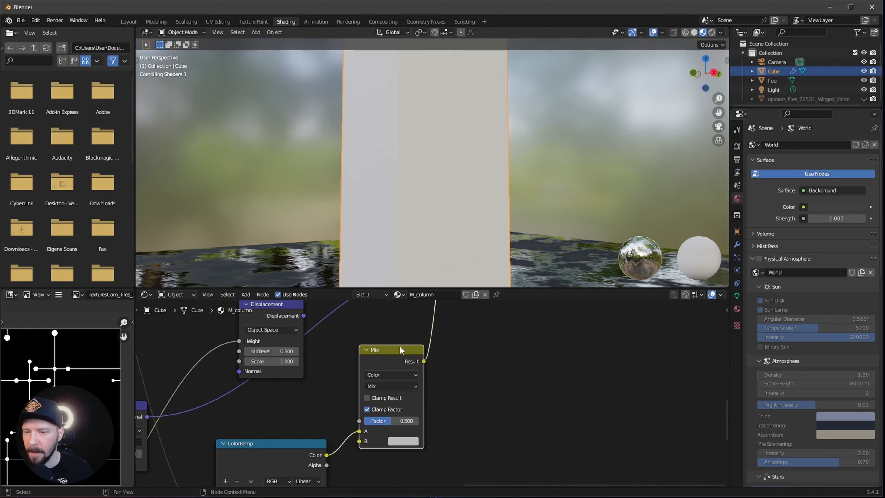
{"action": "left_click_drag", "start_coordinate": [450, 400], "coordinate": [458, 345], "text": "alt"}
{"action": "scroll", "coordinate": [297, 380], "scroll_direction": "down", "scroll_amount": 1}
{"action": "left_click_drag", "start_coordinate": [295, 397], "coordinate": [297, 355]}
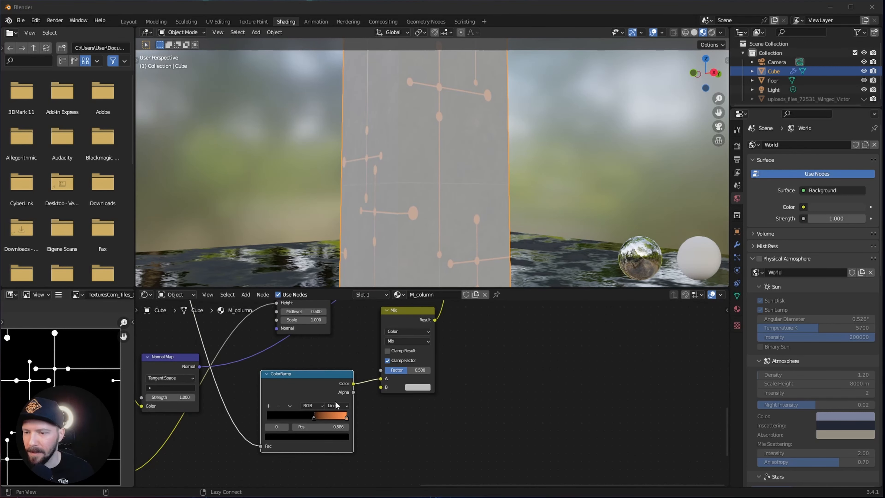
Add a Musgrave Texture node below the ColorRamp
{"action": "scroll", "coordinate": [402, 443], "scroll_direction": "down", "scroll_amount": 3}
{"action": "left_click_drag", "start_coordinate": [387, 469], "coordinate": [437, 408], "text": "alt"}
{"action": "scroll", "coordinate": [436, 424], "scroll_direction": "down", "scroll_amount": 1}
{"action": "scroll", "coordinate": [435, 424], "scroll_direction": "up", "scroll_amount": 2}
{"action": "scroll", "coordinate": [444, 420], "scroll_direction": "down", "scroll_amount": 2}
{"action": "key", "text": "shift+a"}
{"action": "type", "text": "m"}
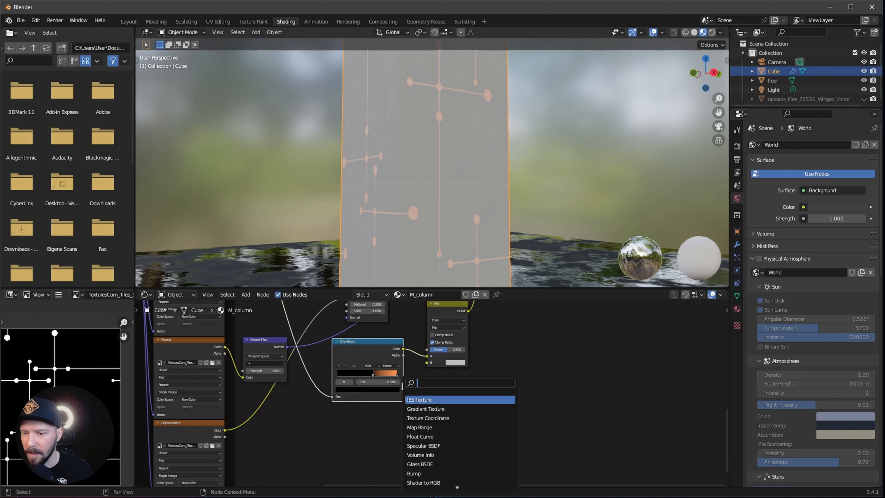
{"action": "type", "text": "jumusg"}
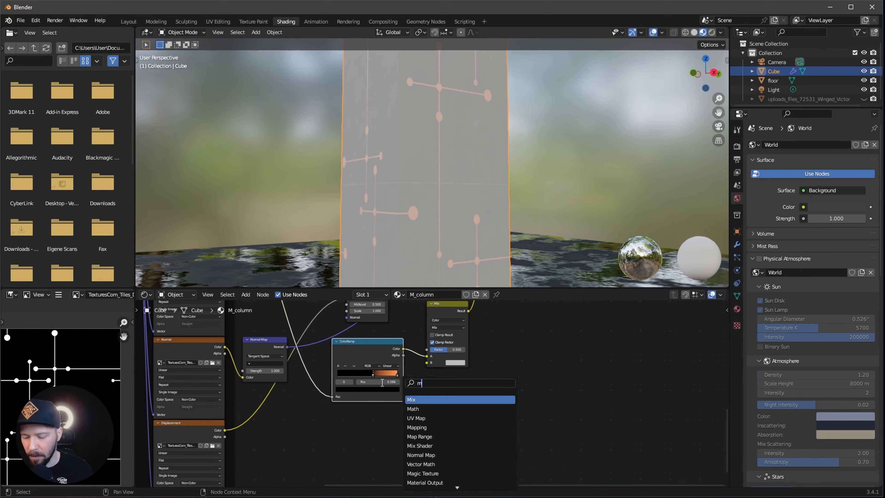
{"action": "key", "text": "Return"}
{"action": "left_click", "coordinate": [395, 437]}
Link the Musgrave Height to the Color input of a new Hue Saturation Value node and feed that node's Color into Mix input B
{"action": "scroll", "coordinate": [395, 437], "scroll_direction": "up", "scroll_amount": 2}
{"action": "left_click_drag", "start_coordinate": [301, 400], "coordinate": [360, 411]}
{"action": "type", "text": "hue"}
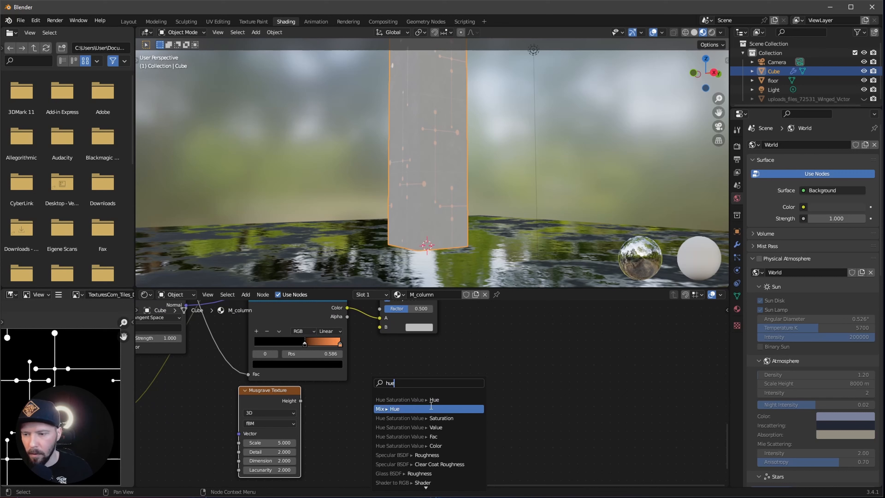
{"action": "left_click", "coordinate": [427, 446]}
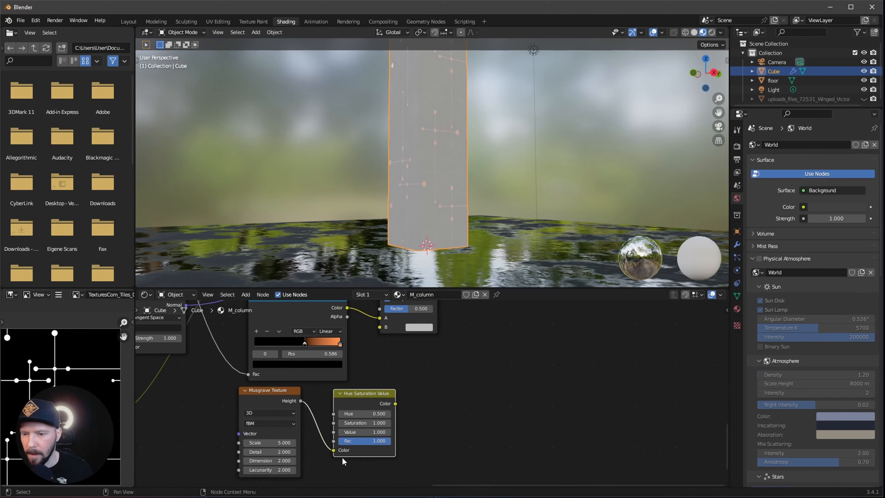
{"action": "middle_click_drag", "start_coordinate": [400, 405], "coordinate": [315, 429]}
{"action": "left_click_drag", "start_coordinate": [356, 426], "coordinate": [340, 350]}
{"action": "middle_click_drag", "start_coordinate": [415, 409], "coordinate": [454, 389]}
Set the Musgrave Texture's Scale to -4.2
{"action": "scroll", "coordinate": [317, 436], "scroll_direction": "up", "scroll_amount": 2}
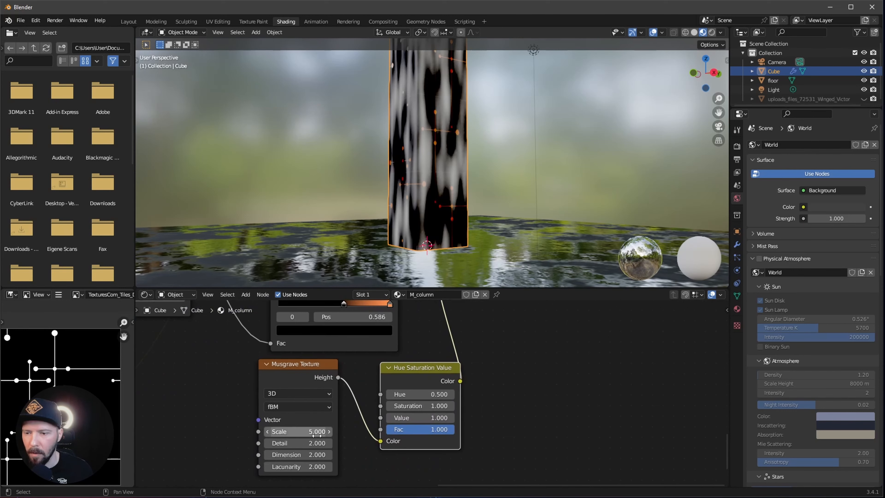
{"action": "left_click", "coordinate": [317, 433]}
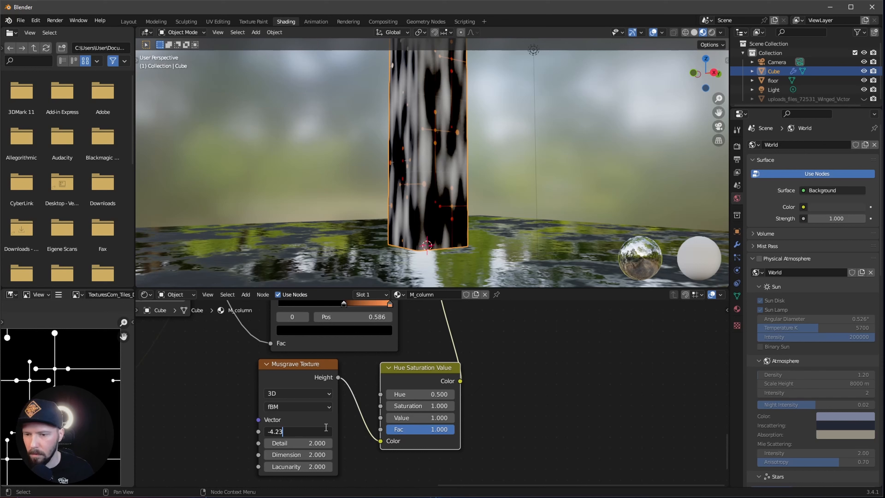
{"action": "key", "text": "Return"}
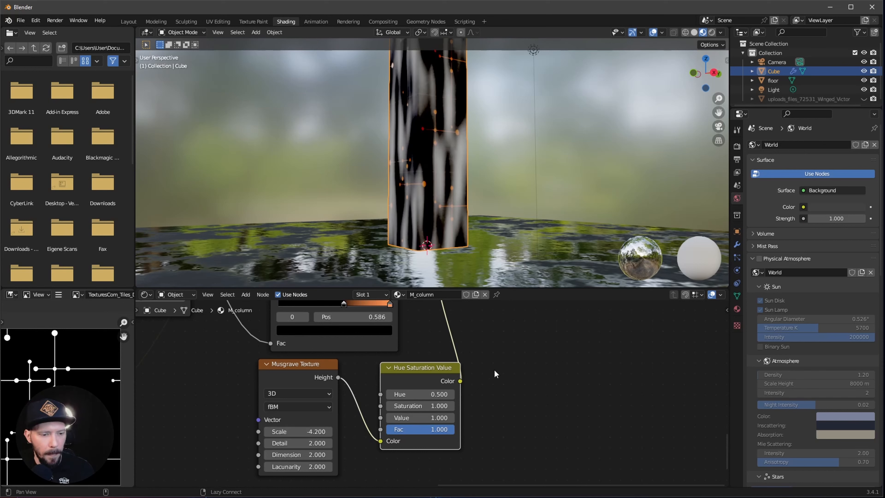
Set the Mix node's blend mode to Multiply with a Factor of 1, and nudge the ColorRamp node slightly
{"action": "middle_click_drag", "start_coordinate": [502, 353], "coordinate": [427, 449]}
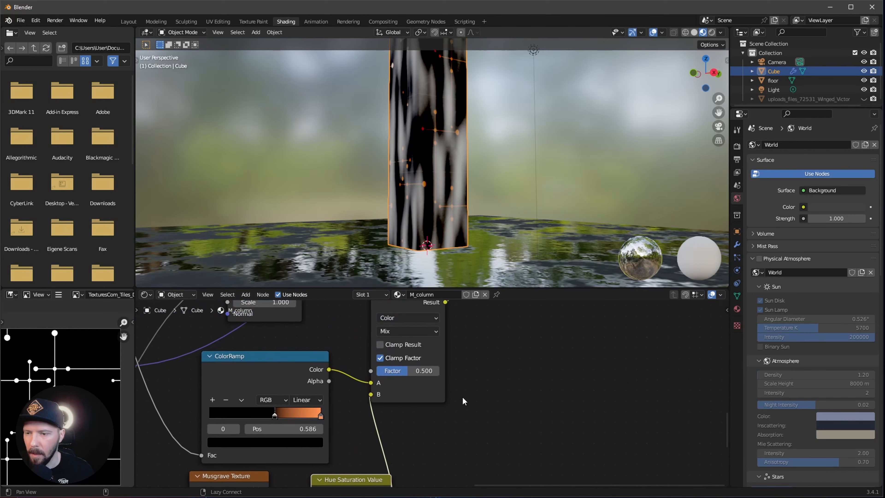
{"action": "left_click", "coordinate": [407, 333]}
{"action": "left_click", "coordinate": [407, 295]}
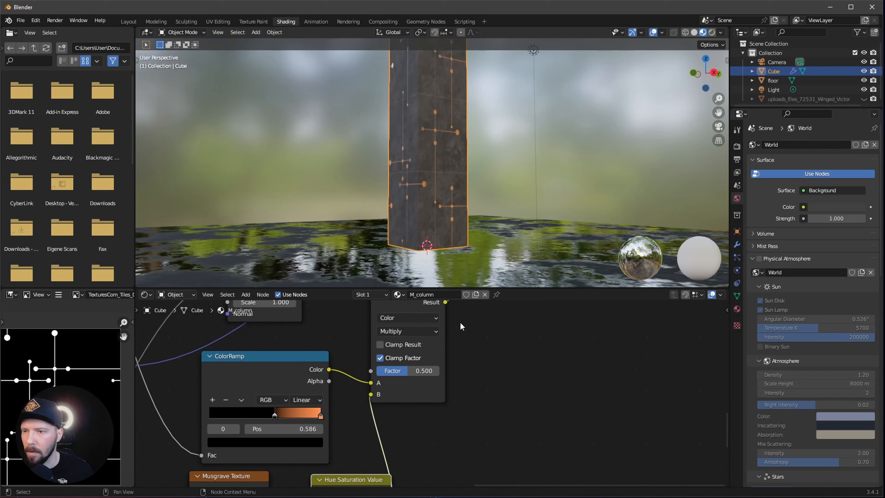
{"action": "left_click_drag", "start_coordinate": [387, 374], "coordinate": [453, 370]}
{"action": "scroll", "coordinate": [502, 367], "scroll_direction": "down", "scroll_amount": 3}
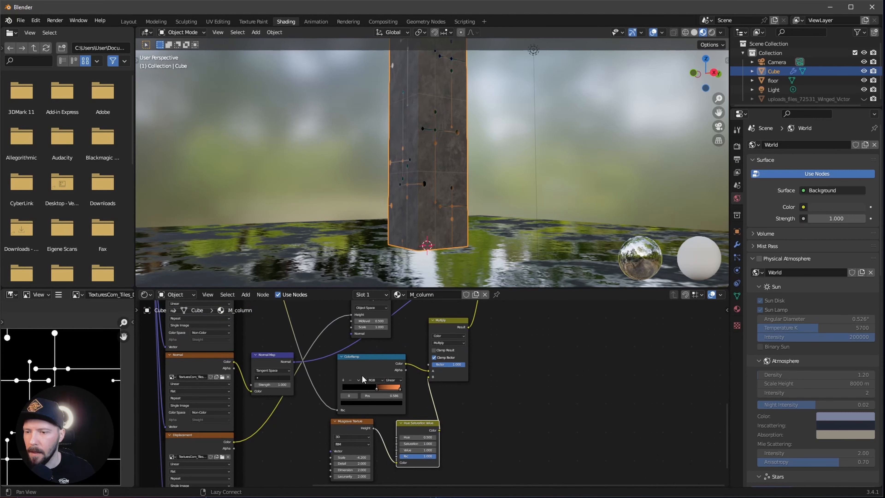
{"action": "left_click_drag", "start_coordinate": [366, 359], "coordinate": [362, 354]}
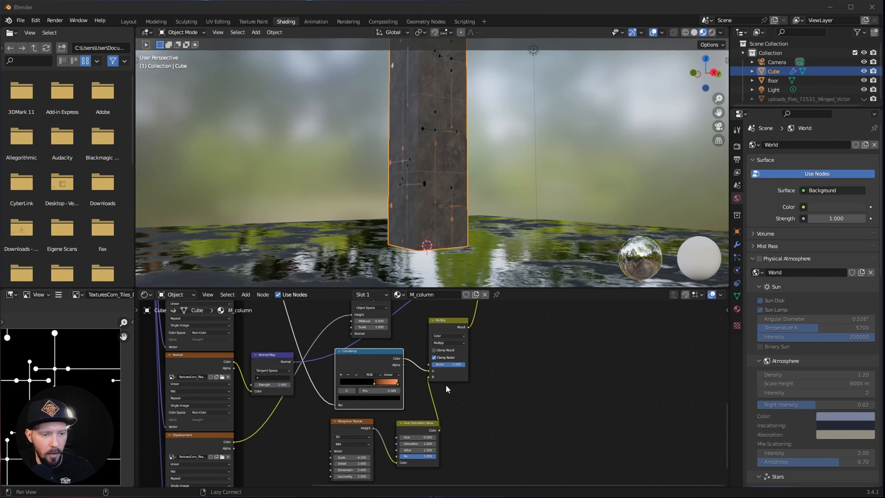
Set the Principled BSDF's Emission Strength to 5
{"action": "left_click_drag", "start_coordinate": [468, 364], "coordinate": [416, 438], "text": "alt"}
{"action": "left_click_drag", "start_coordinate": [440, 377], "coordinate": [426, 437], "text": "ctrl+alt"}
{"action": "left_click_drag", "start_coordinate": [451, 400], "coordinate": [491, 384], "text": "ctrl+alt"}
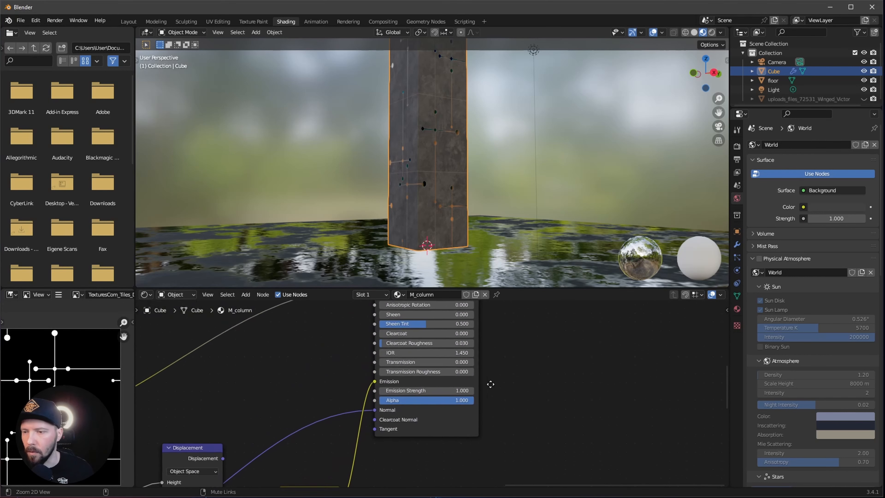
{"action": "double_click", "coordinate": [450, 390]}
{"action": "type", "text": "5"}
{"action": "key", "text": "Return"}
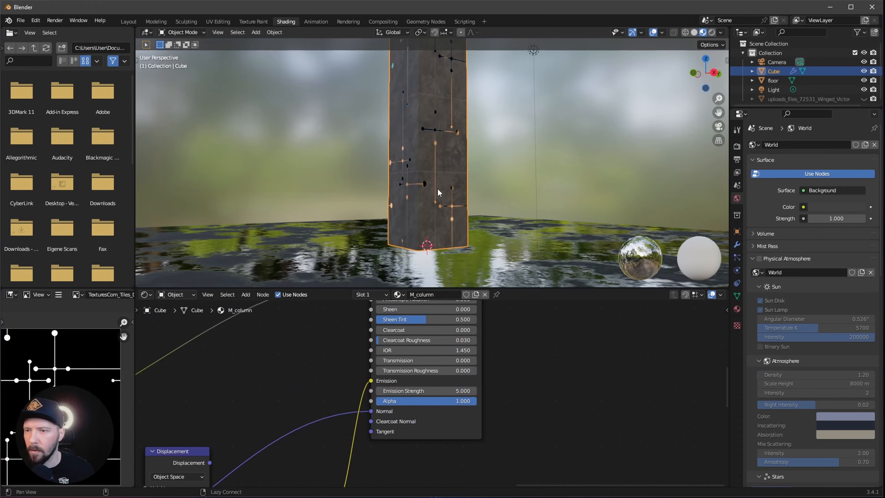
Rename the Cube object as colmn_A
{"action": "middle_click_drag", "start_coordinate": [438, 191], "coordinate": [467, 194]}
{"action": "scroll", "coordinate": [411, 370], "scroll_direction": "down", "scroll_amount": 4}
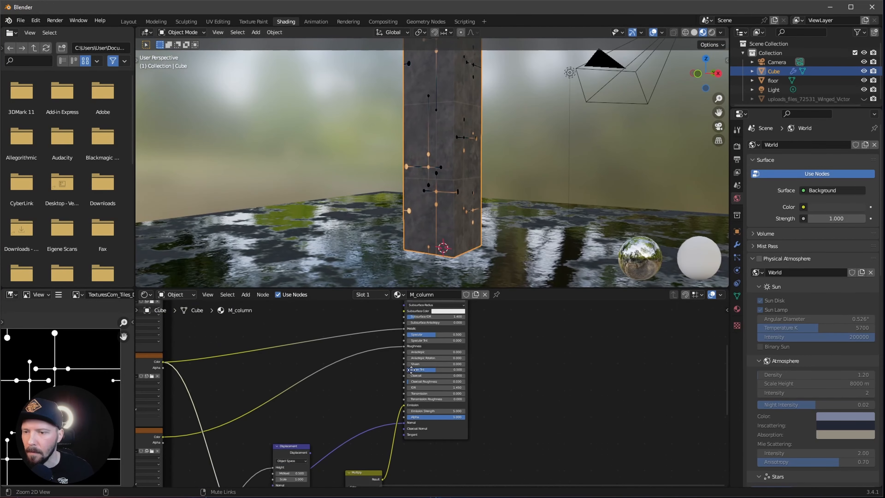
{"action": "scroll", "coordinate": [411, 370], "scroll_direction": "down", "scroll_amount": 4}
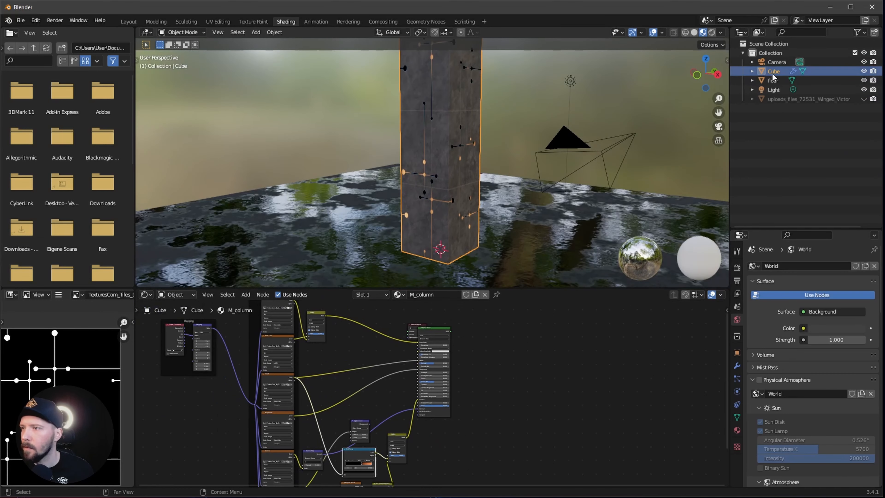
{"action": "double_click", "coordinate": [773, 73]}
{"action": "type", "text": "colmn_A"}
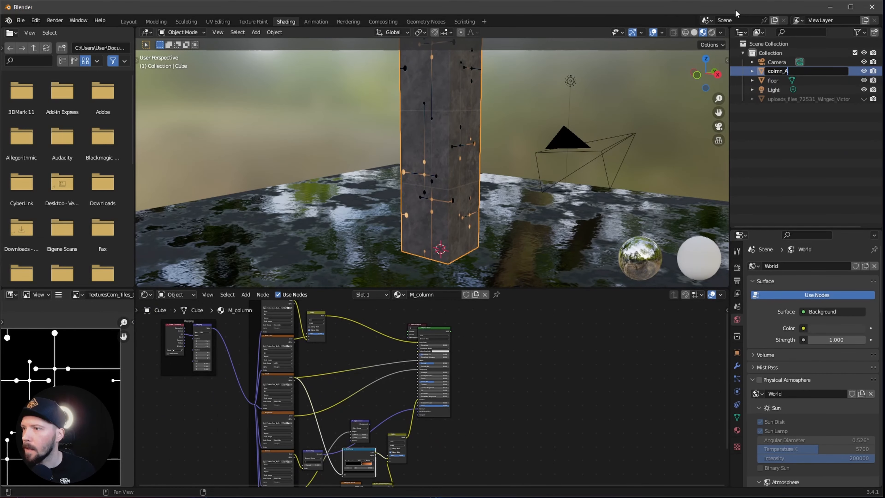
{"action": "key", "text": "Return"}
Duplicate colmn_A in place and rename the copy colmn_B
{"action": "middle_click_drag", "start_coordinate": [436, 195], "coordinate": [468, 230]}
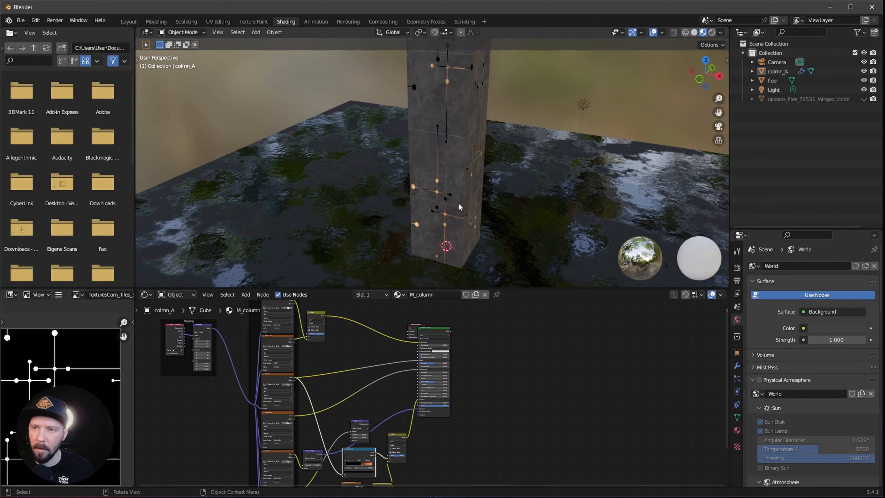
{"action": "middle_click_drag", "start_coordinate": [458, 207], "coordinate": [448, 208]}
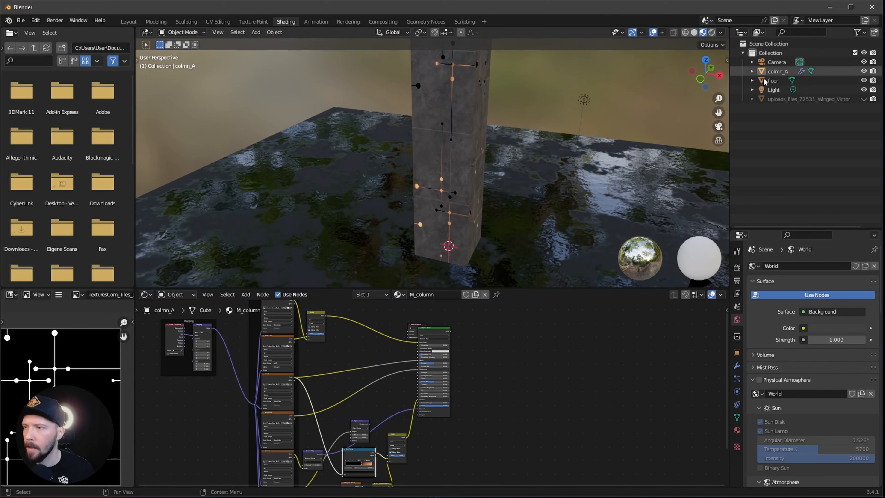
{"action": "left_click", "coordinate": [782, 72]}
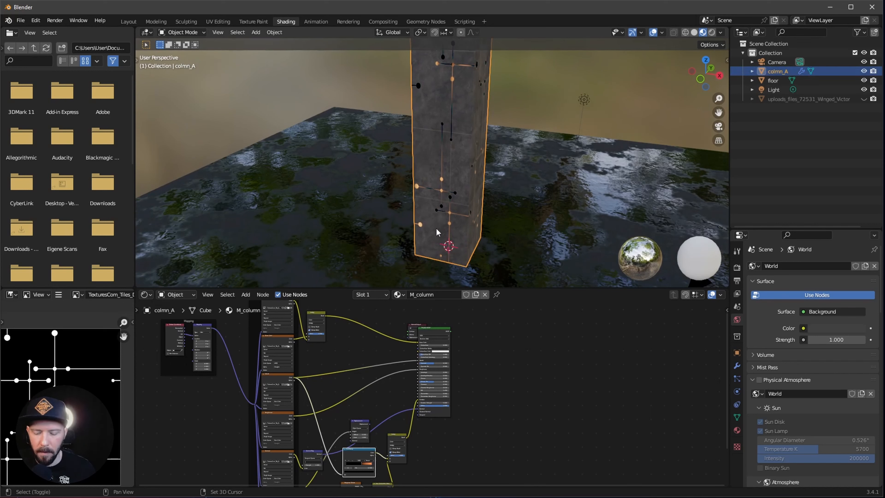
{"action": "key", "text": "shift+d"}
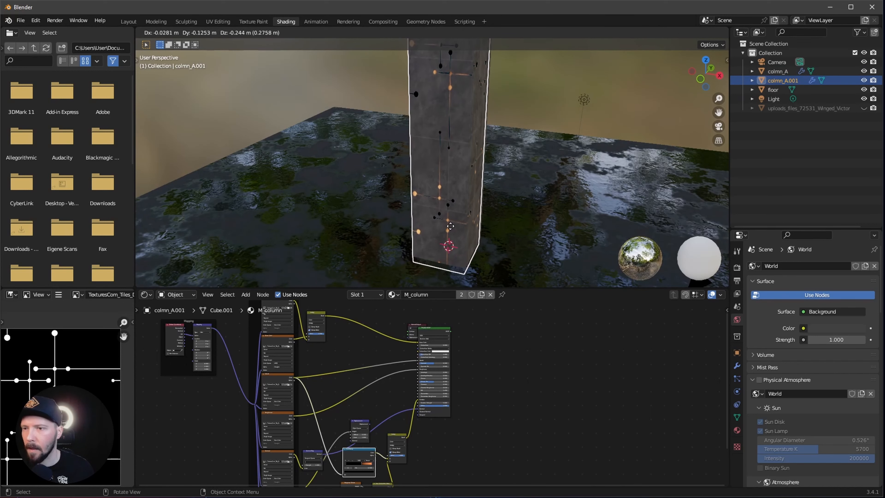
{"action": "right_click", "coordinate": [454, 222]}
{"action": "double_click", "coordinate": [784, 80]}
{"action": "type", "text": "colmn_B"}
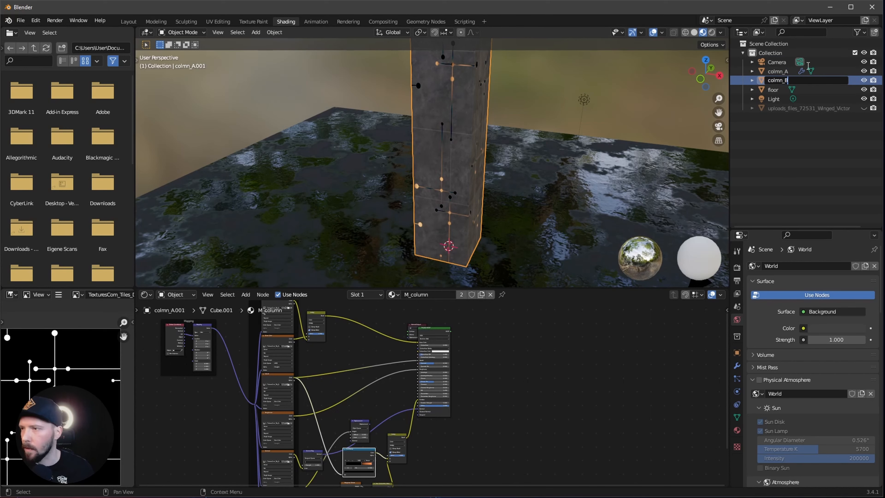
{"action": "key", "text": "Return"}
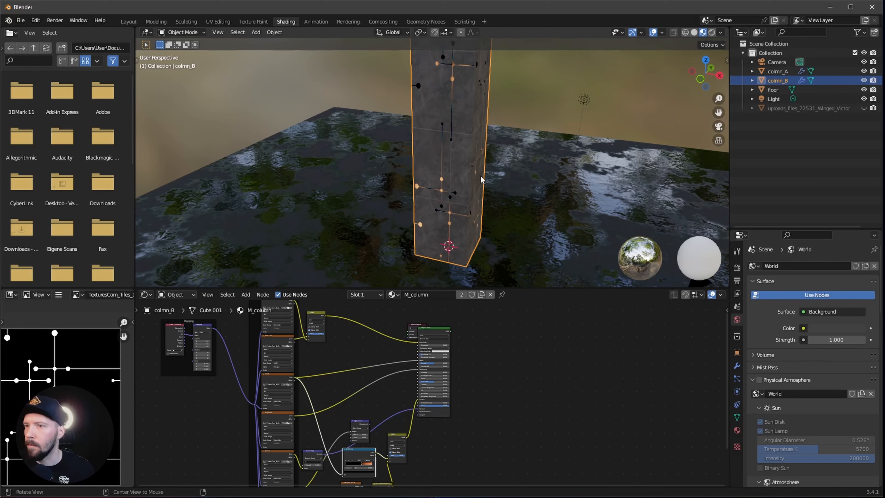
Hide colmn_A in the viewport
{"action": "middle_click_drag", "start_coordinate": [493, 174], "coordinate": [499, 191]}
{"action": "left_click", "coordinate": [778, 71]}
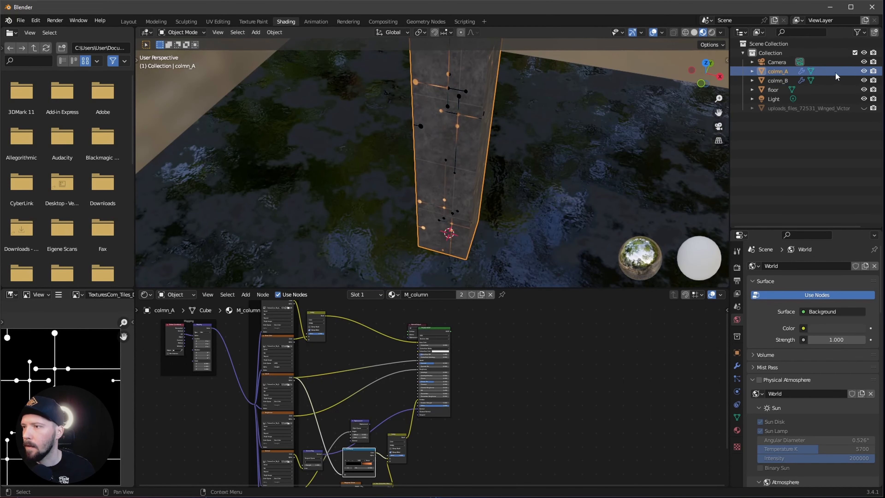
{"action": "left_click", "coordinate": [865, 71]}
Set colmn_B's Z rotation to 90°
{"action": "left_click", "coordinate": [778, 80]}
{"action": "key", "text": "n"}
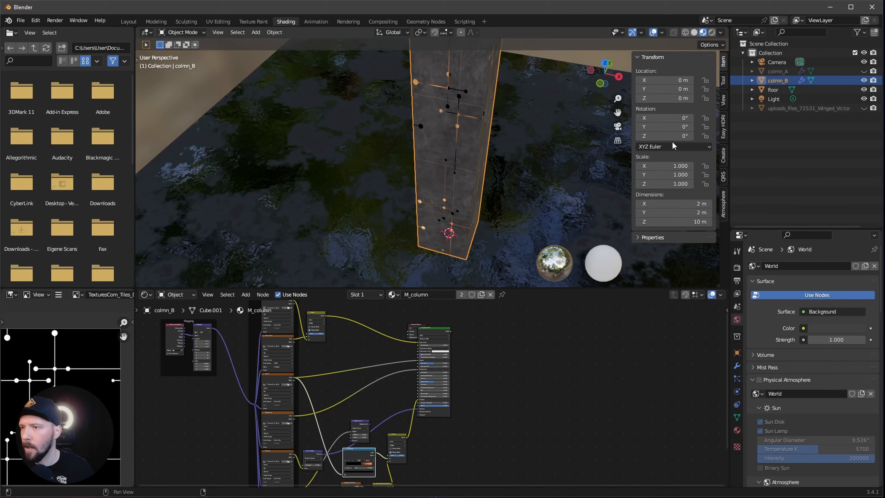
{"action": "left_click", "coordinate": [673, 136]}
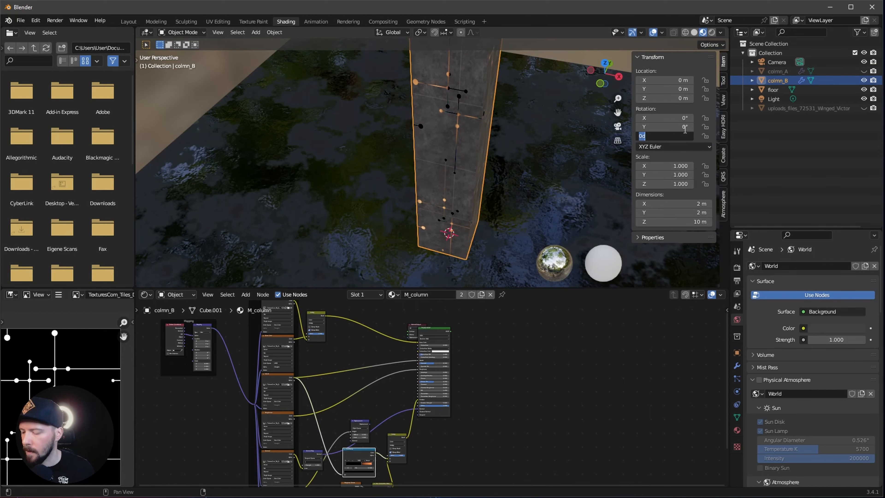
{"action": "type", "text": "90"}
{"action": "key", "text": "Return"}
{"action": "middle_click_drag", "start_coordinate": [540, 157], "coordinate": [484, 184]}
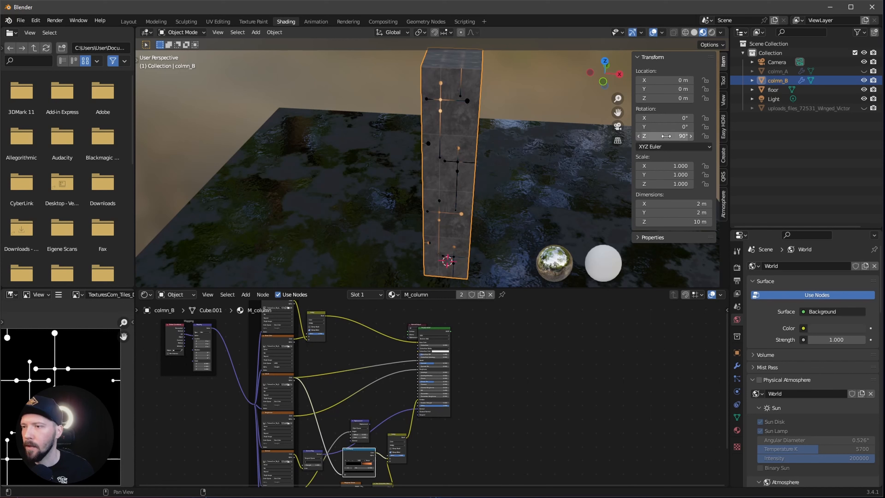
Apply all transforms to colmn_B
{"action": "left_click", "coordinate": [274, 32]}
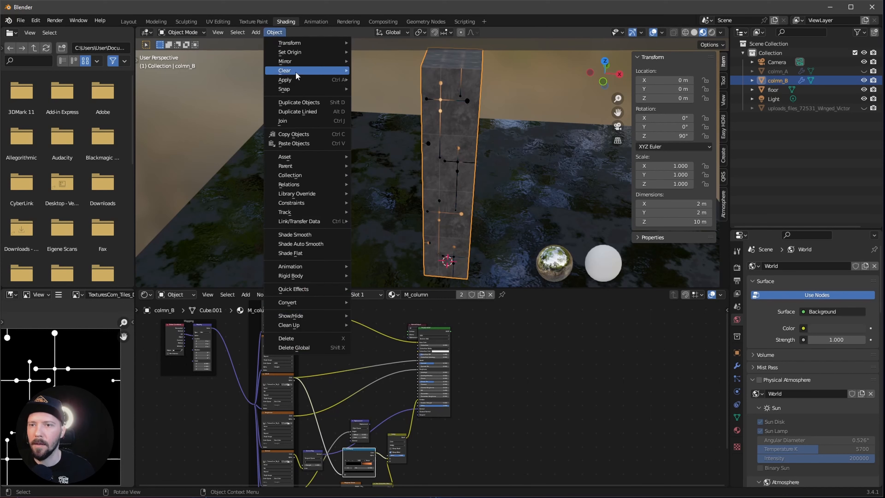
{"action": "mouse_move", "coordinate": [297, 82]}
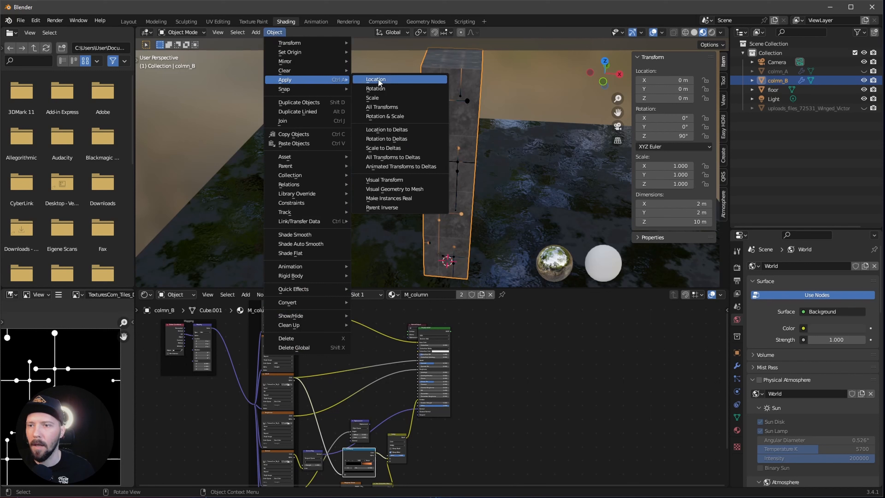
{"action": "left_click", "coordinate": [400, 110]}
{"action": "left_click_drag", "start_coordinate": [463, 188], "coordinate": [461, 173], "text": "alt"}
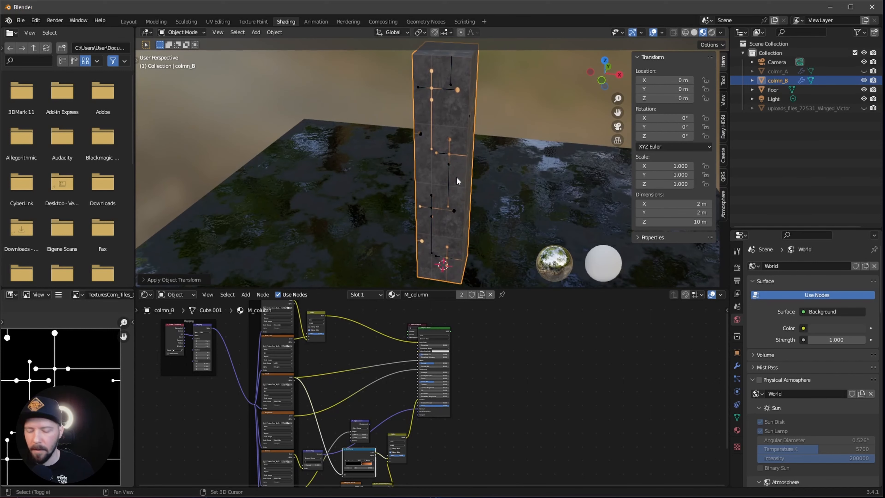
Duplicate colmn_B in place and hide the original in the viewport
{"action": "key", "text": "shift+d"}
{"action": "right_click", "coordinate": [455, 181]}
{"action": "left_click", "coordinate": [789, 90]}
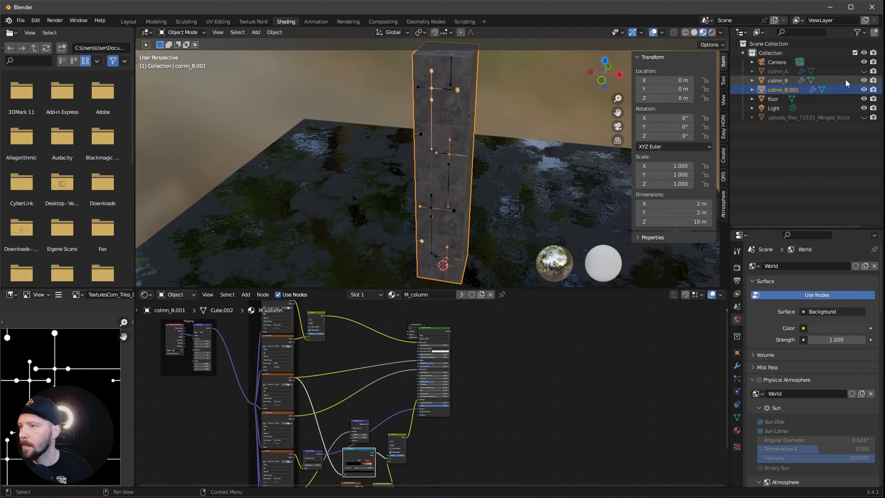
{"action": "left_click", "coordinate": [865, 80]}
Rename the duplicated column colmn_C
{"action": "double_click", "coordinate": [788, 90]}
{"action": "left_click_drag", "start_coordinate": [789, 90], "coordinate": [813, 86]}
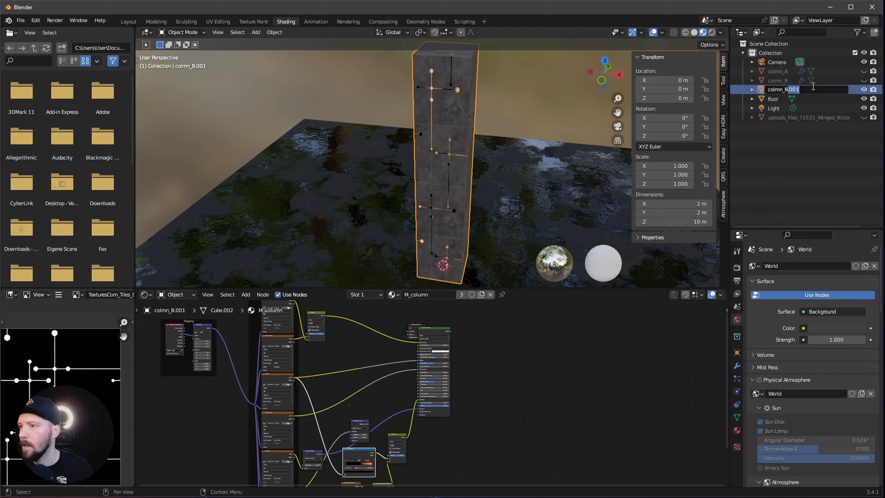
{"action": "type", "text": "C"}
{"action": "key", "text": "Return"}
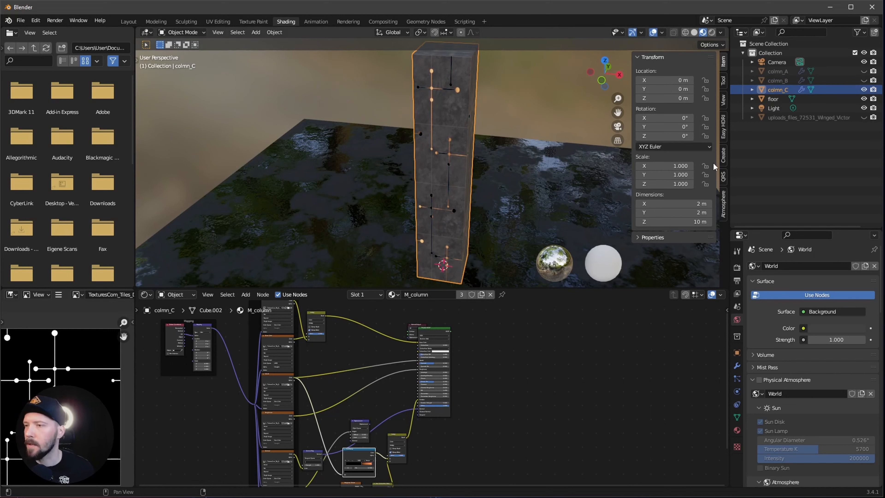
Set colmn_C's Z rotation to 90° and apply all its transforms
{"action": "left_click", "coordinate": [673, 136]}
{"action": "type", "text": "90"}
{"action": "key", "text": "Return"}
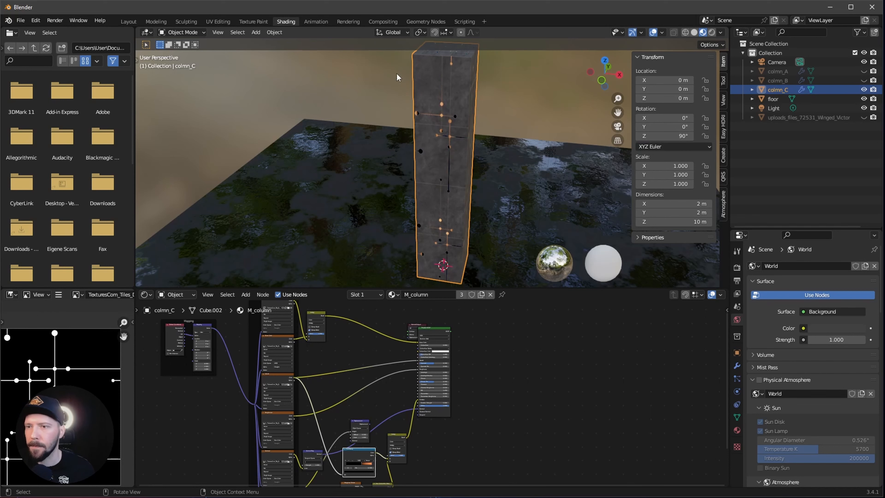
{"action": "left_click", "coordinate": [277, 32]}
{"action": "mouse_move", "coordinate": [298, 83]}
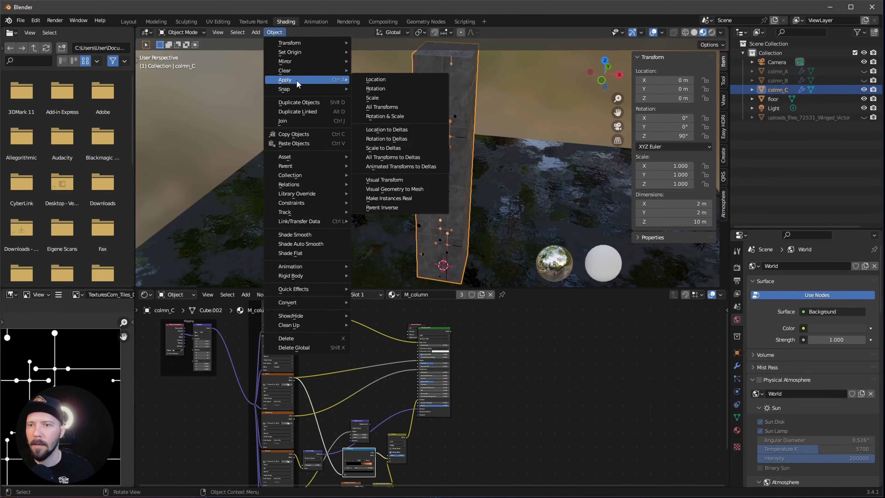
{"action": "left_click", "coordinate": [410, 109]}
{"action": "middle_click_drag", "start_coordinate": [497, 143], "coordinate": [456, 143]}
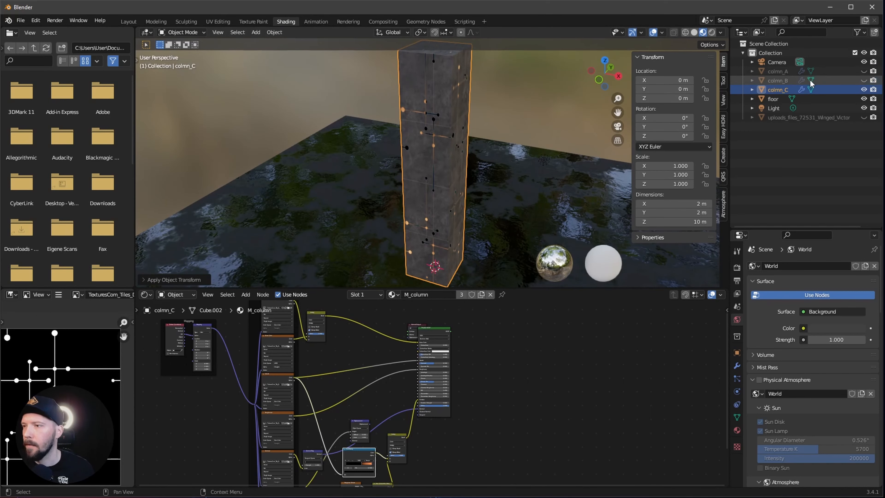
Make colmn_A, colmn_B and colmn_C all visible in the viewport
{"action": "left_click", "coordinate": [865, 89]}
{"action": "left_click", "coordinate": [864, 81]}
{"action": "left_click", "coordinate": [865, 80]}
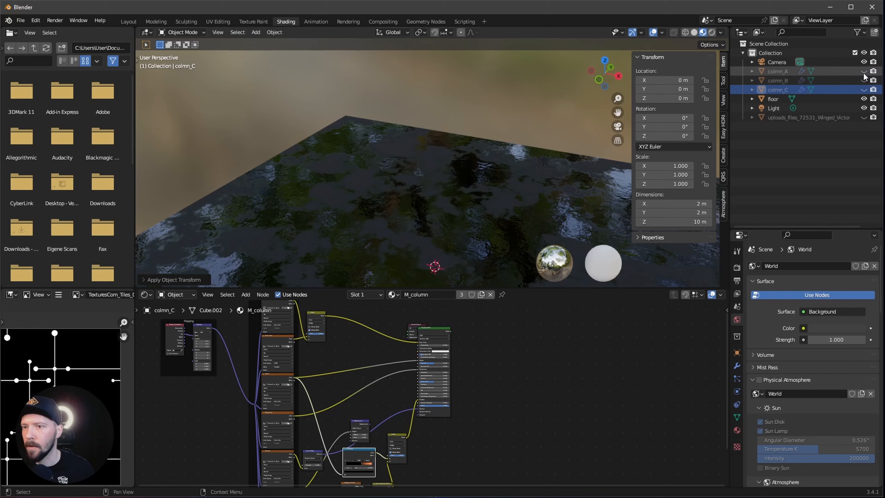
{"action": "left_click", "coordinate": [864, 71]}
{"action": "left_click", "coordinate": [864, 80]}
{"action": "left_click", "coordinate": [864, 90]}
Move the three columns into a new collection named _column and exclude that collection from the view layer
{"action": "left_click", "coordinate": [778, 71]}
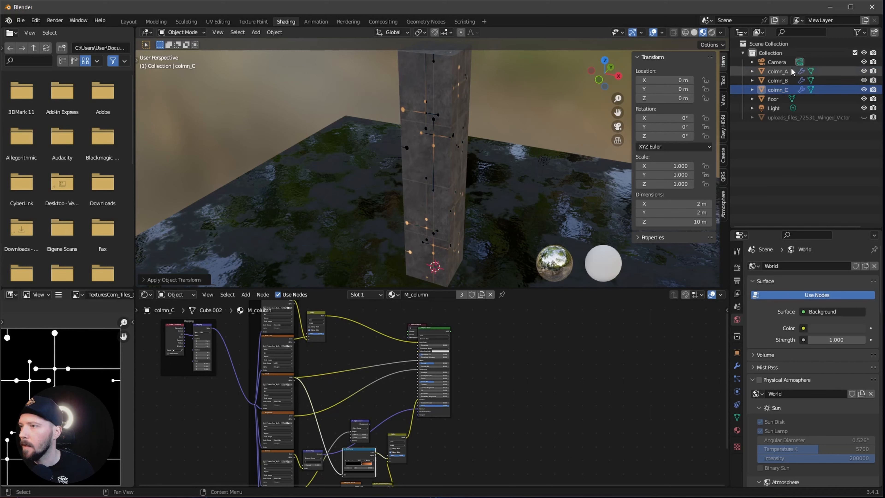
{"action": "left_click", "coordinate": [785, 90], "text": "shift"}
{"action": "key", "text": "m"}
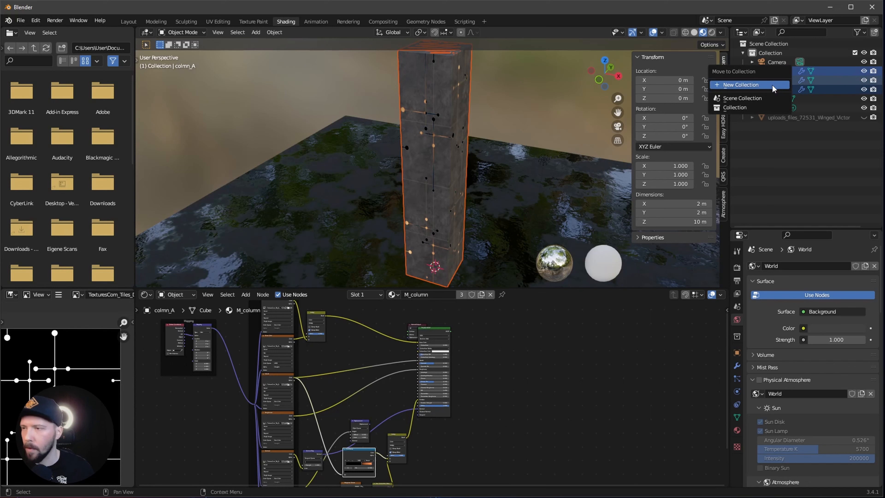
{"action": "left_click", "coordinate": [773, 87]}
{"action": "key", "text": "BackSpace"}
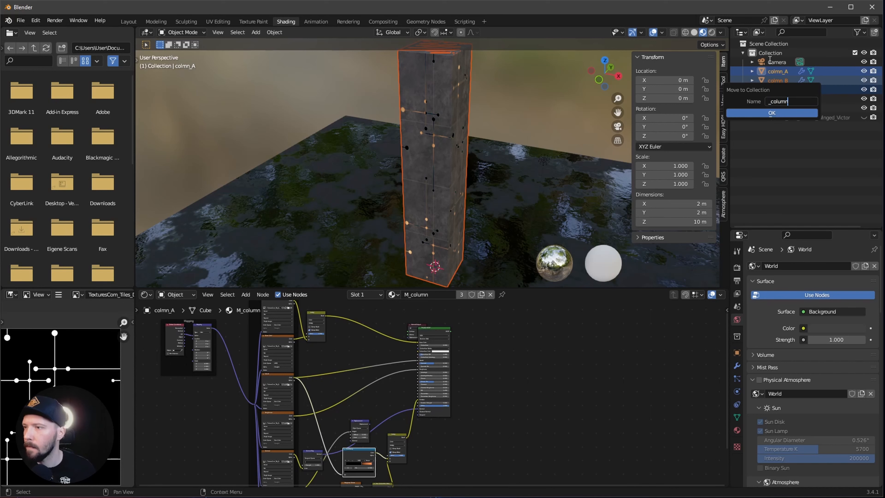
{"action": "type", "text": "_column"}
{"action": "key", "text": "Return"}
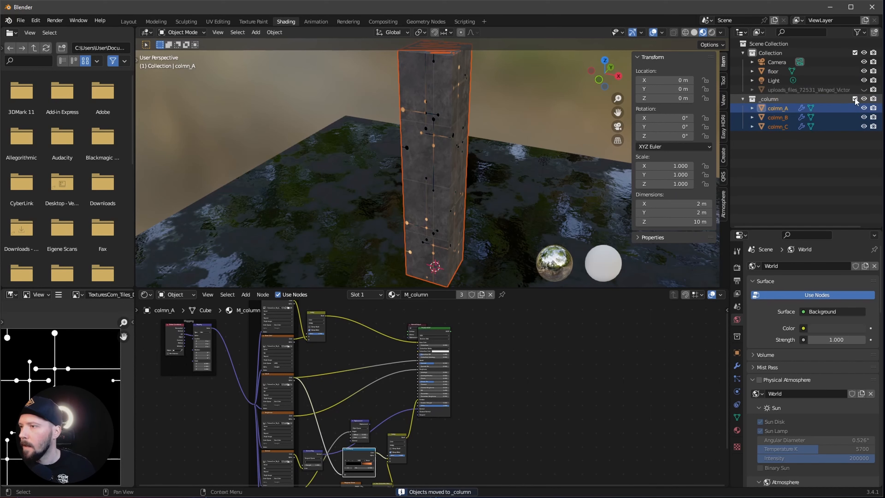
{"action": "left_click", "coordinate": [854, 99]}
Switch to the Geometry Nodes workspace and add a plane mesh to the scene
{"action": "scroll", "coordinate": [489, 206], "scroll_direction": "down", "scroll_amount": 4}
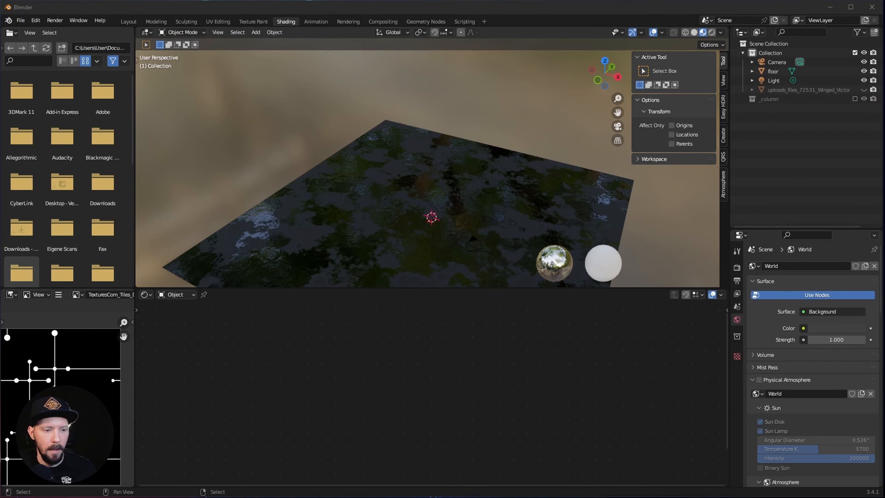
{"action": "middle_click_drag", "start_coordinate": [462, 236], "coordinate": [473, 206]}
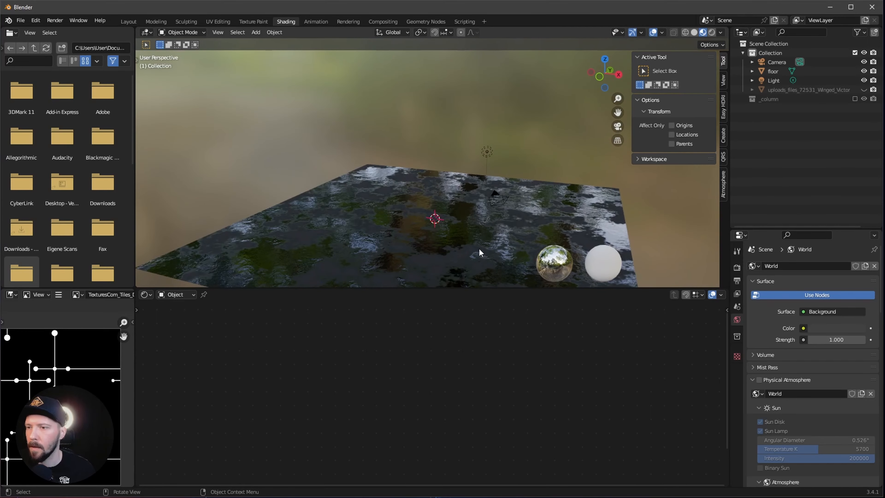
{"action": "left_click", "coordinate": [436, 18]}
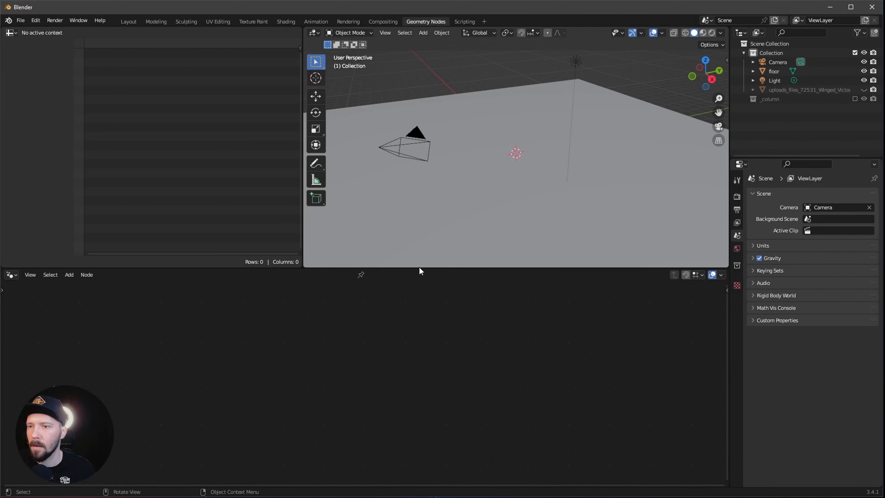
{"action": "key", "text": "shift+a"}
{"action": "mouse_move", "coordinate": [498, 202]}
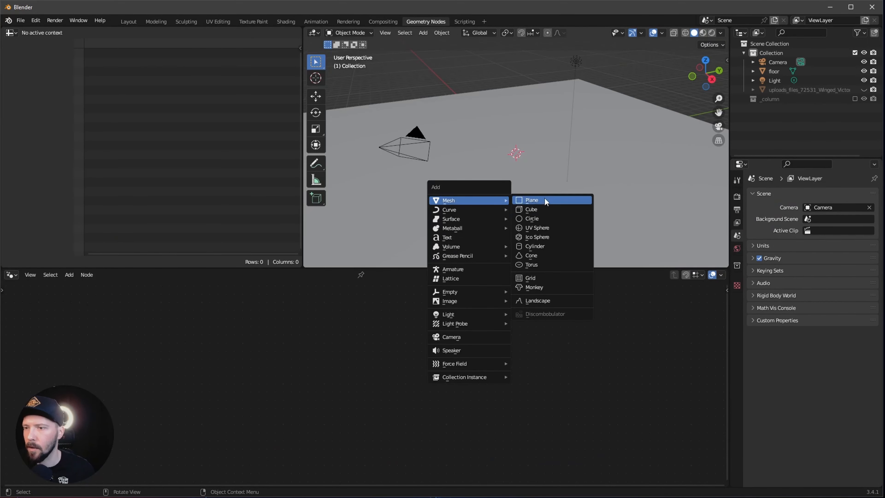
{"action": "left_click", "coordinate": [546, 200]}
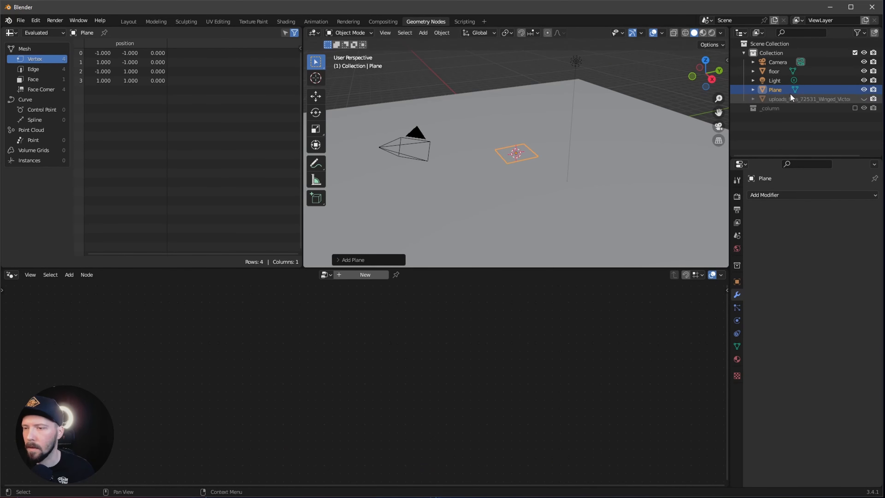
Rename the new plane gn_columns
{"action": "double_click", "coordinate": [774, 89]}
{"action": "type", "text": "gn"}
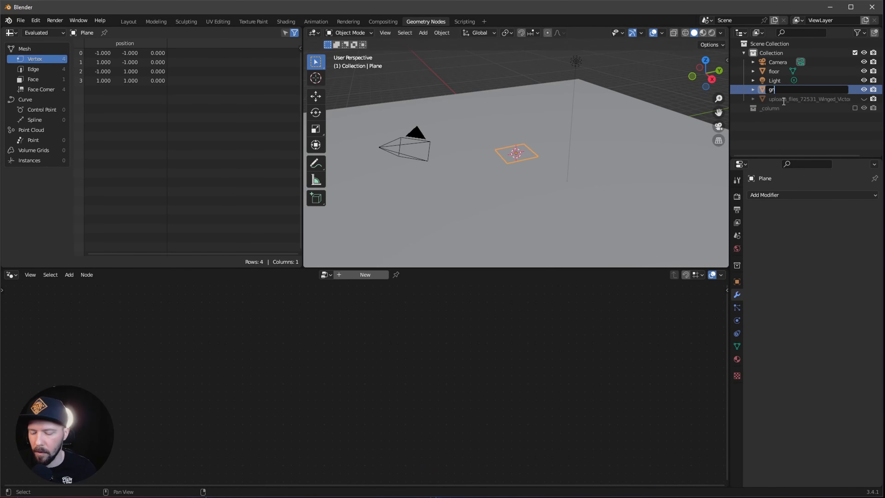
{"action": "type", "text": "_columns"}
{"action": "key", "text": "Return"}
Create a new geometry node tree on gn_columns and disconnect the Group Input from the Group Output, spacing the nodes apart
{"action": "left_click_drag", "start_coordinate": [370, 267], "coordinate": [370, 268]}
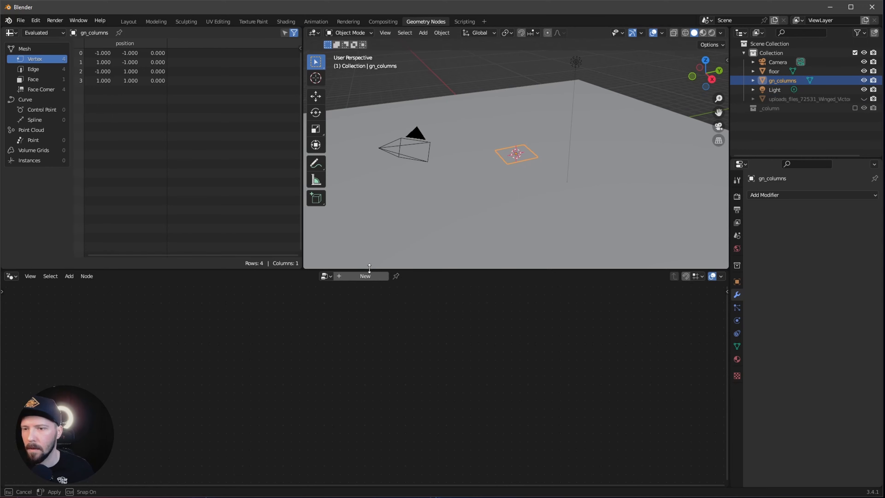
{"action": "left_click", "coordinate": [369, 275]}
{"action": "middle_click_drag", "start_coordinate": [324, 359], "coordinate": [349, 345]}
{"action": "right_click_drag", "start_coordinate": [331, 351], "coordinate": [341, 403], "text": "shift"}
{"action": "left_click_drag", "start_coordinate": [343, 406], "coordinate": [314, 346]}
{"action": "key", "text": "x"}
{"action": "left_click_drag", "start_coordinate": [286, 389], "coordinate": [172, 382]}
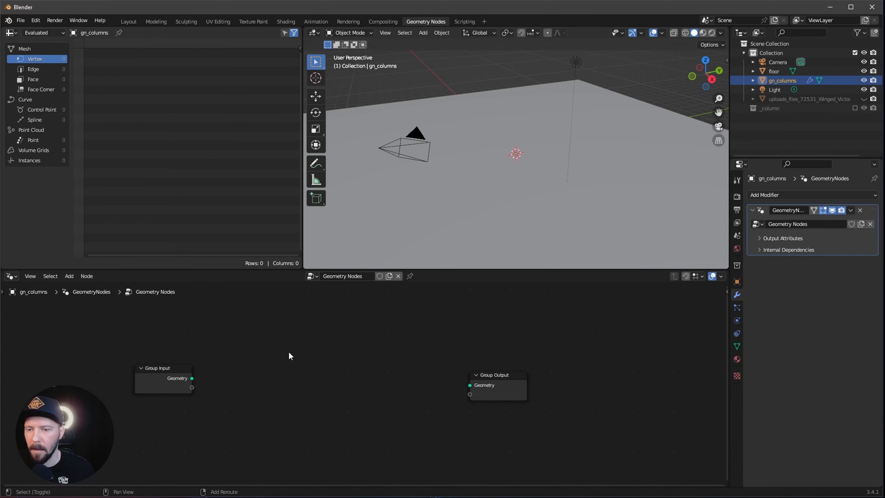
Add a Grid node between the Group Input and Group Output nodes
{"action": "key", "text": "shift+a"}
{"action": "left_click", "coordinate": [267, 255]}
{"action": "type", "text": "g"}
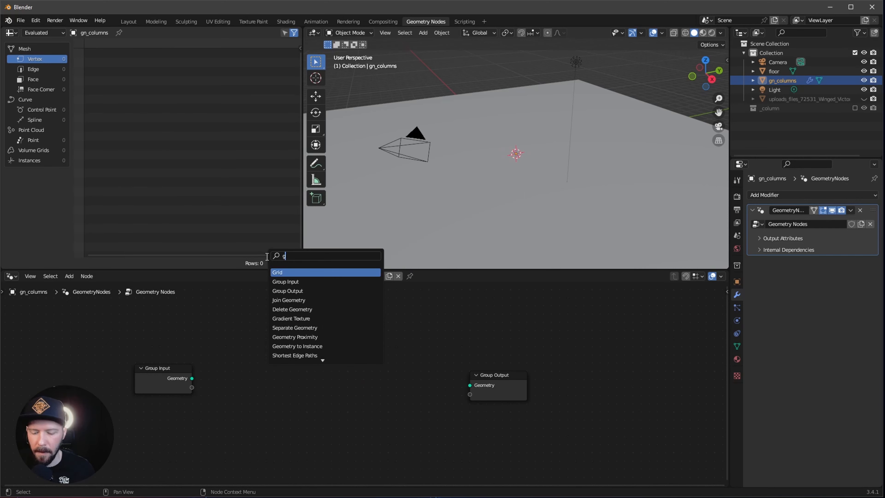
{"action": "type", "text": "rid"}
{"action": "key", "text": "Return"}
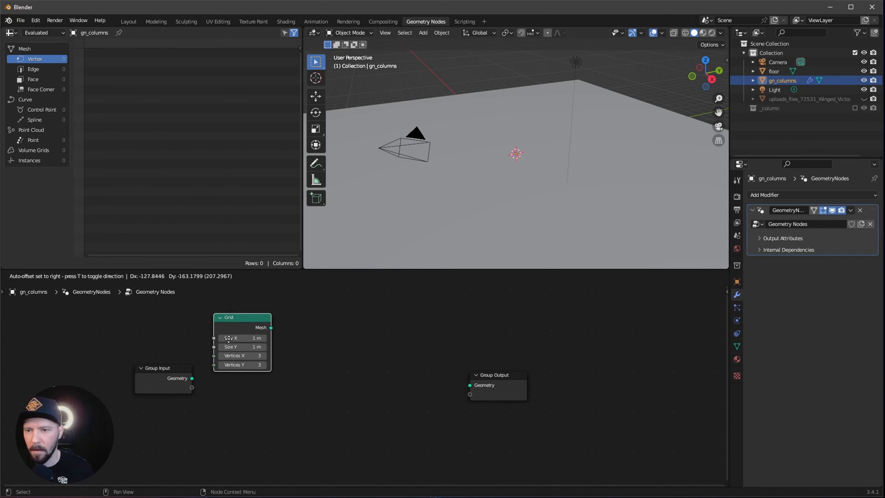
Add an Instance on Points node beside the Grid node
{"action": "key", "text": "shift+a"}
{"action": "left_click", "coordinate": [341, 278]}
{"action": "type", "text": "inb"}
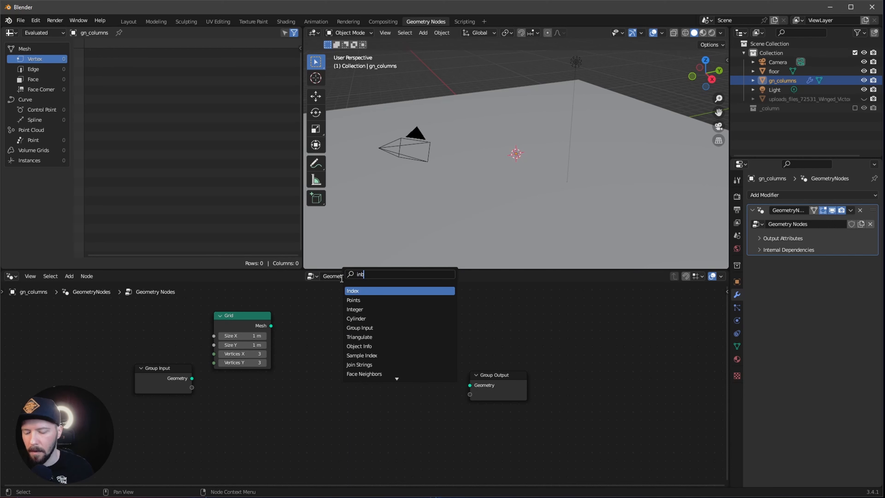
{"action": "type", "text": "ins"}
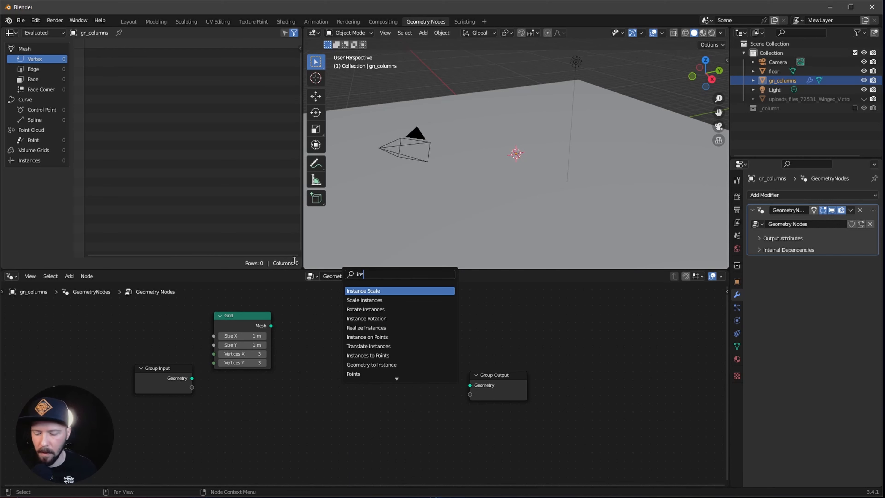
{"action": "type", "text": "tance o"}
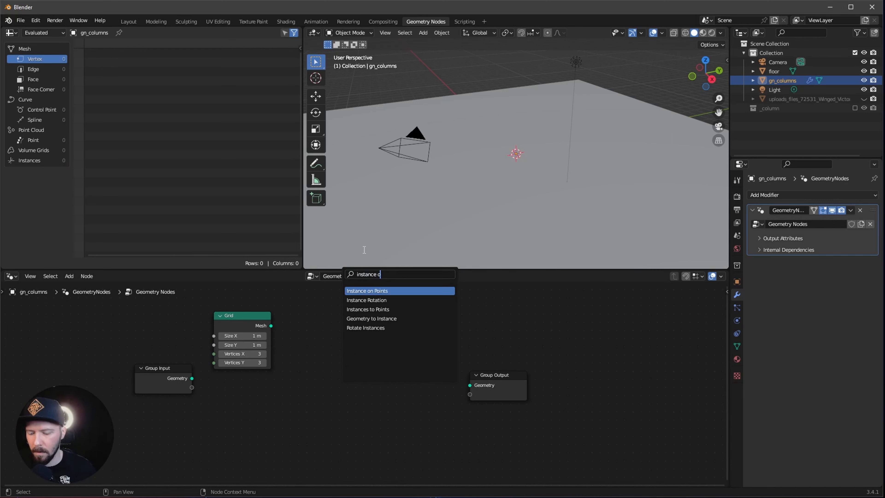
{"action": "left_click", "coordinate": [389, 290]}
{"action": "left_click", "coordinate": [380, 328]}
Bring the _column collection into the node tree as a Collection Info node below the Grid node
{"action": "middle_click_drag", "start_coordinate": [263, 406], "coordinate": [279, 369]}
{"action": "key", "text": "shift+a"}
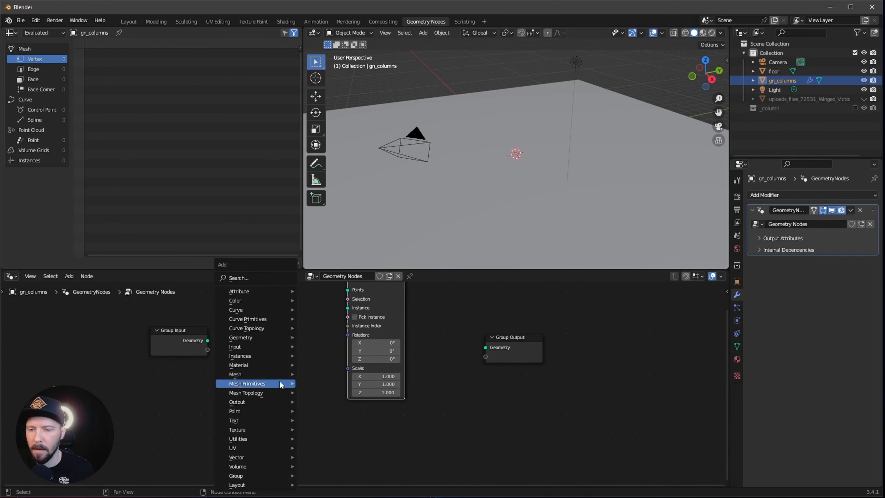
{"action": "mouse_move", "coordinate": [269, 298]}
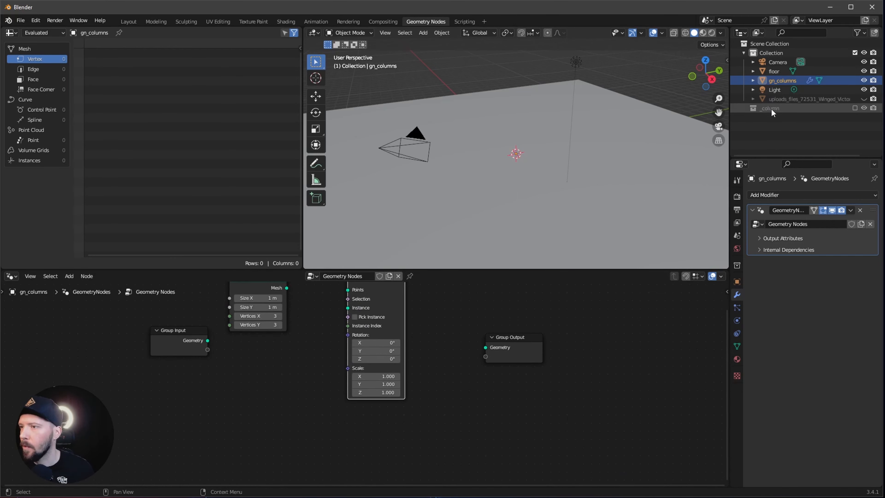
{"action": "left_click_drag", "start_coordinate": [768, 109], "coordinate": [233, 398]}
{"action": "middle_click_drag", "start_coordinate": [304, 349], "coordinate": [262, 402]}
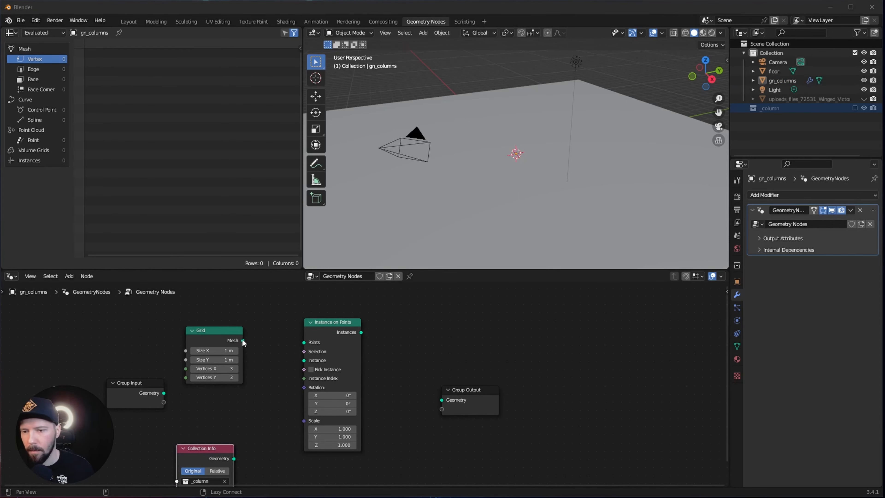
Connect the Grid mesh to Points, the Collection Info geometry to Instance, and the resulting instances to the Group Output
{"action": "right_click_drag", "start_coordinate": [243, 343], "coordinate": [304, 342], "text": "alt"}
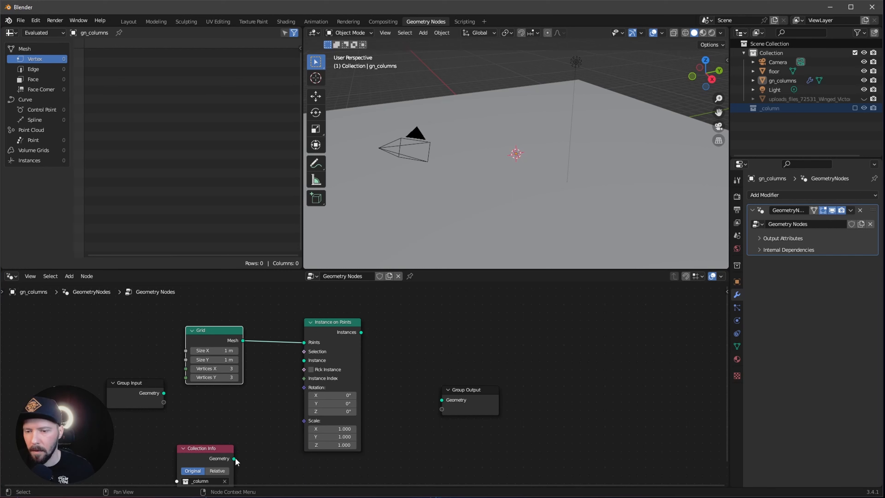
{"action": "left_click_drag", "start_coordinate": [234, 459], "coordinate": [304, 361]}
{"action": "left_click", "coordinate": [363, 334]}
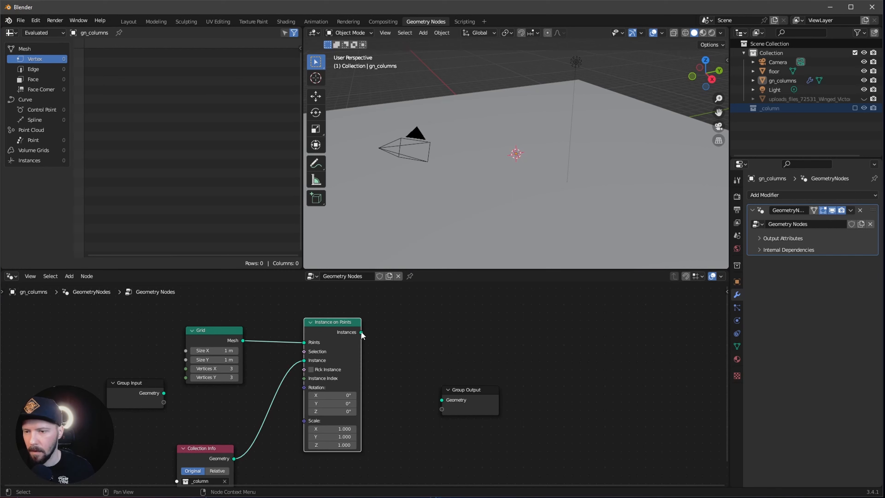
{"action": "left_click_drag", "start_coordinate": [362, 333], "coordinate": [442, 400]}
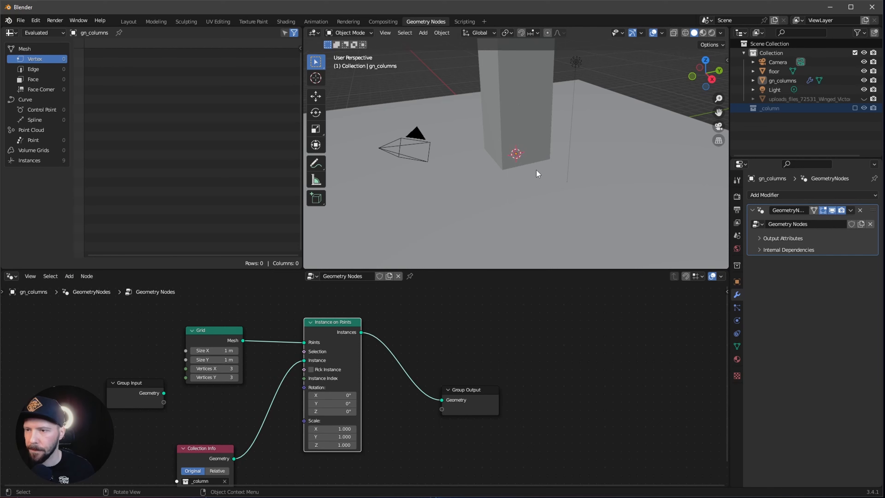
Switch the 3D viewport to Material Preview shading
{"action": "key", "text": "z"}
{"action": "left_click", "coordinate": [539, 227]}
Set the Grid node's size to 19.4 m in X and 16.6 m in Y, with 4 vertices in X
{"action": "scroll", "coordinate": [197, 306], "scroll_direction": "up", "scroll_amount": 1}
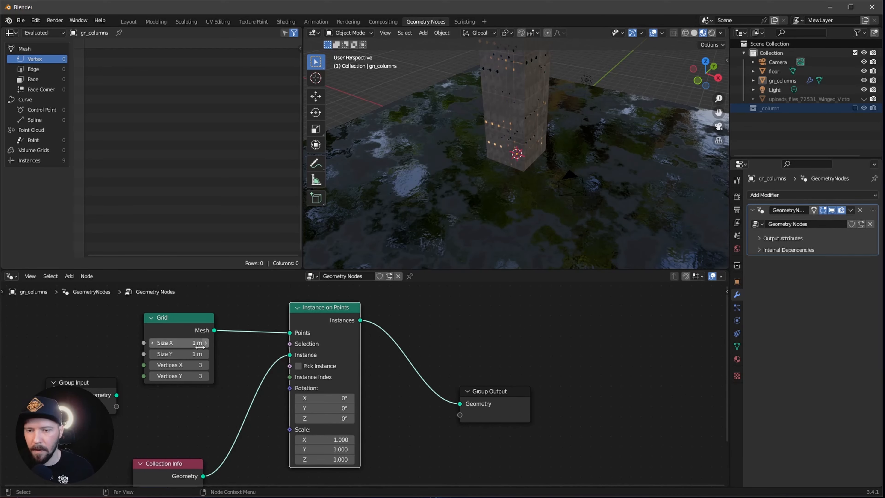
{"action": "left_click", "coordinate": [195, 342]}
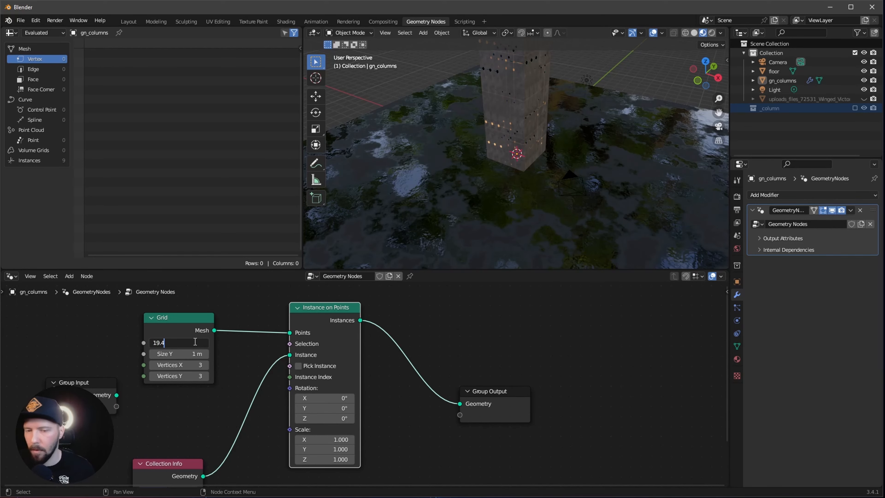
{"action": "type", "text": "19.4"}
{"action": "key", "text": "Tab"}
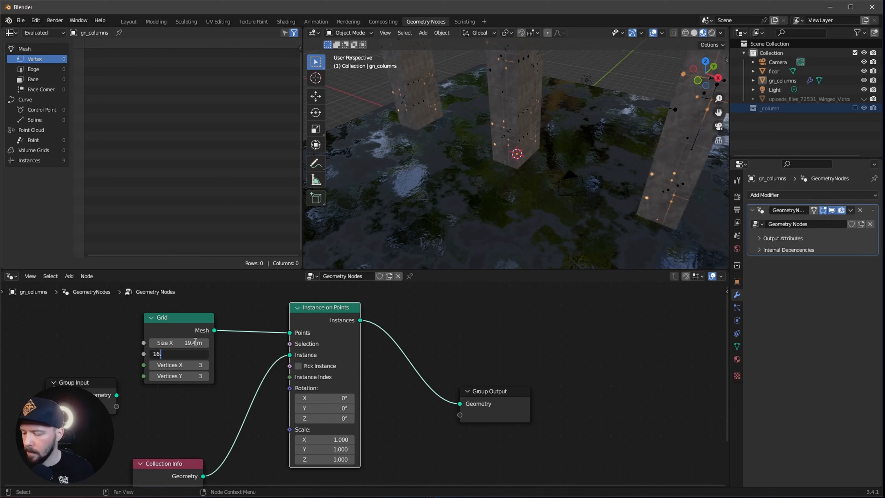
{"action": "type", "text": "16.6"}
{"action": "key", "text": "Tab"}
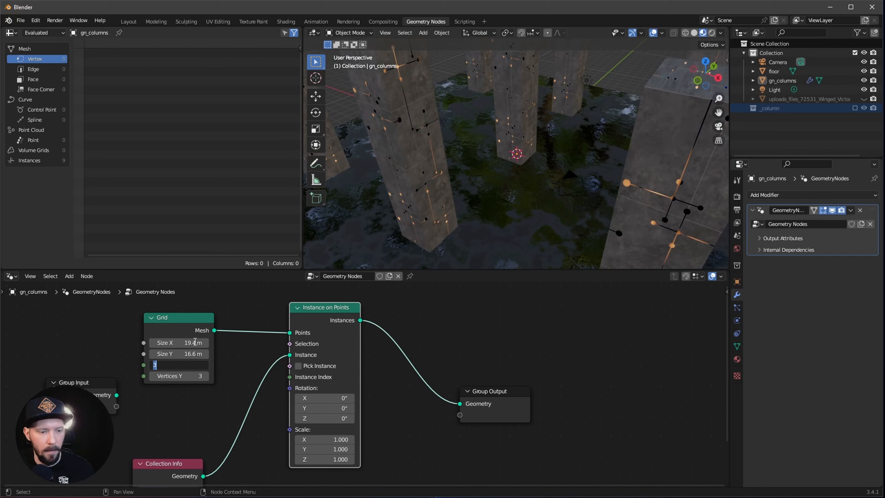
{"action": "type", "text": "4"}
{"action": "key", "text": "Tab"}
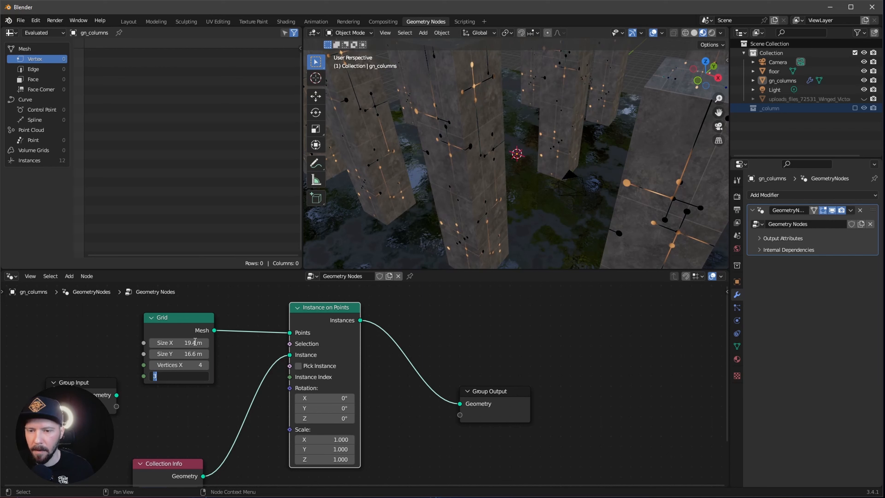
{"action": "key", "text": "Return"}
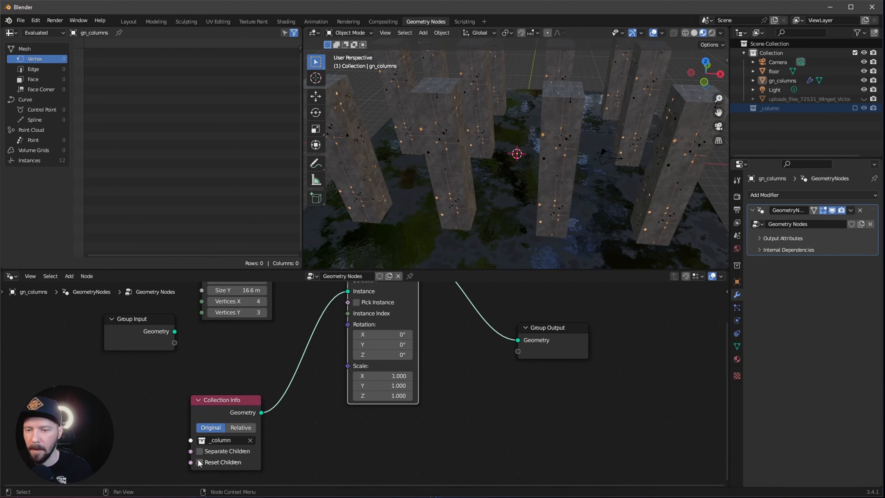
Enable Separate Children on the Collection Info node and Pick Instance on the Instance on Points node
{"action": "middle_click_drag", "start_coordinate": [355, 309], "coordinate": [350, 367]}
{"action": "left_click", "coordinate": [353, 361]}
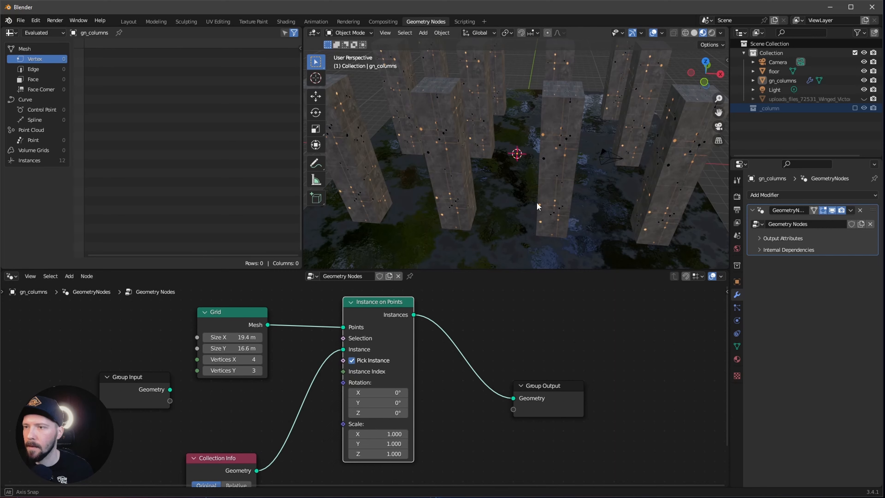
{"action": "middle_click_drag", "start_coordinate": [536, 202], "coordinate": [487, 204]}
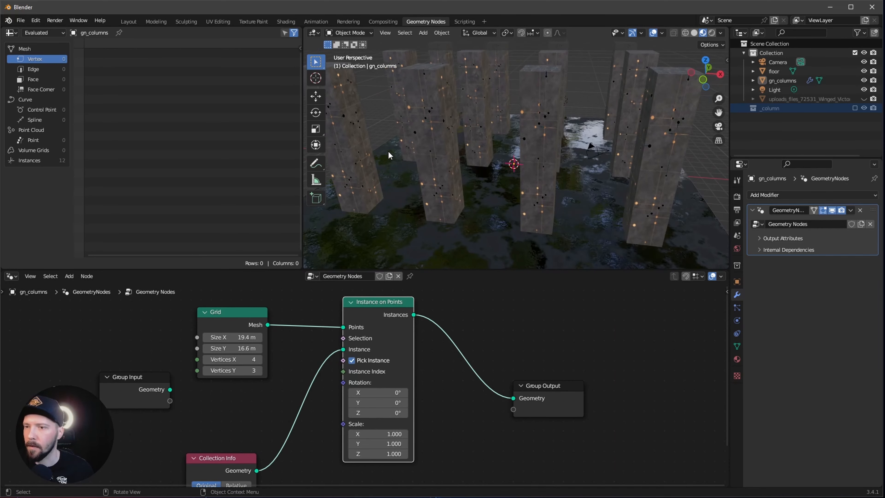
{"action": "middle_click_drag", "start_coordinate": [329, 462], "coordinate": [336, 419]}
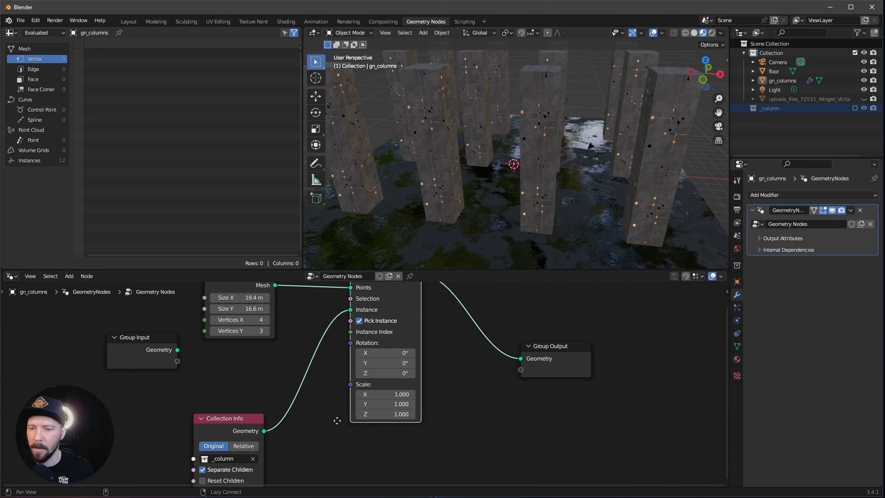
Add a Random Value node beside the Collection Info node and set its data type to Integer
{"action": "key", "text": "shift+a"}
{"action": "left_click", "coordinate": [311, 278]}
{"action": "type", "text": "rand"}
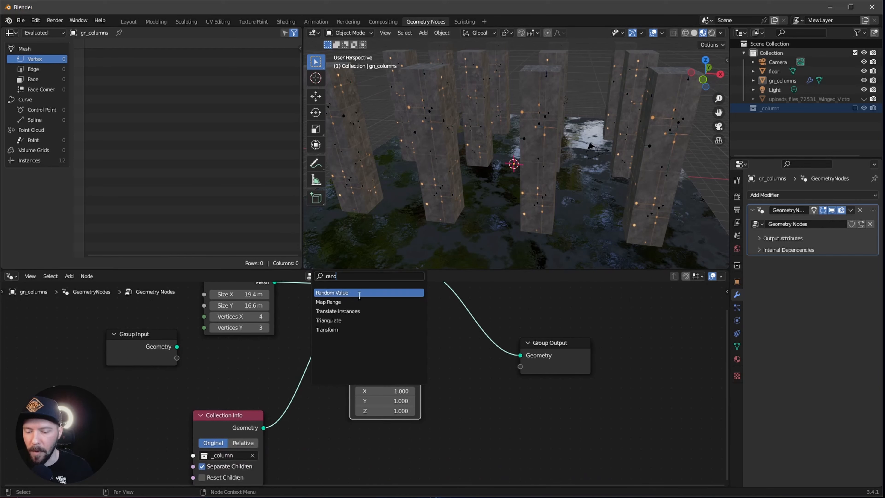
{"action": "left_click", "coordinate": [356, 293]}
{"action": "left_click", "coordinate": [333, 461]}
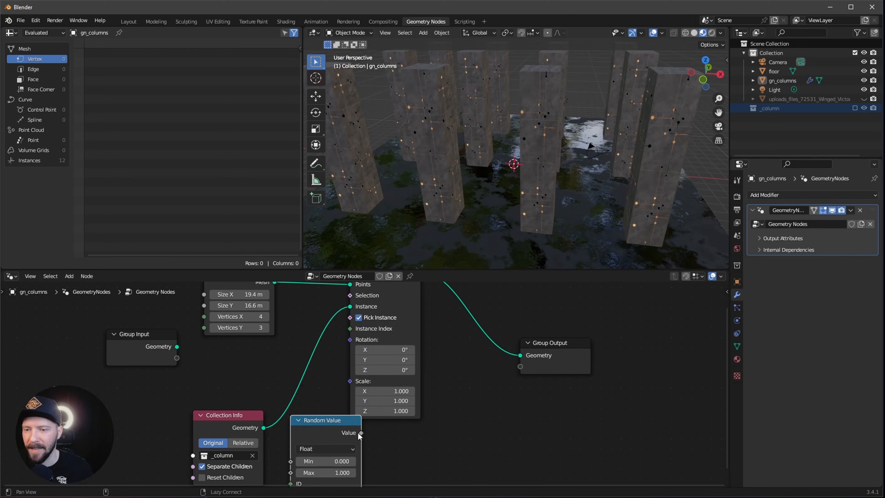
{"action": "middle_click_drag", "start_coordinate": [333, 461], "coordinate": [347, 413]}
{"action": "left_click", "coordinate": [345, 401]}
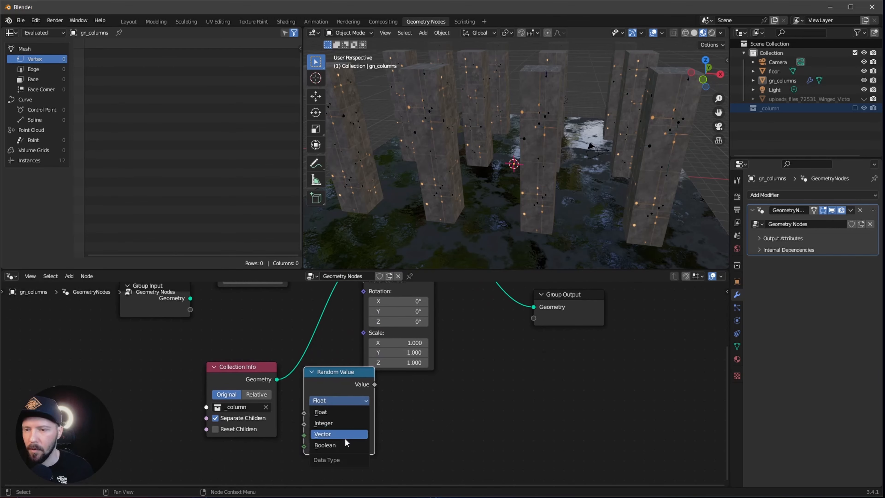
{"action": "left_click", "coordinate": [346, 422]}
Connect the Random Value output to Instance Index and set the node's minimum to 46
{"action": "middle_click_drag", "start_coordinate": [414, 386], "coordinate": [417, 409]}
{"action": "key", "text": "alt+Tab"}
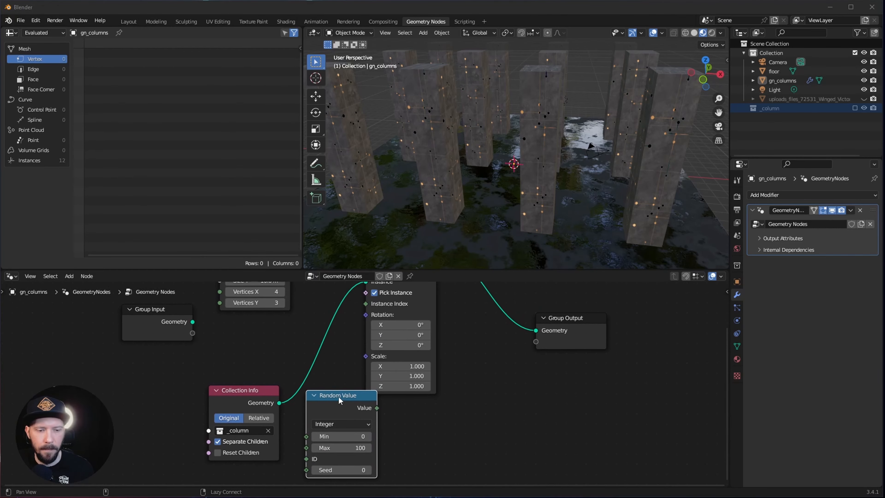
{"action": "left_click_drag", "start_coordinate": [376, 408], "coordinate": [366, 304]}
{"action": "middle_click_drag", "start_coordinate": [376, 446], "coordinate": [383, 387]}
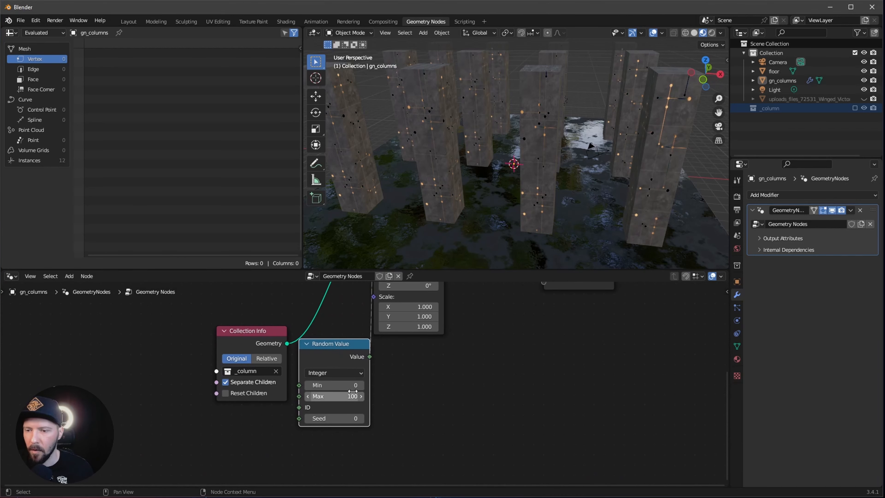
{"action": "double_click", "coordinate": [351, 385]}
{"action": "type", "text": "46"}
{"action": "key", "text": "Return"}
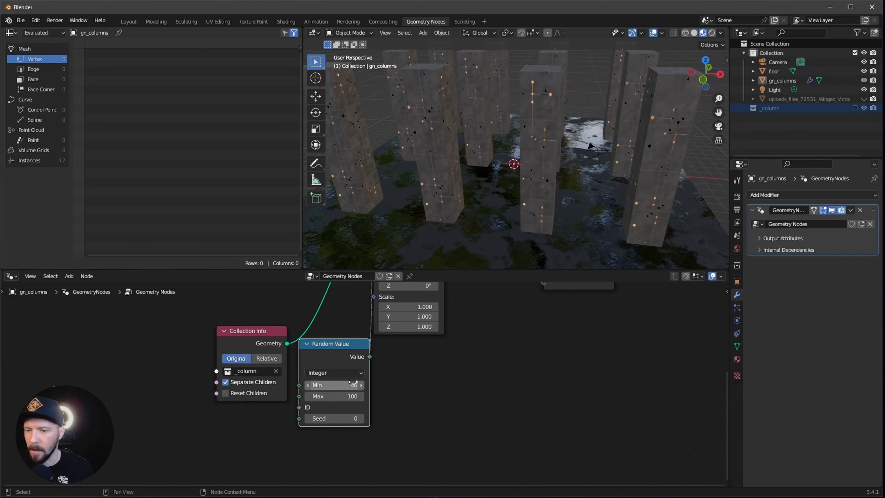
{"action": "mouse_move", "coordinate": [552, 173]}
{"action": "middle_mouse_down"}
{"action": "mouse_move", "coordinate": [435, 153]}
{"action": "mouse_move", "coordinate": [537, 176]}
{"action": "middle_mouse_up"}
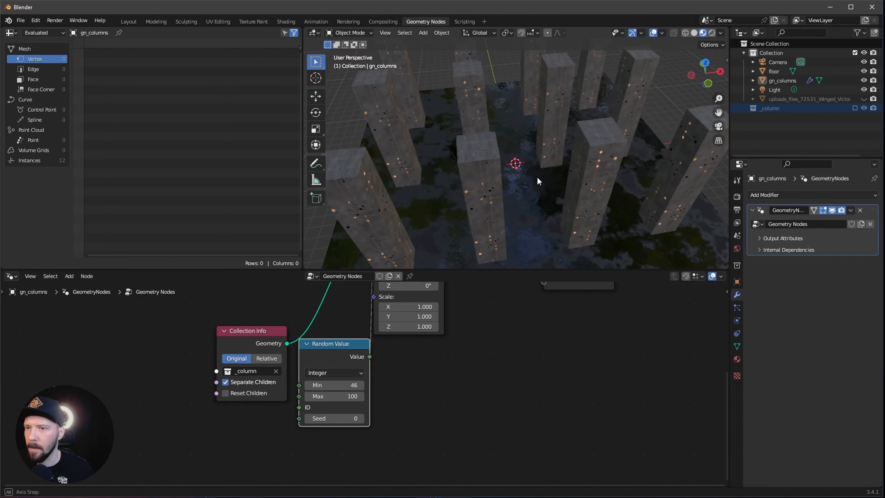
{"action": "middle_click_drag", "start_coordinate": [592, 190], "coordinate": [523, 212]}
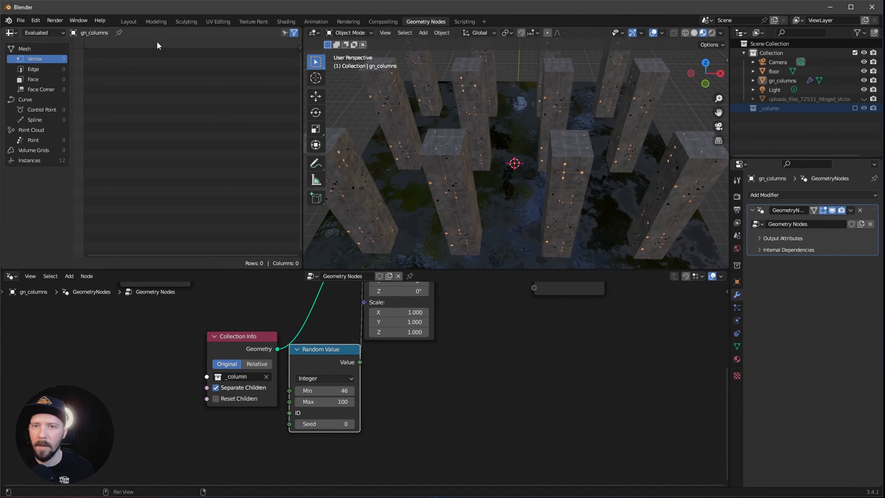
Switch to the Layout workspace and split the 3D viewport into two side-by-side views
{"action": "left_click", "coordinate": [129, 22]}
{"action": "middle_click_drag", "start_coordinate": [453, 194], "coordinate": [441, 263], "text": "ctrl"}
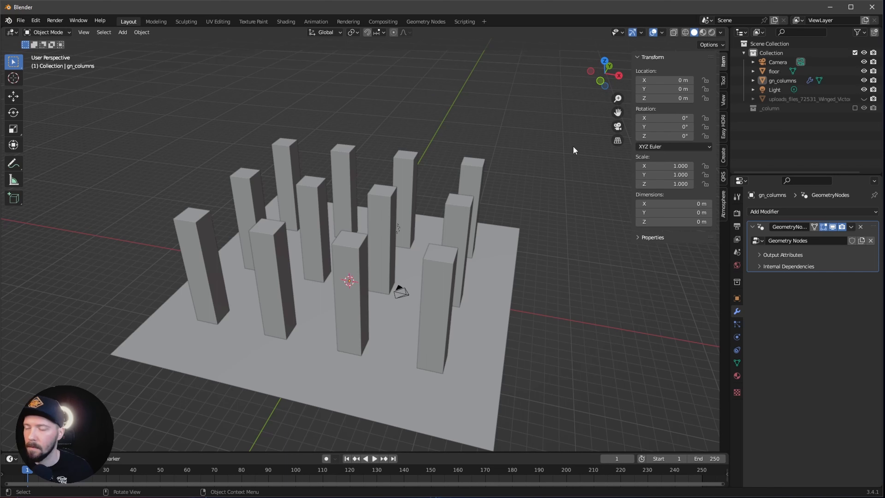
{"action": "left_click_drag", "start_coordinate": [727, 29], "coordinate": [352, 140]}
Set the render engine to Cycles with GPU Compute as device, and show one of the two viewports in Rendered shading
{"action": "left_click", "coordinate": [737, 214]}
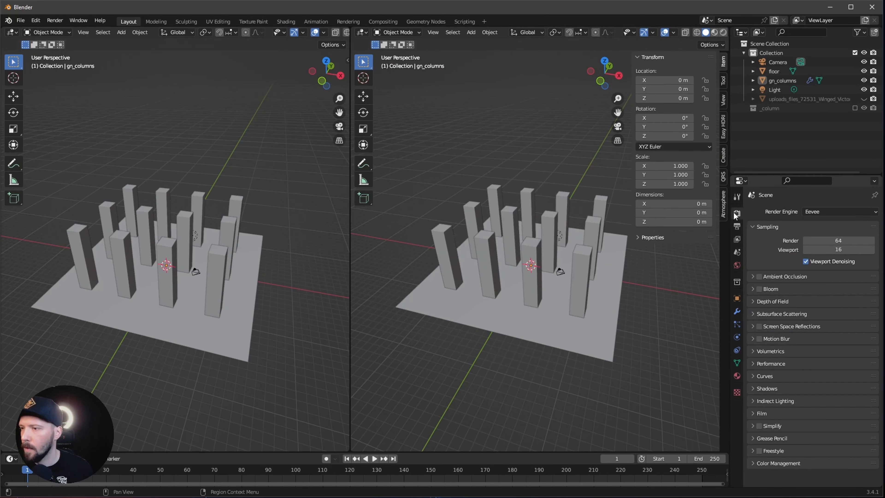
{"action": "left_click", "coordinate": [838, 211]}
{"action": "left_click", "coordinate": [830, 242]}
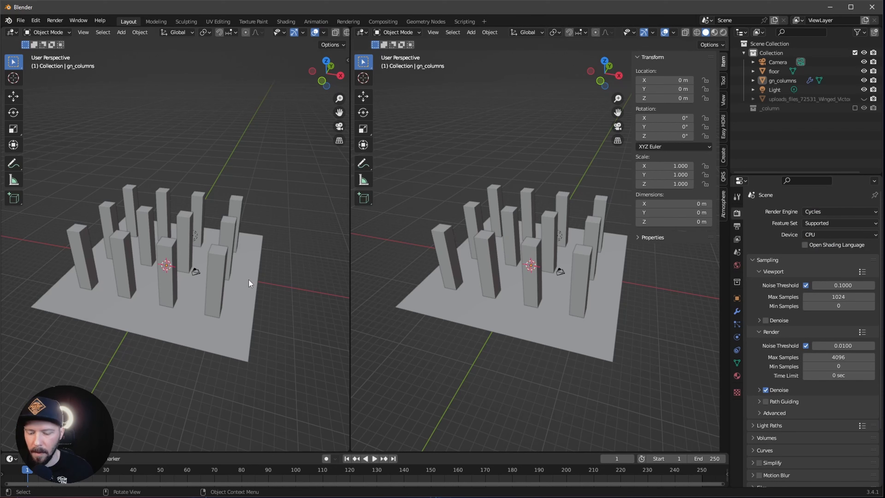
{"action": "key", "text": "z"}
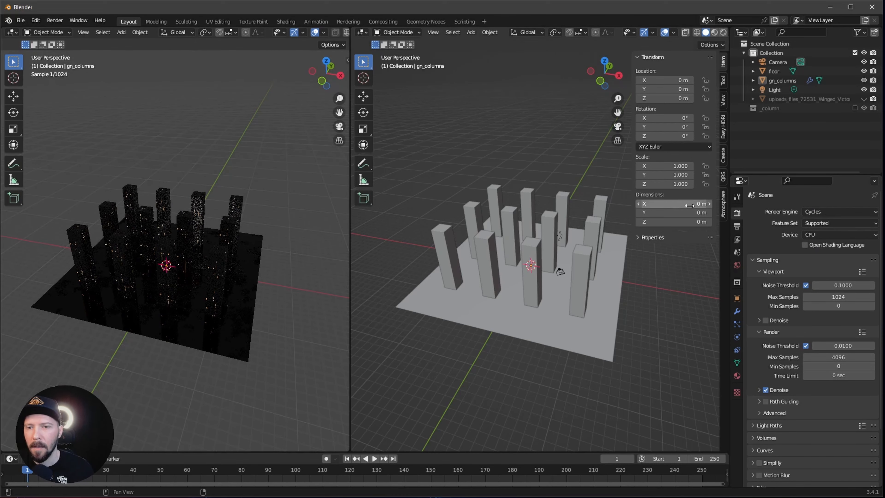
{"action": "left_click", "coordinate": [820, 233]}
{"action": "left_click", "coordinate": [830, 254]}
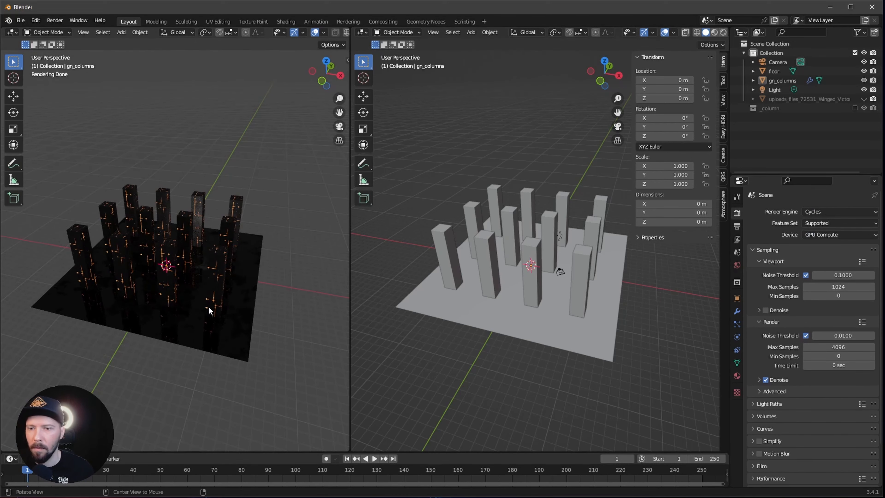
{"action": "mouse_move", "coordinate": [206, 306]}
{"action": "left_mouse_down", "text": "alt"}
{"action": "mouse_move", "coordinate": [199, 299]}
{"action": "mouse_move", "coordinate": [217, 304]}
{"action": "left_mouse_up", "text": "alt"}
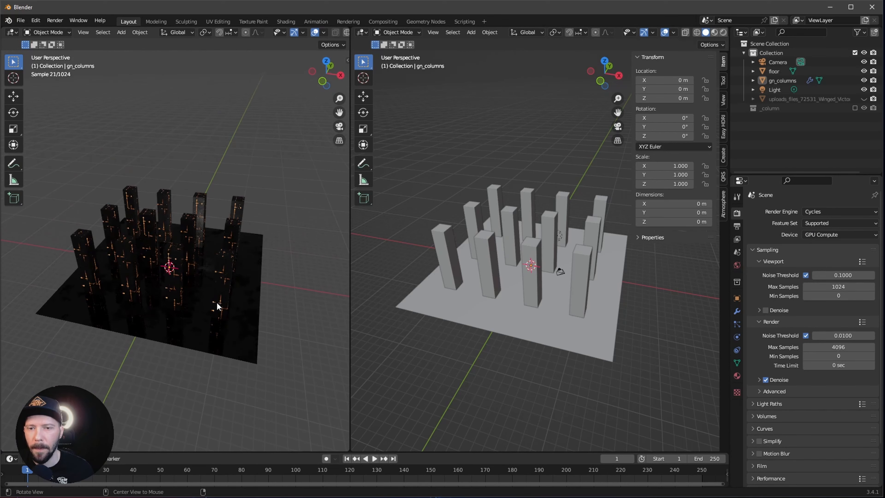
Select the Camera object and look through it in the rendered viewport
{"action": "left_click", "coordinate": [778, 62]}
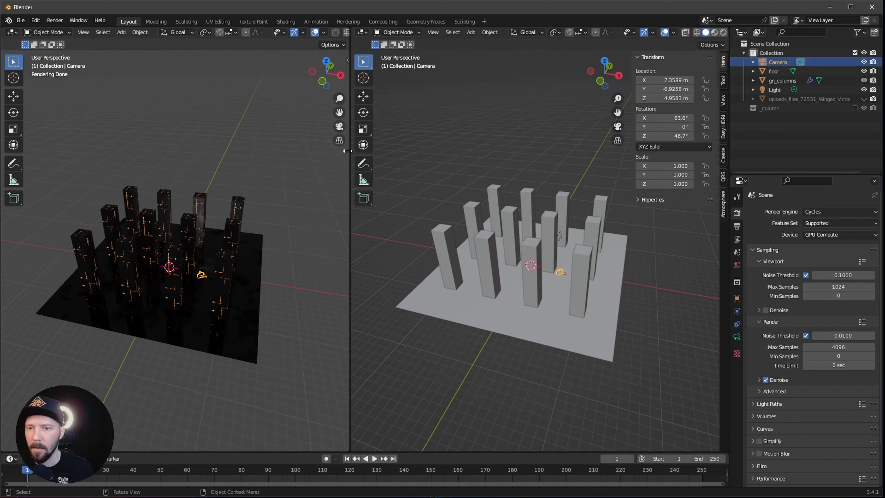
{"action": "double_click", "coordinate": [673, 80]}
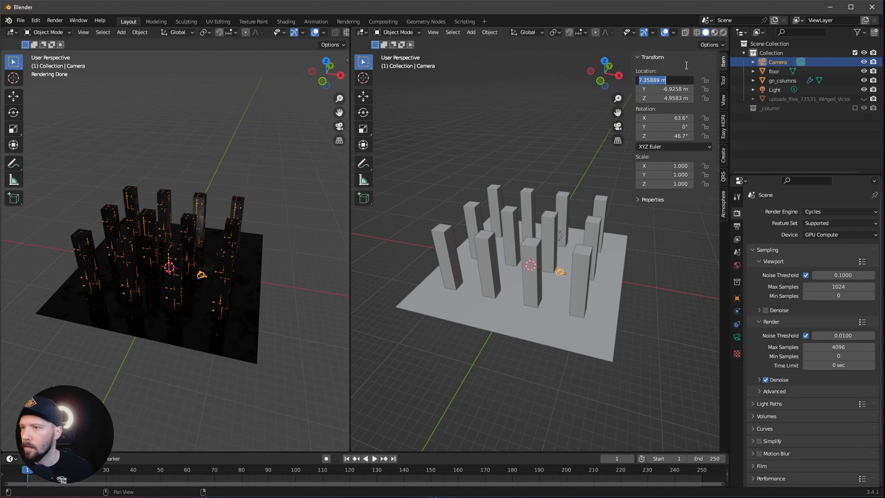
{"action": "key", "text": "Escape"}
{"action": "key", "text": "KP_0"}
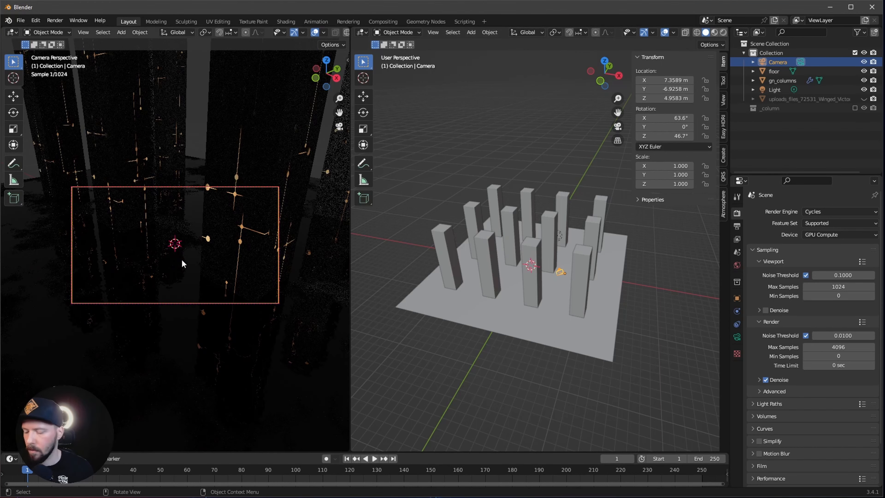
Set the camera's location to X 0 m, Y -12.5 m and Z 0.8 m
{"action": "left_click", "coordinate": [673, 79]}
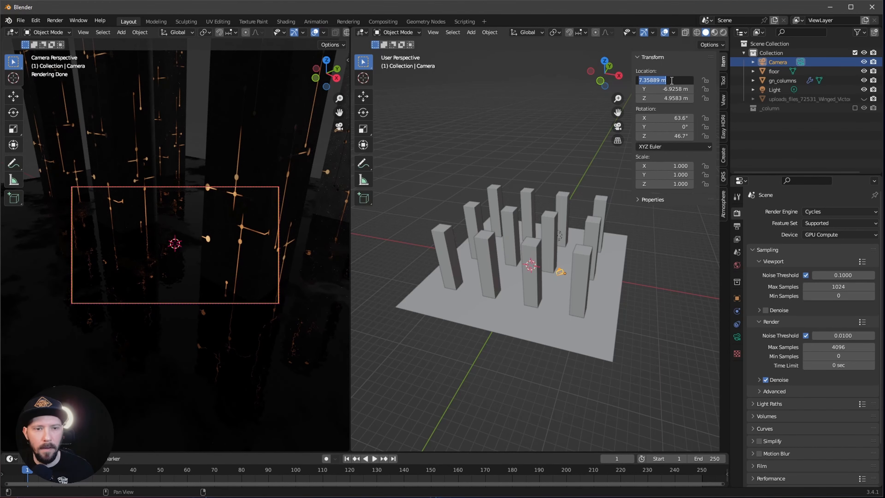
{"action": "type", "text": "0"}
{"action": "key", "text": "Tab"}
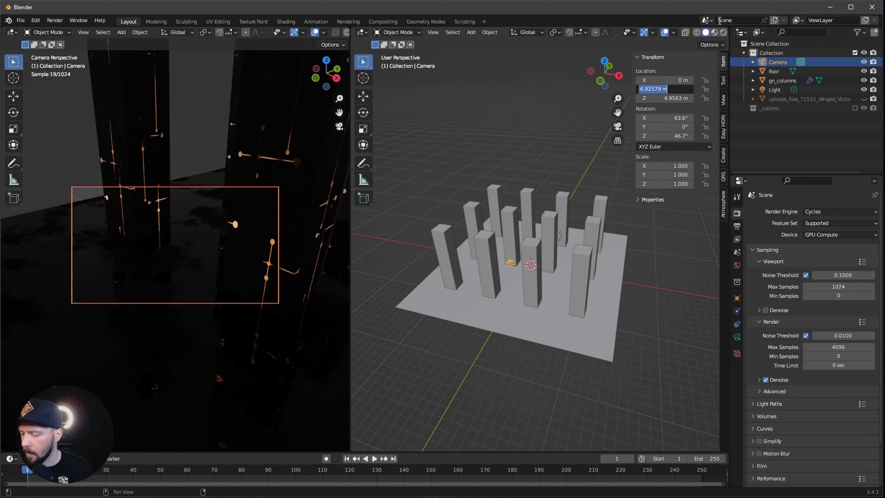
{"action": "key", "text": "BackSpace"}
{"action": "type", "text": "-12"}
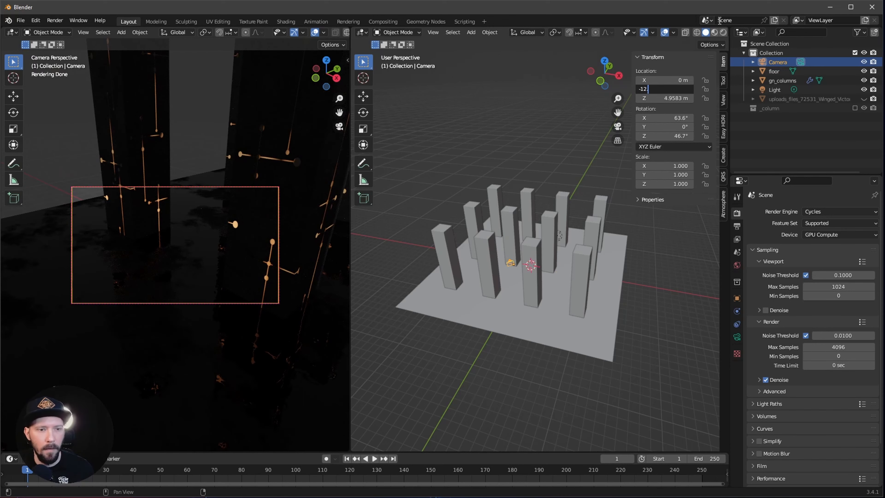
{"action": "type", "text": ".5"}
{"action": "key", "text": "Tab"}
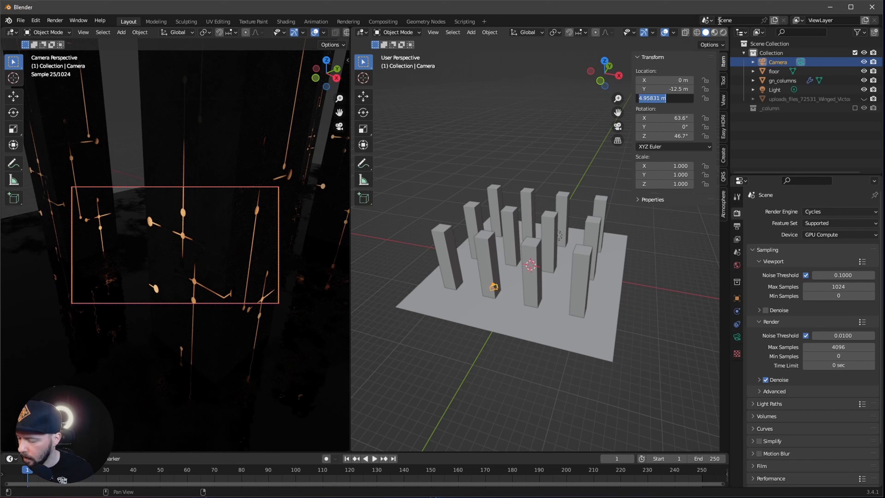
{"action": "type", "text": "0.8"}
{"action": "key", "text": "Tab"}
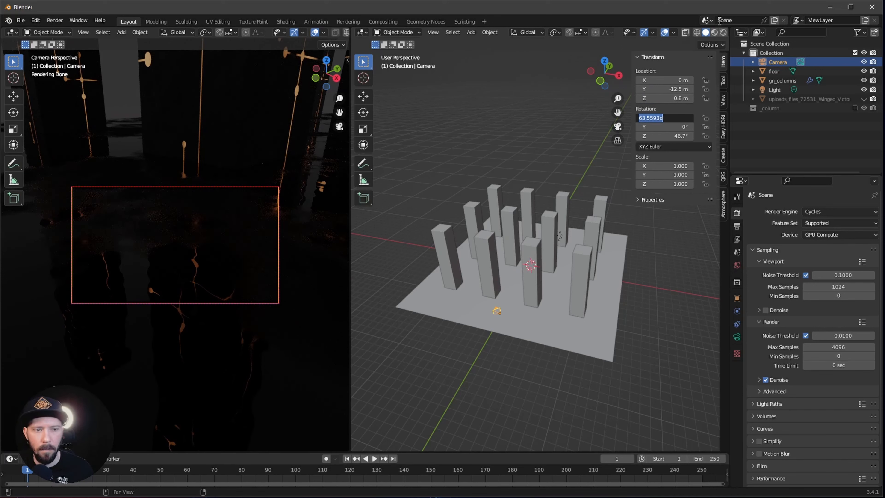
Set the camera's rotation to 105° in X and 0° in Z
{"action": "type", "text": "105"}
{"action": "key", "text": "Tab"}
{"action": "key", "text": "Tab"}
{"action": "type", "text": "0"}
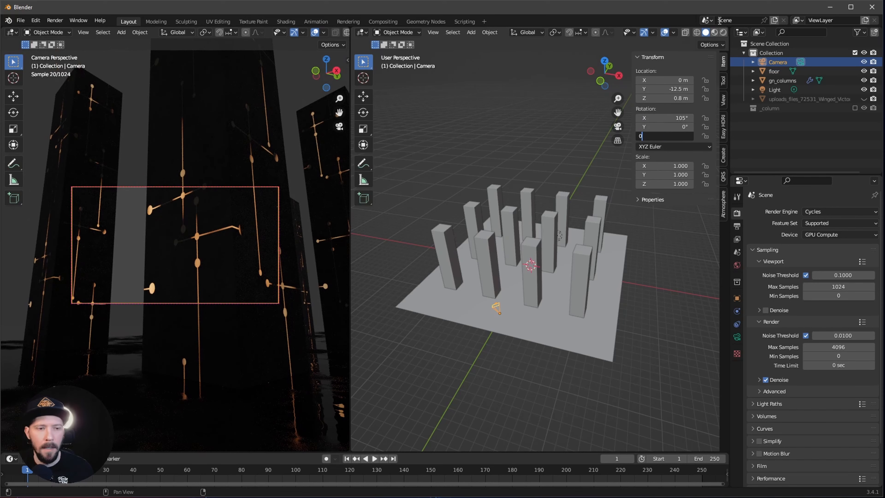
{"action": "key", "text": "Return"}
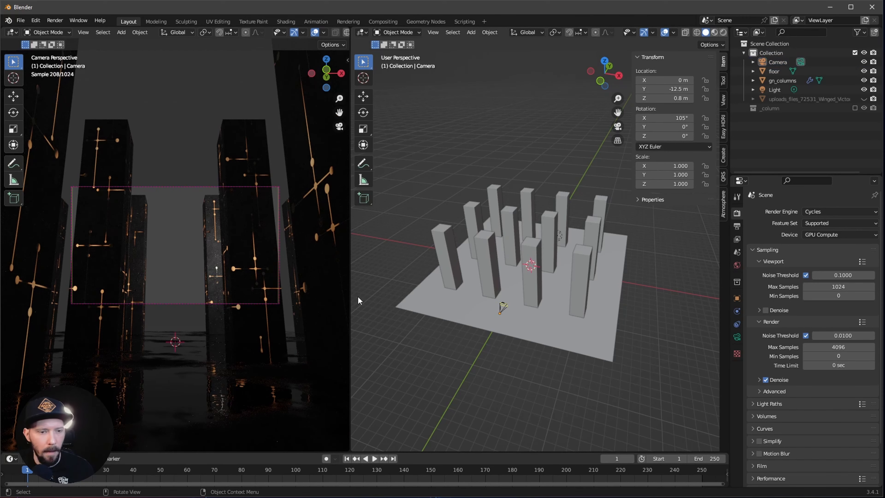
Change the camera's lens type to Panoramic
{"action": "left_click", "coordinate": [738, 337]}
{"action": "left_click", "coordinate": [845, 241]}
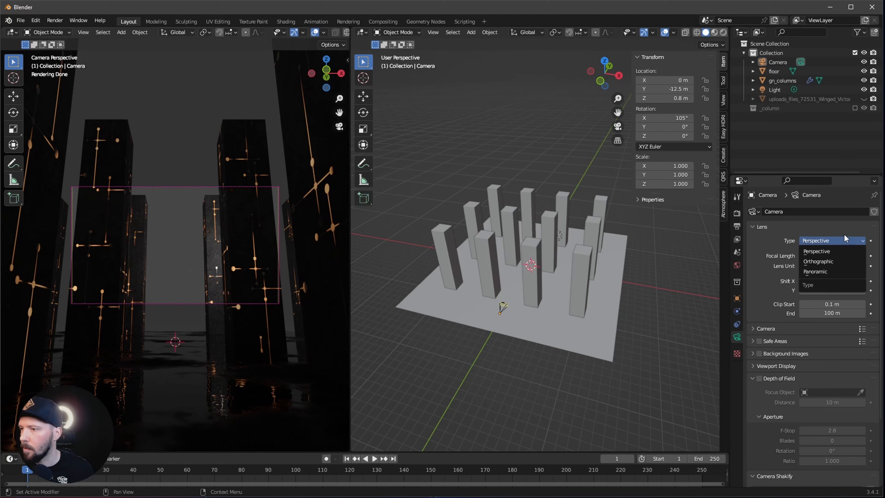
{"action": "left_click", "coordinate": [833, 272]}
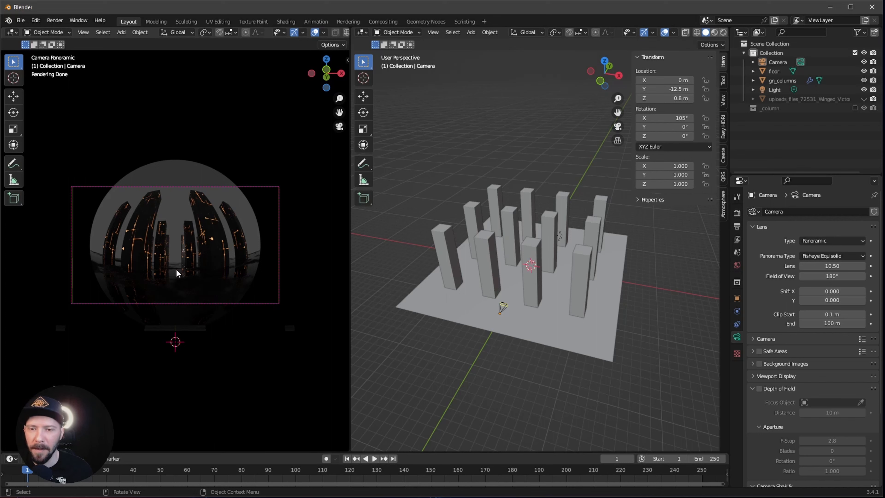
Check the camera view in material preview shading and return it to rendered shading
{"action": "key", "text": "z"}
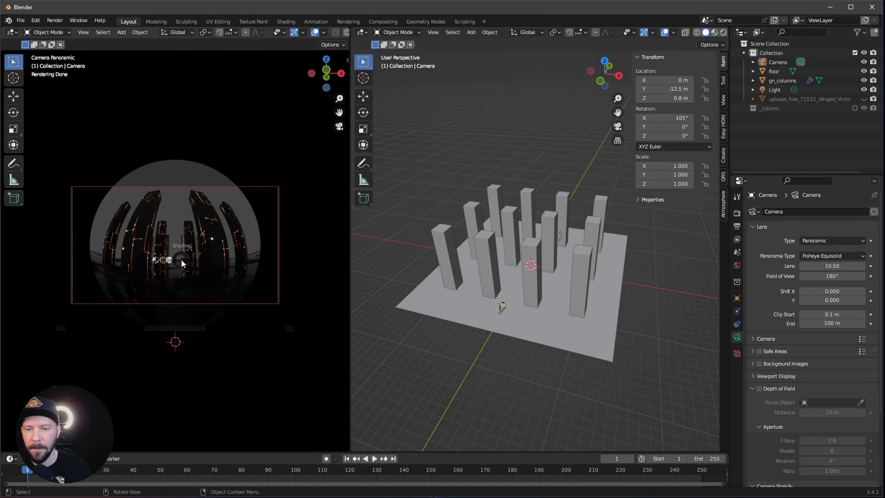
{"action": "left_click", "coordinate": [187, 316]}
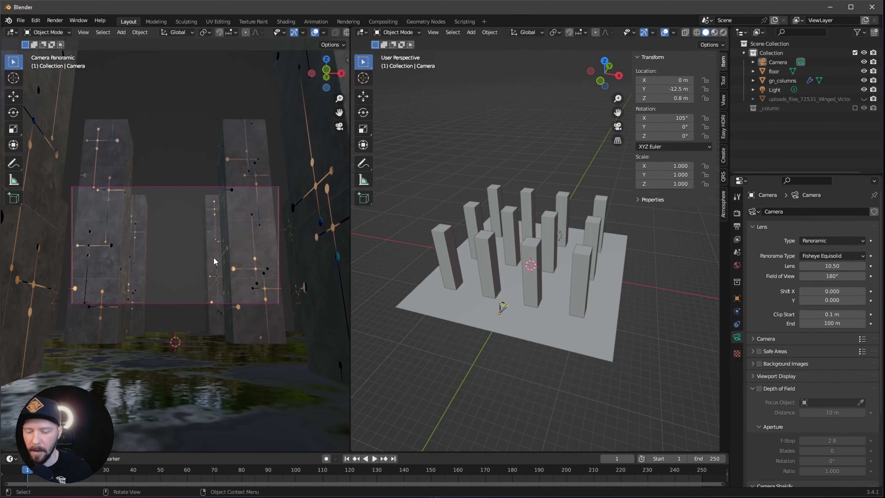
{"action": "key", "text": "z"}
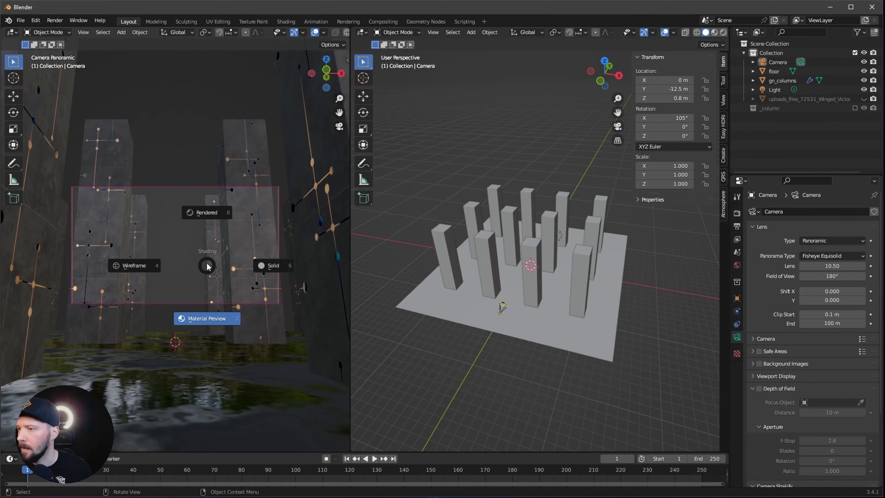
{"action": "left_click", "coordinate": [211, 212]}
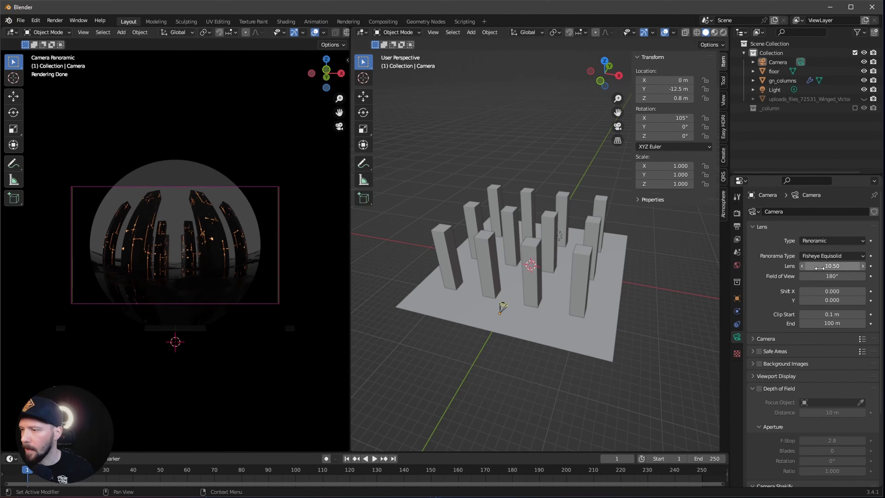
Set the camera's fisheye lens value to 15 and its field of view to 200°
{"action": "left_click", "coordinate": [778, 61]}
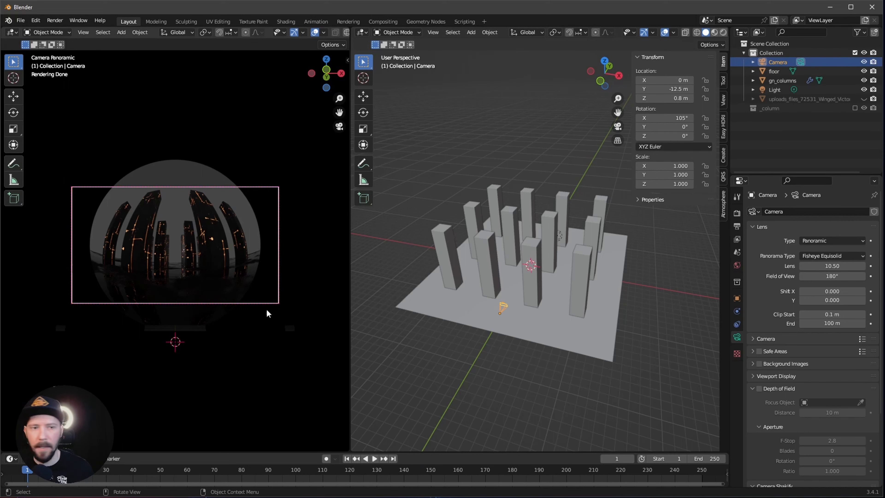
{"action": "left_click", "coordinate": [850, 266]}
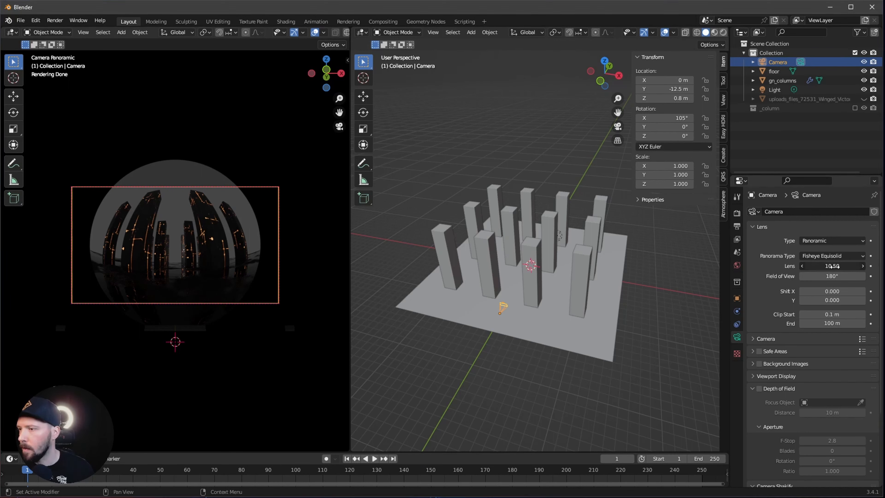
{"action": "type", "text": "15"}
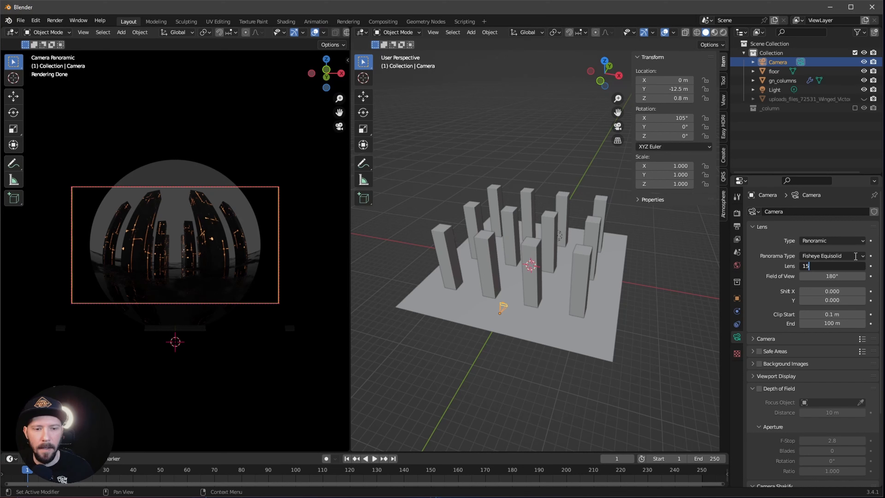
{"action": "key", "text": "Tab"}
{"action": "type", "text": "200"}
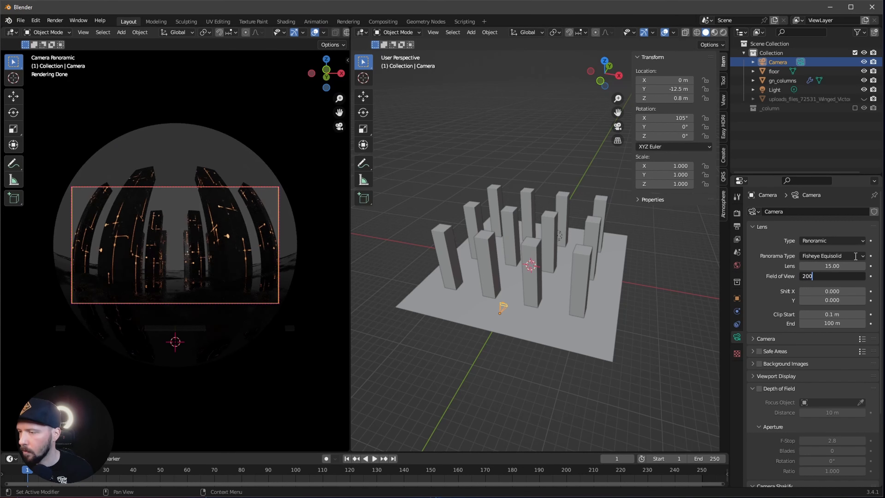
{"action": "key", "text": "Return"}
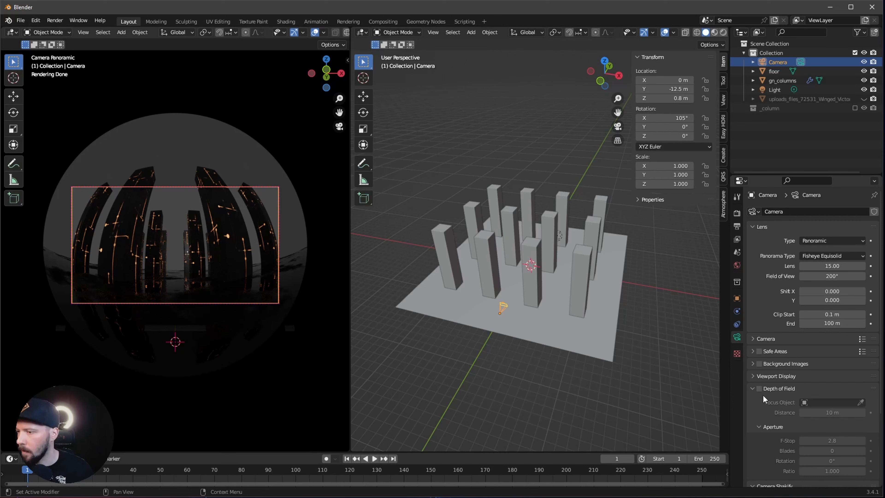
Raise the camera's passepartout opacity to 1.000 and make the world background colour black
{"action": "left_click", "coordinate": [754, 375]}
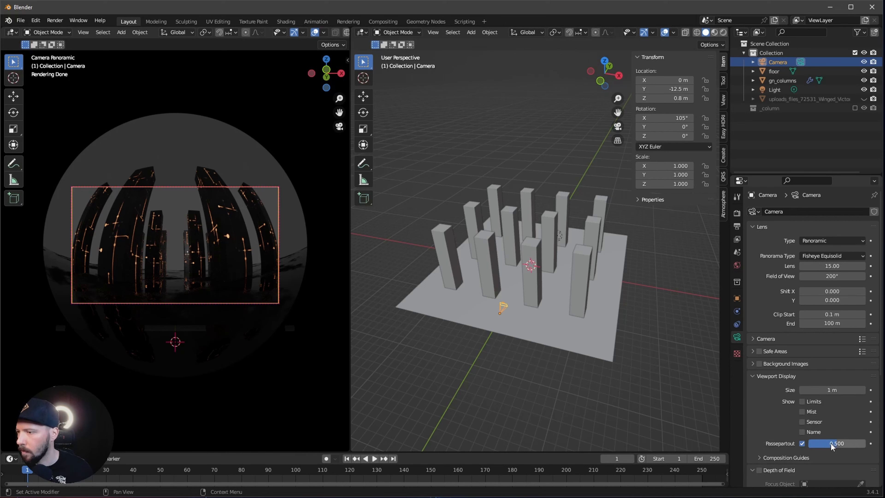
{"action": "left_click_drag", "start_coordinate": [832, 446], "coordinate": [864, 447]}
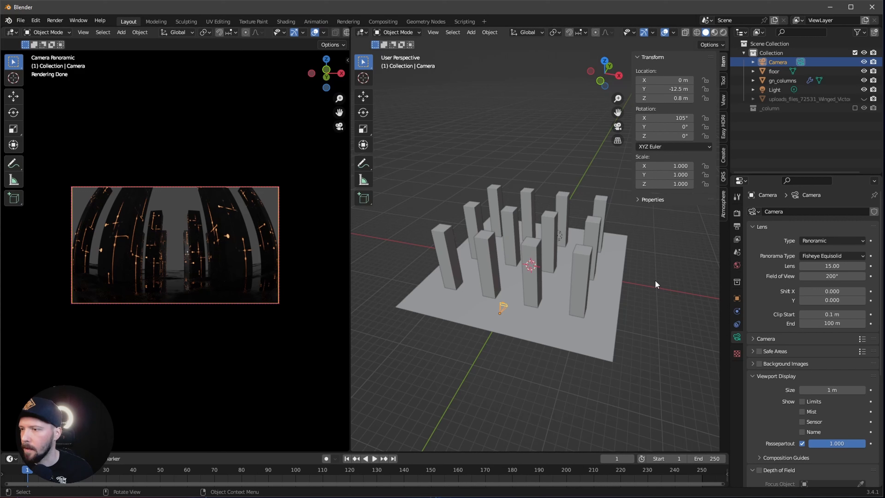
{"action": "left_click", "coordinate": [737, 265]}
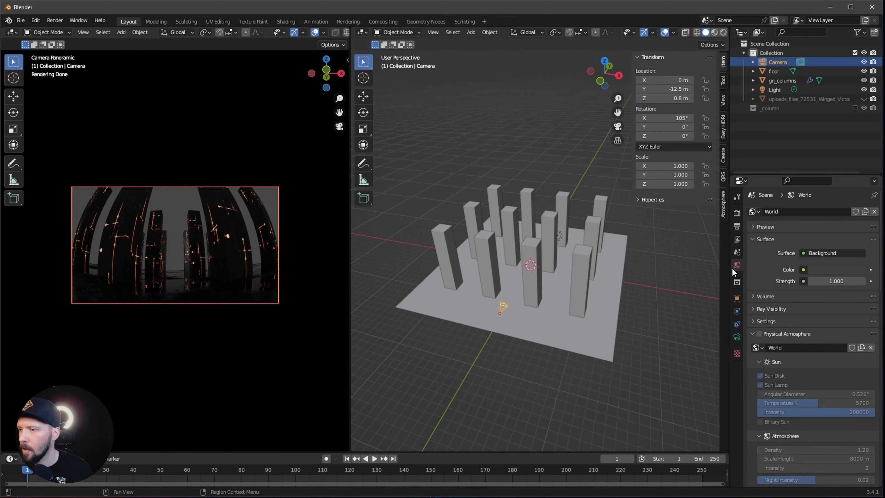
{"action": "left_click", "coordinate": [839, 270]}
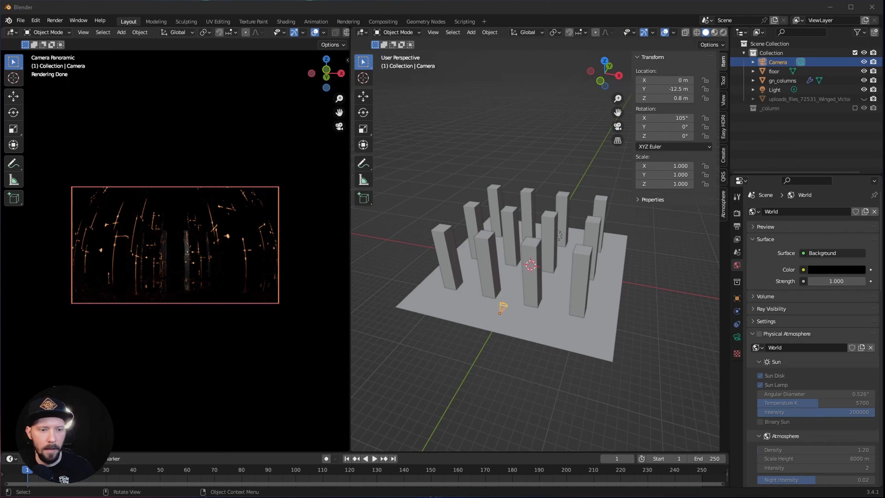
Add a cube mesh to the scene and rename it fog
{"action": "middle_click_drag", "start_coordinate": [593, 286], "coordinate": [550, 290]}
{"action": "key", "text": "shift+a"}
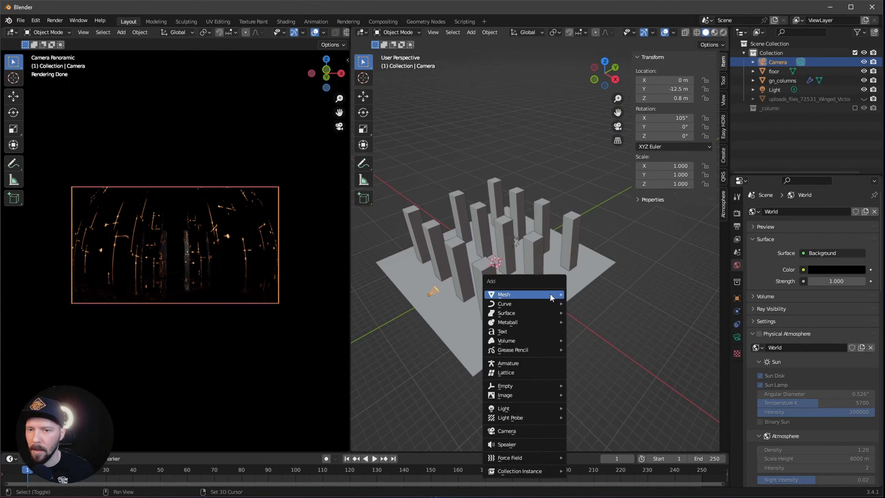
{"action": "mouse_move", "coordinate": [547, 295]}
{"action": "left_click", "coordinate": [595, 303]}
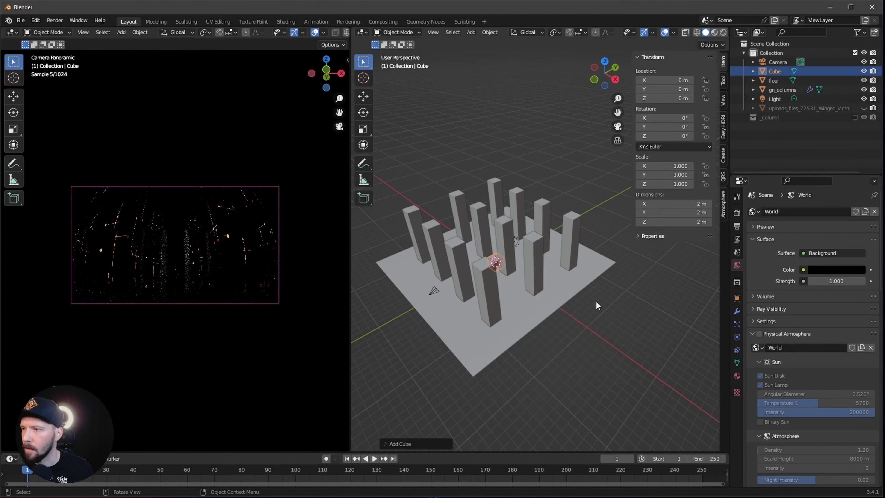
{"action": "double_click", "coordinate": [775, 71]}
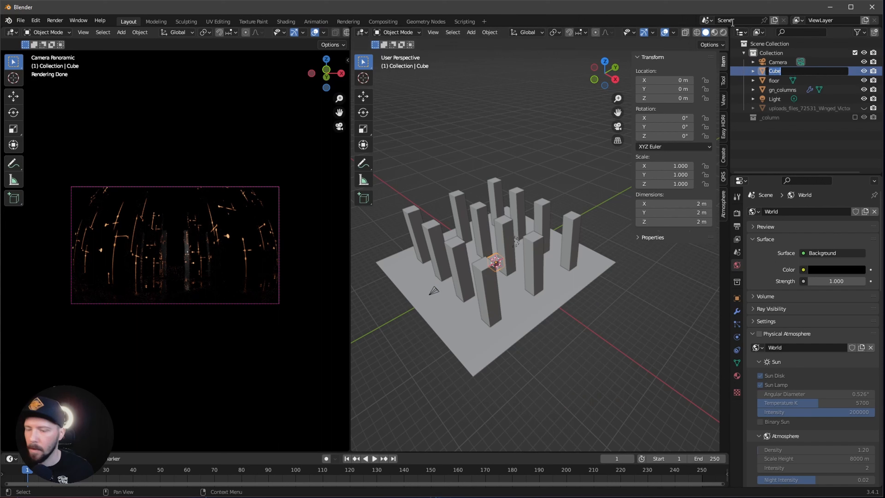
{"action": "type", "text": "fog"}
{"action": "key", "text": "Return"}
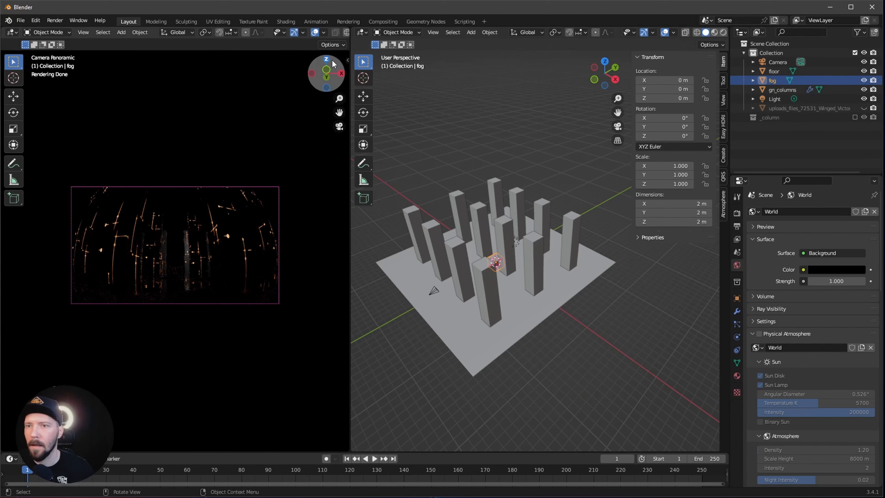
Set the fog cube's dimensions to X 35 m, Y 30 m and Z 20 m
{"action": "left_click", "coordinate": [693, 204]}
{"action": "type", "text": "35"}
{"action": "key", "text": "Tab"}
{"action": "type", "text": "30"}
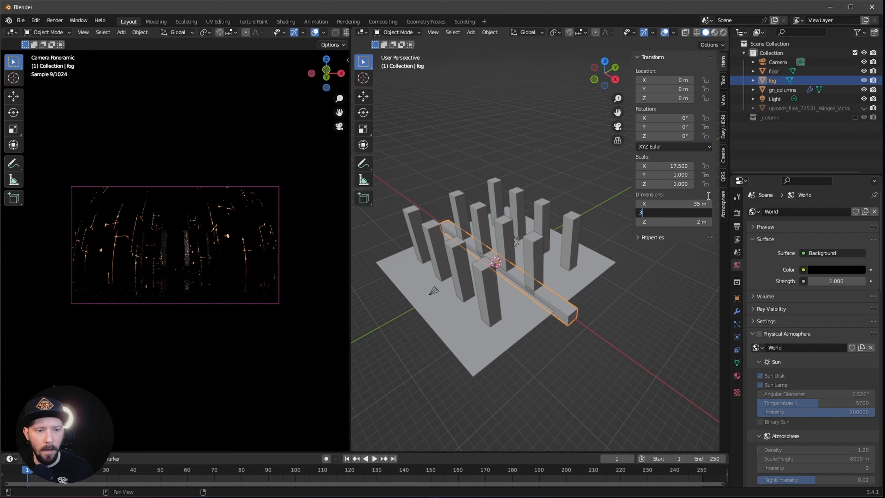
{"action": "key", "text": "Tab"}
{"action": "type", "text": "20"}
{"action": "key", "text": "Return"}
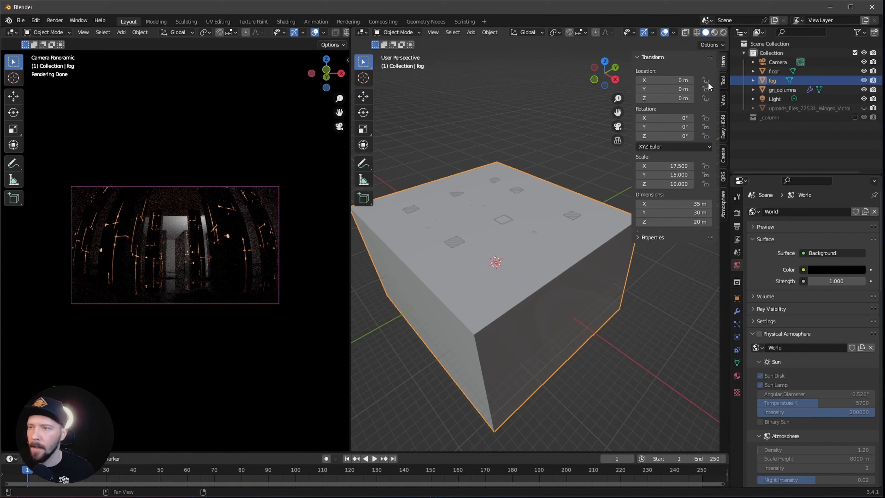
Set the fog cube's Z location to 7.5 m
{"action": "left_click", "coordinate": [676, 98]}
{"action": "type", "text": "7.5"}
{"action": "key", "text": "Return"}
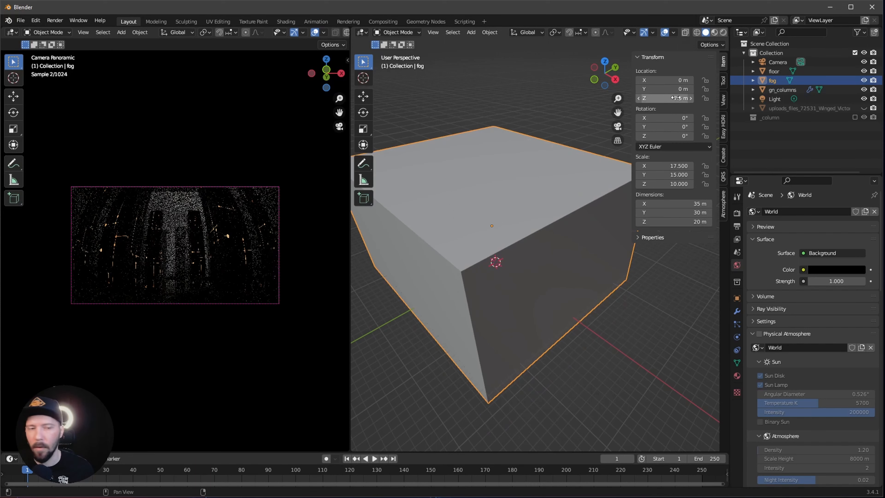
Switch to the Shading workspace and create a new material named m_fog on the fog cube
{"action": "left_click", "coordinate": [286, 21]}
{"action": "scroll", "coordinate": [482, 207], "scroll_direction": "down", "scroll_amount": 5}
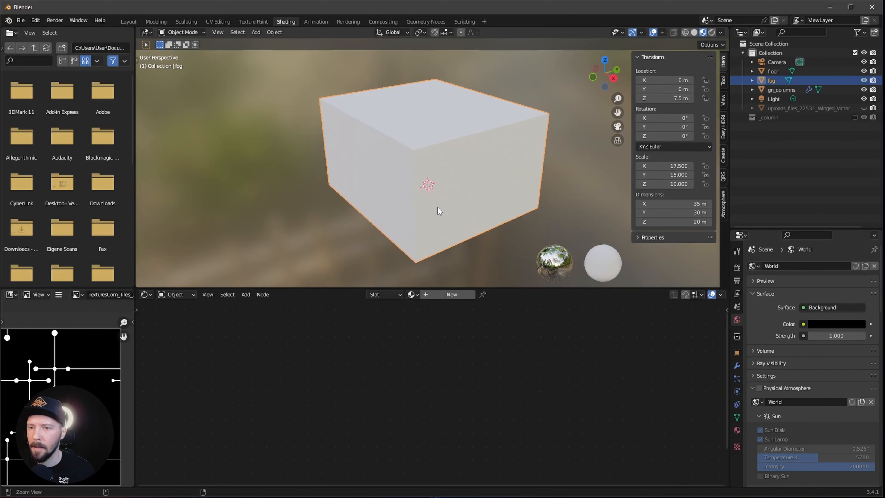
{"action": "scroll", "coordinate": [439, 211], "scroll_direction": "up", "scroll_amount": 3}
{"action": "left_click", "coordinate": [425, 295]}
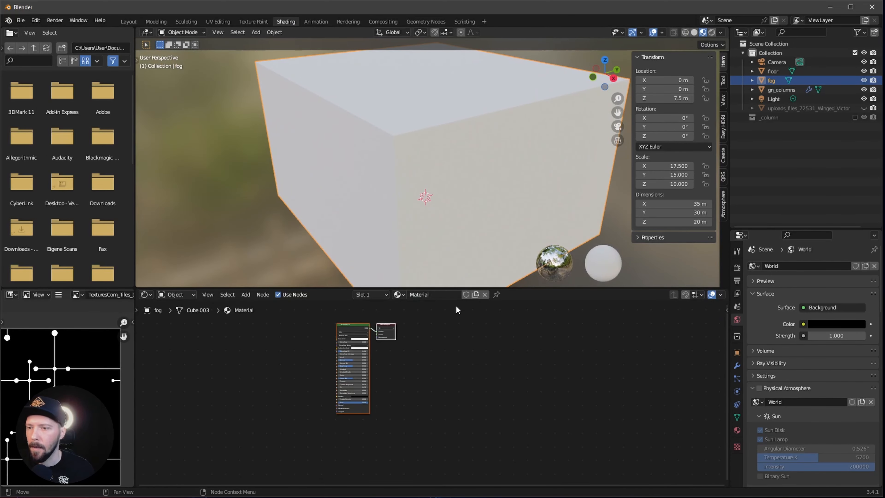
{"action": "double_click", "coordinate": [425, 295]}
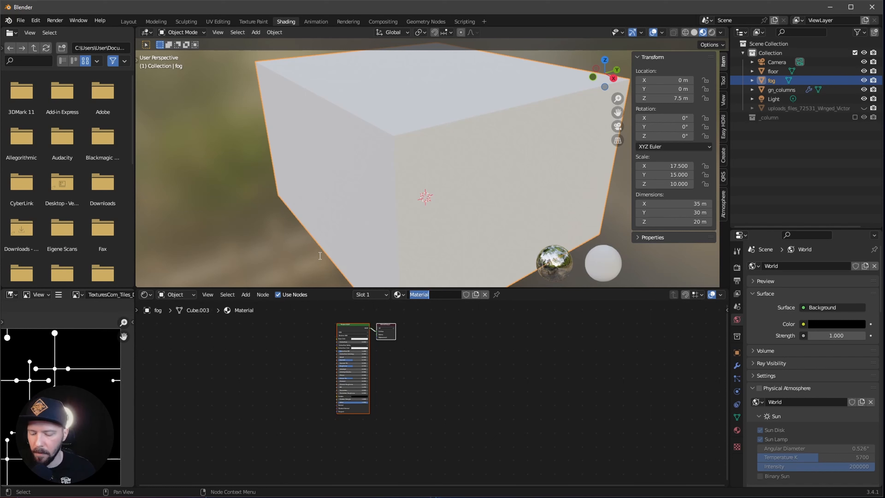
{"action": "type", "text": "m_fog"}
{"action": "key", "text": "Return"}
Delete the Principled BSDF node from the m_fog material
{"action": "scroll", "coordinate": [464, 379], "scroll_direction": "up", "scroll_amount": 5}
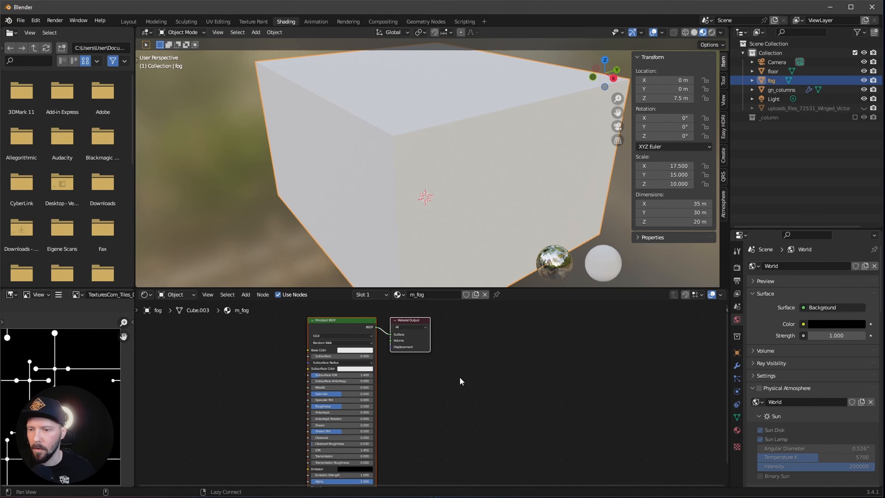
{"action": "left_click_drag", "start_coordinate": [460, 378], "coordinate": [486, 378], "text": "alt"}
{"action": "left_click", "coordinate": [319, 348]}
{"action": "key", "text": "x"}
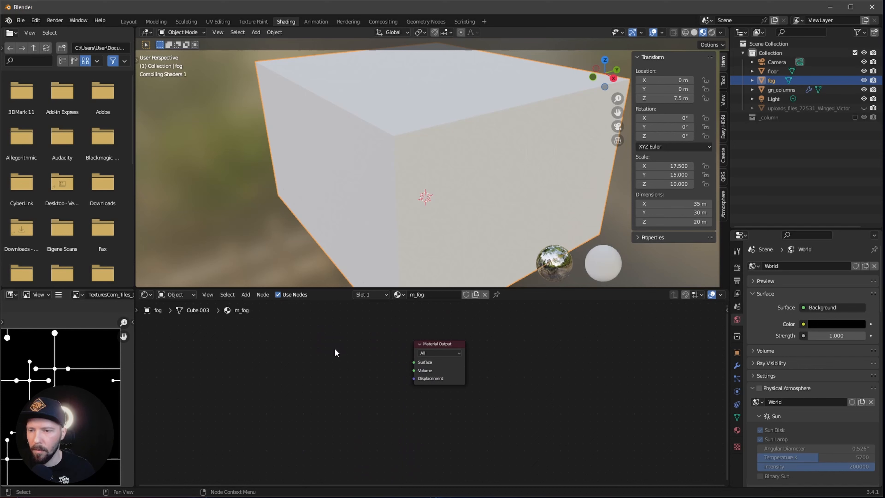
Add a Volume Scatter node and connect it to the Volume input of the Material Output
{"action": "key", "text": "shift+a"}
{"action": "type", "text": "vol"}
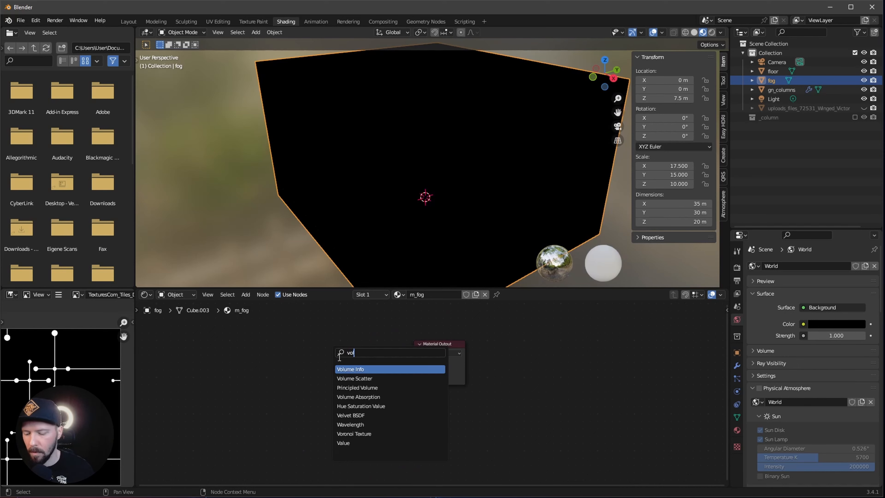
{"action": "left_click", "coordinate": [354, 378]}
{"action": "left_click", "coordinate": [326, 362]}
{"action": "left_click_drag", "start_coordinate": [350, 359], "coordinate": [415, 371]}
Add a Noise Texture node beside the Volume Scatter node, leaving space between them
{"action": "left_click_drag", "start_coordinate": [285, 365], "coordinate": [453, 361], "text": "alt"}
{"action": "left_click_drag", "start_coordinate": [453, 361], "coordinate": [453, 340], "text": "ctrl+alt"}
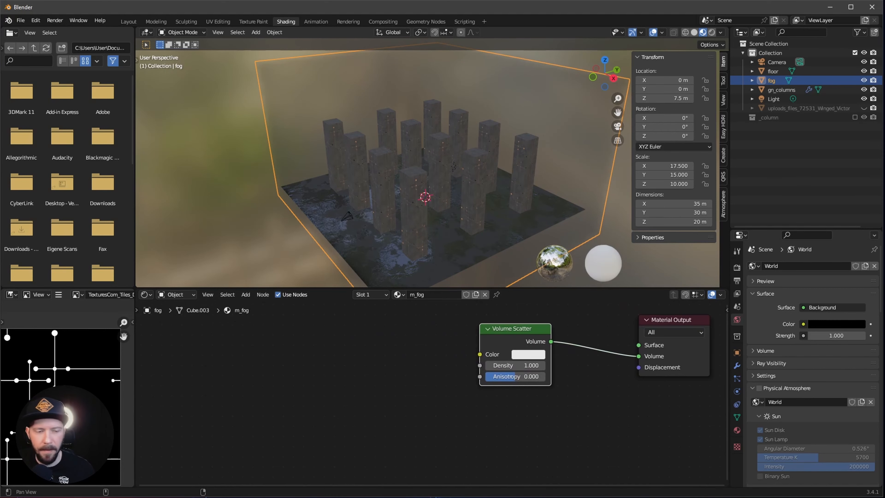
{"action": "key", "text": "shift+a"}
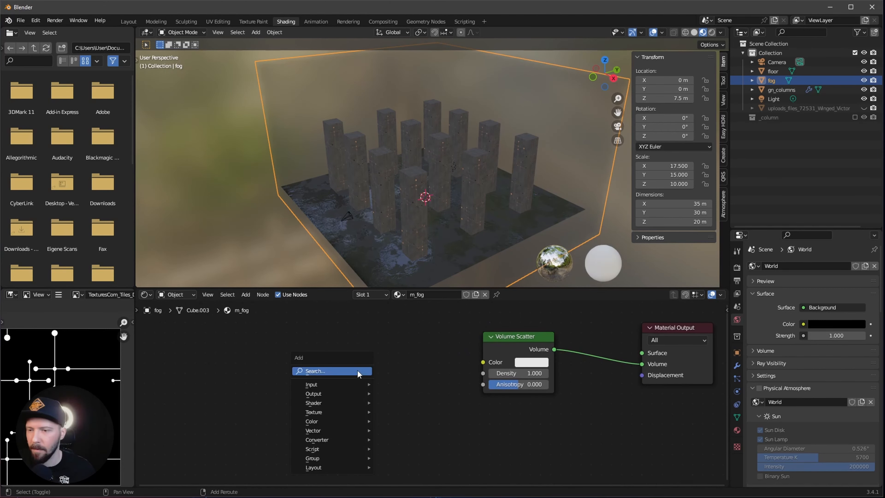
{"action": "type", "text": "noi"}
{"action": "key", "text": "Return"}
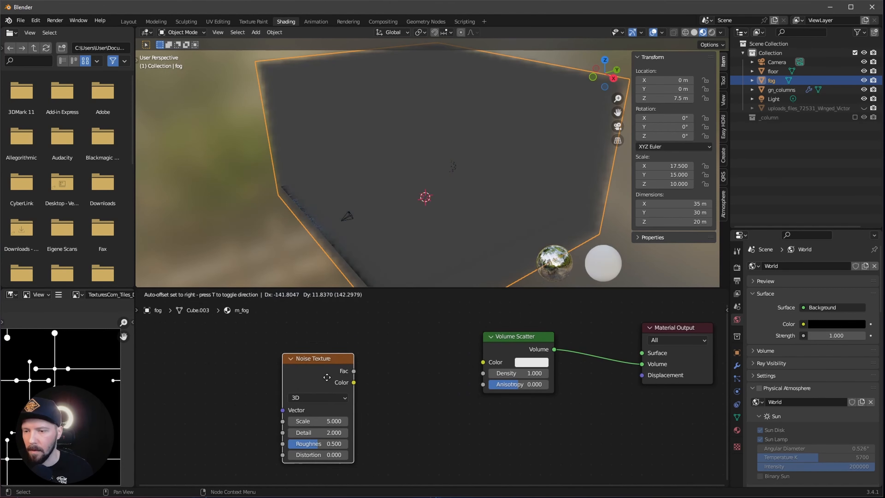
{"action": "left_click", "coordinate": [365, 372]}
Insert a ColorRamp fed by the noise Color output and connect its Color output to the Volume Scatter's Color input
{"action": "left_click_drag", "start_coordinate": [350, 382], "coordinate": [417, 383]}
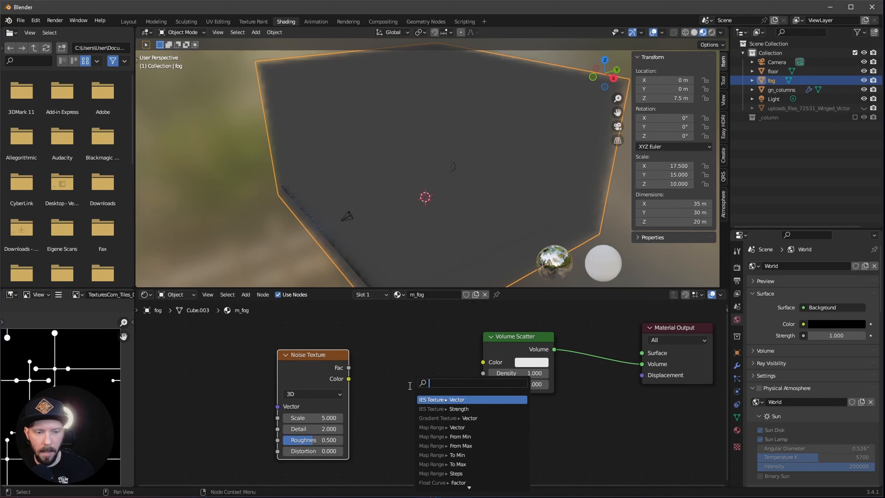
{"action": "type", "text": "ramp"}
{"action": "key", "text": "Return"}
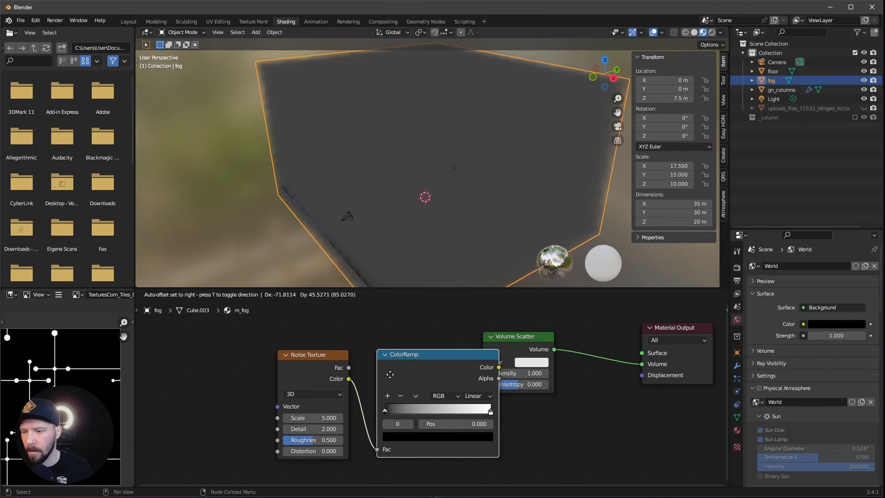
{"action": "left_click", "coordinate": [452, 380]}
{"action": "left_click_drag", "start_coordinate": [521, 343], "coordinate": [553, 344]}
{"action": "left_click_drag", "start_coordinate": [500, 366], "coordinate": [514, 361]}
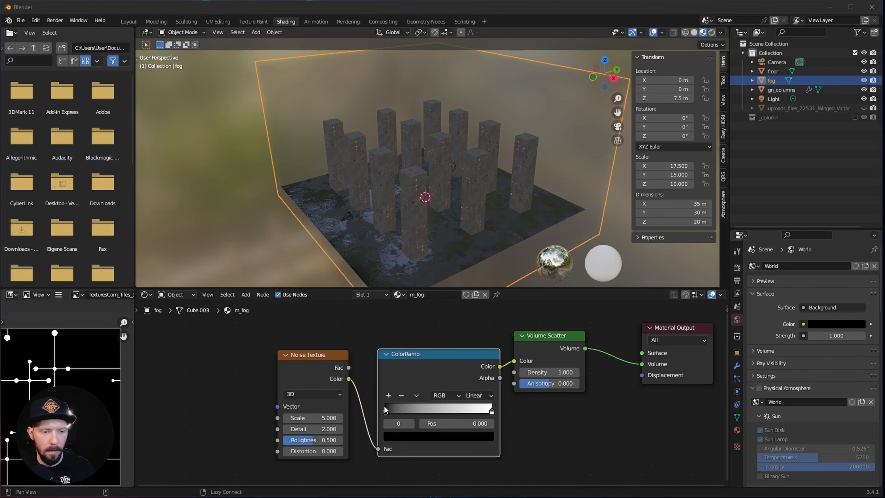
Set the Noise Texture's scale to 28
{"action": "scroll", "coordinate": [330, 417], "scroll_direction": "up", "scroll_amount": 3}
{"action": "left_click", "coordinate": [333, 396]}
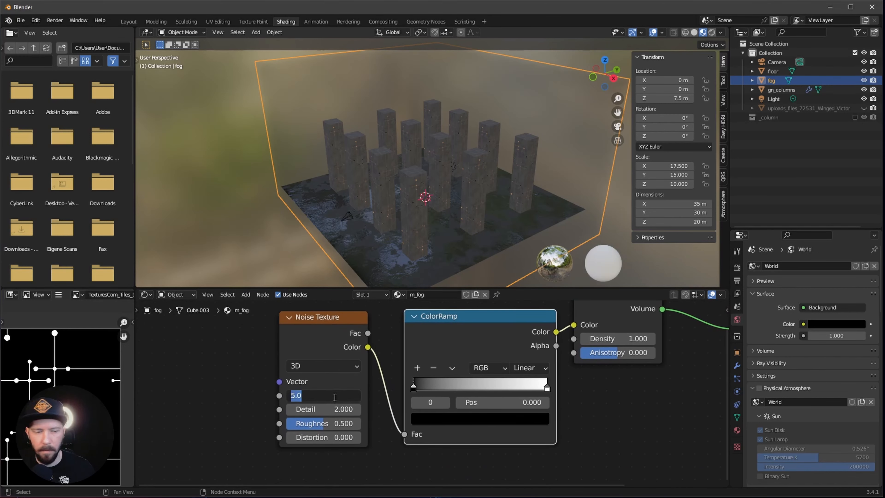
{"action": "type", "text": "28"}
{"action": "key", "text": "Return"}
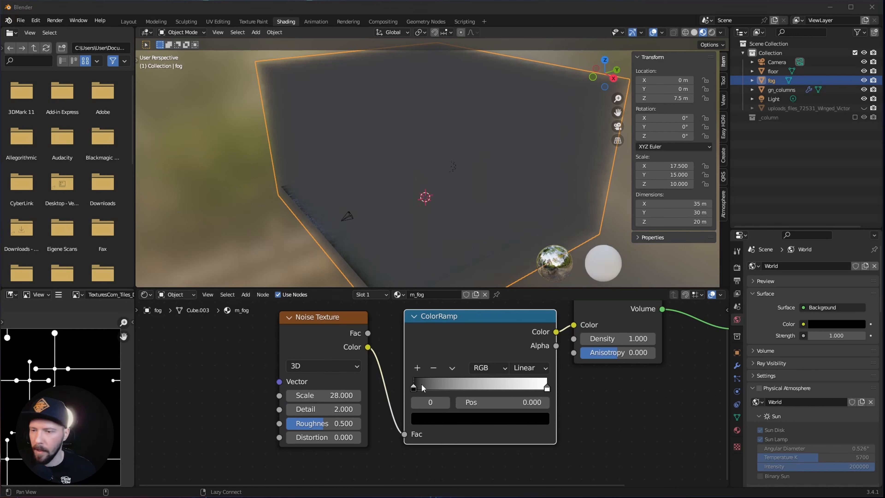
Move the ColorRamp's black stop about a third along the gradient and its white stop to position 0.864
{"action": "left_click_drag", "start_coordinate": [415, 390], "coordinate": [462, 389]}
{"action": "left_click_drag", "start_coordinate": [542, 390], "coordinate": [528, 391]}
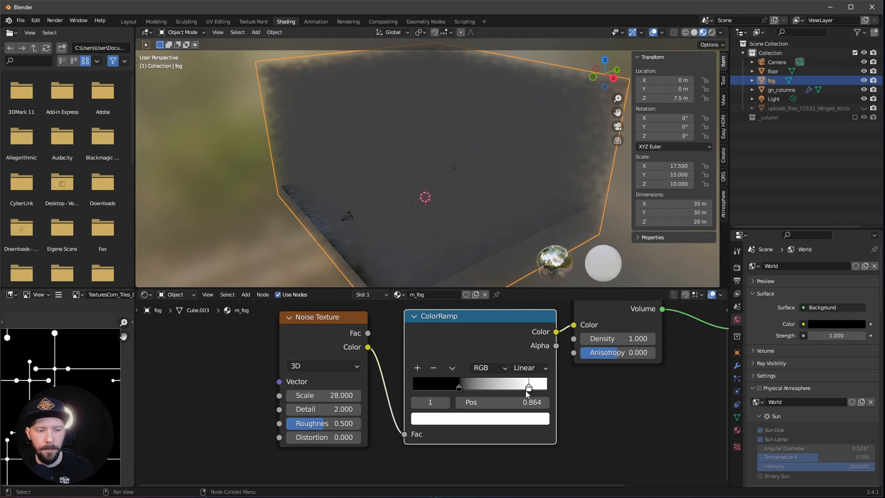
{"action": "middle_click_drag", "start_coordinate": [459, 212], "coordinate": [477, 224]}
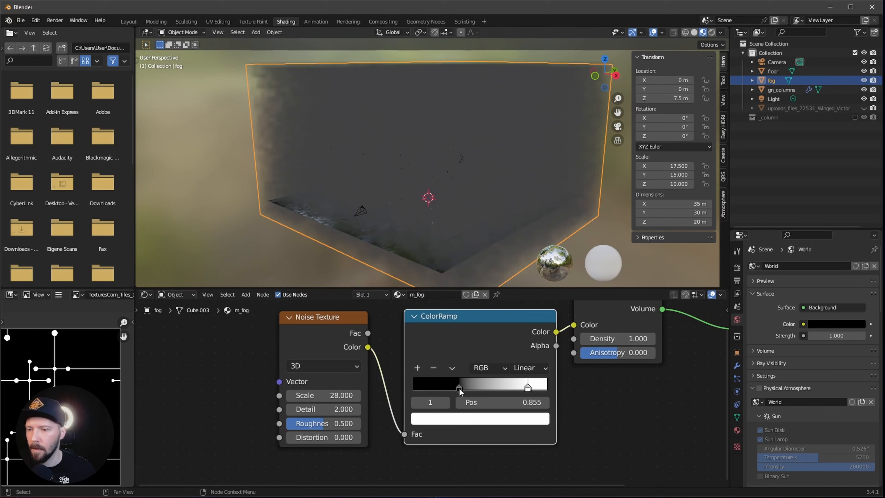
{"action": "mouse_move", "coordinate": [459, 389]}
{"action": "left_mouse_down"}
{"action": "mouse_move", "coordinate": [512, 390]}
{"action": "mouse_move", "coordinate": [461, 393]}
{"action": "left_mouse_up"}
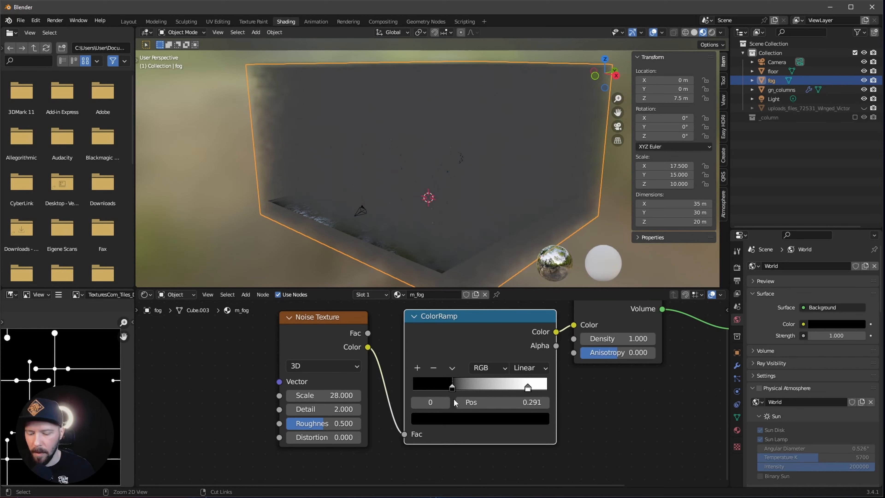
{"action": "key", "text": "ctrl+z"}
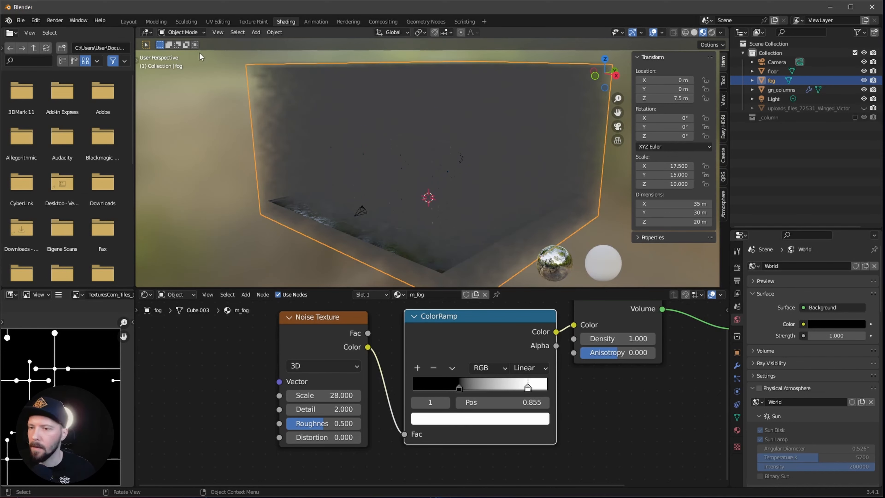
Switch to the Layout workspace and set the color of the scene's point light to hex D6EEFF
{"action": "left_click", "coordinate": [127, 22]}
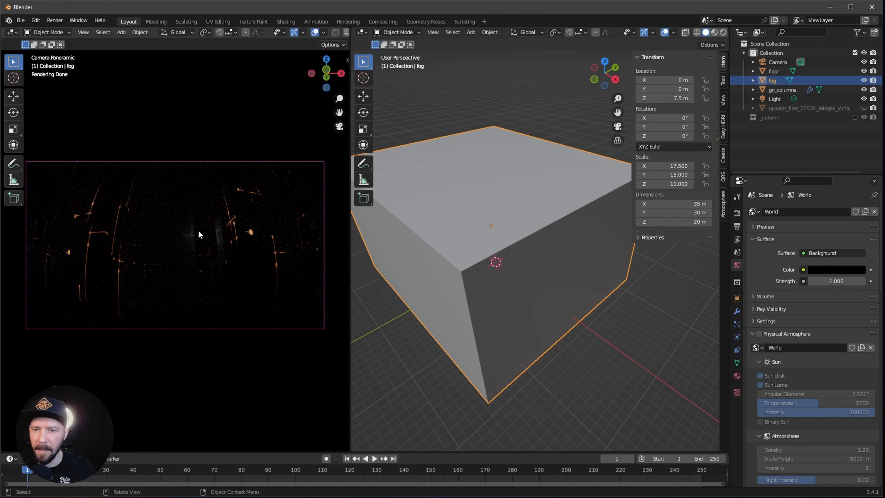
{"action": "left_click", "coordinate": [774, 99]}
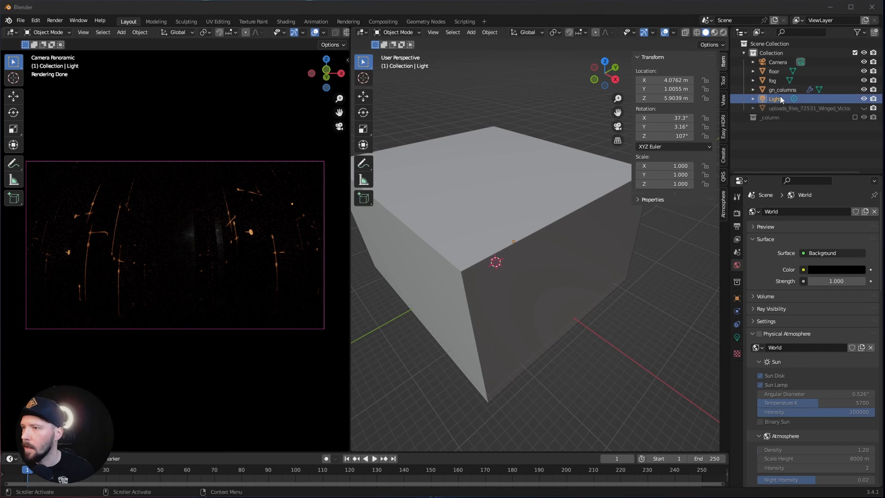
{"action": "left_click", "coordinate": [737, 298]}
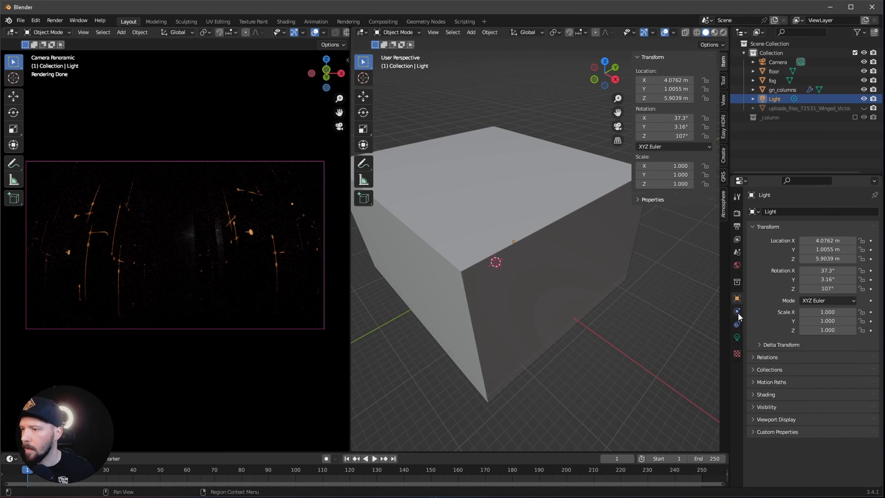
{"action": "left_click", "coordinate": [737, 337]}
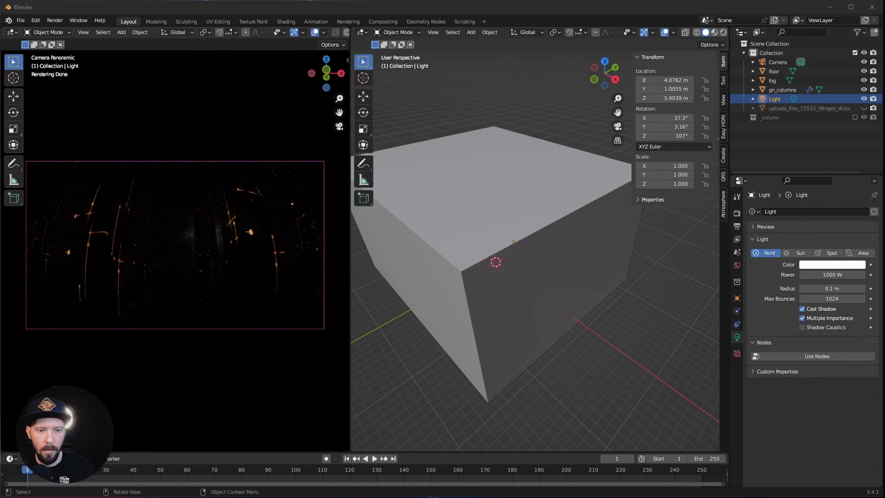
{"action": "left_click", "coordinate": [833, 265]}
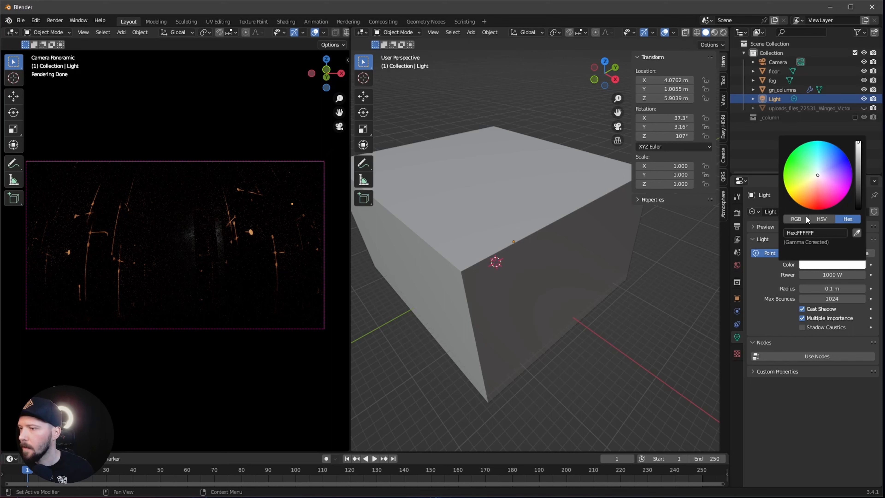
{"action": "left_click", "coordinate": [829, 233]}
{"action": "type", "text": "D6EEFF"}
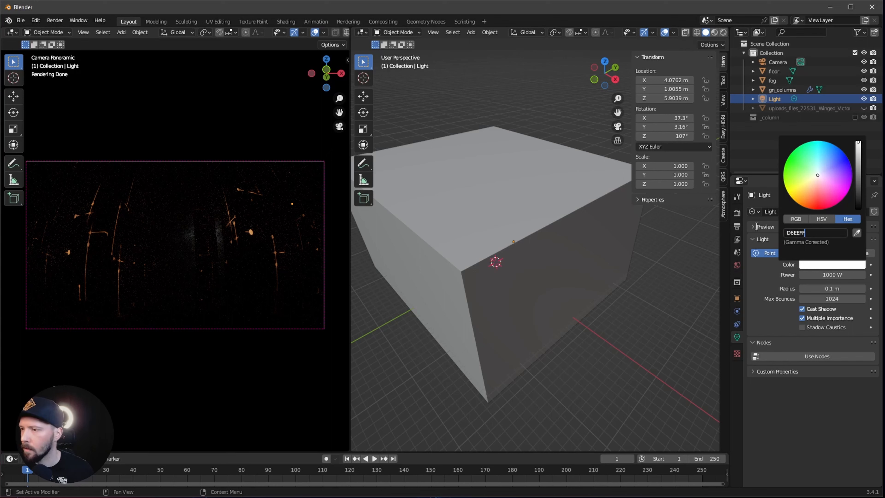
{"action": "key", "text": "Return"}
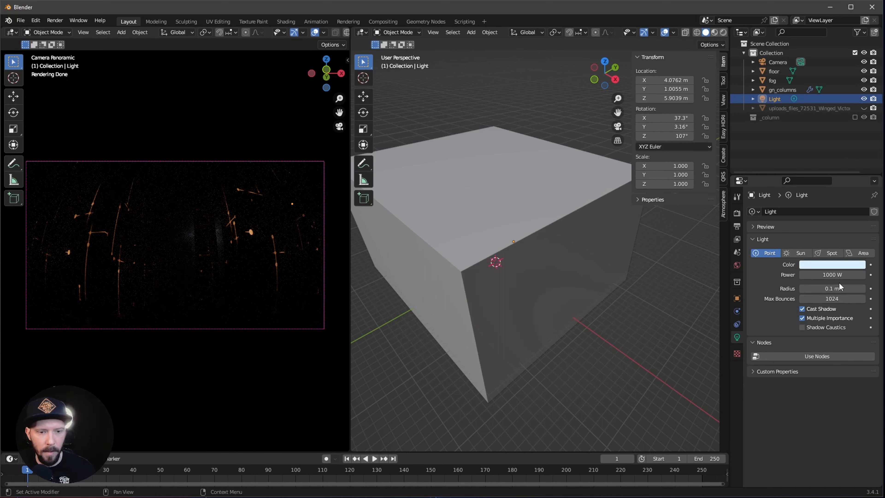
Set the point light's power to 150000 W and its radius to 0 m
{"action": "left_click", "coordinate": [830, 275]}
{"action": "type", "text": "150"}
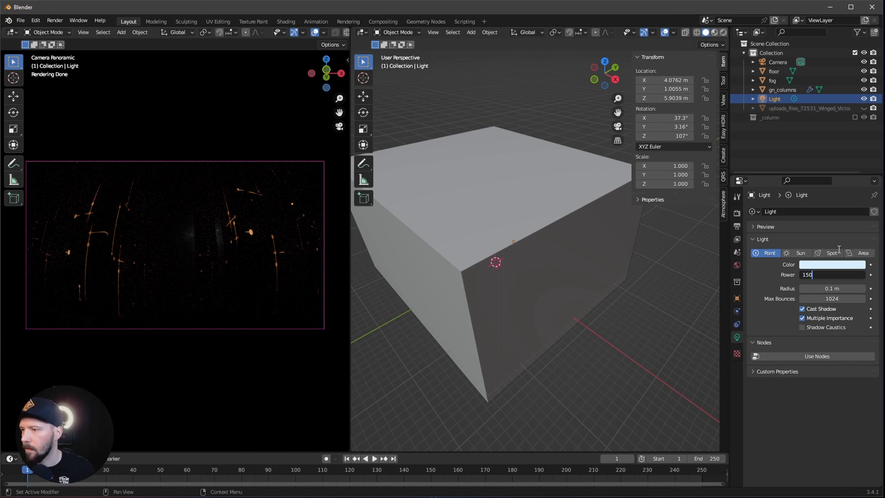
{"action": "type", "text": "000"}
{"action": "key", "text": "Return"}
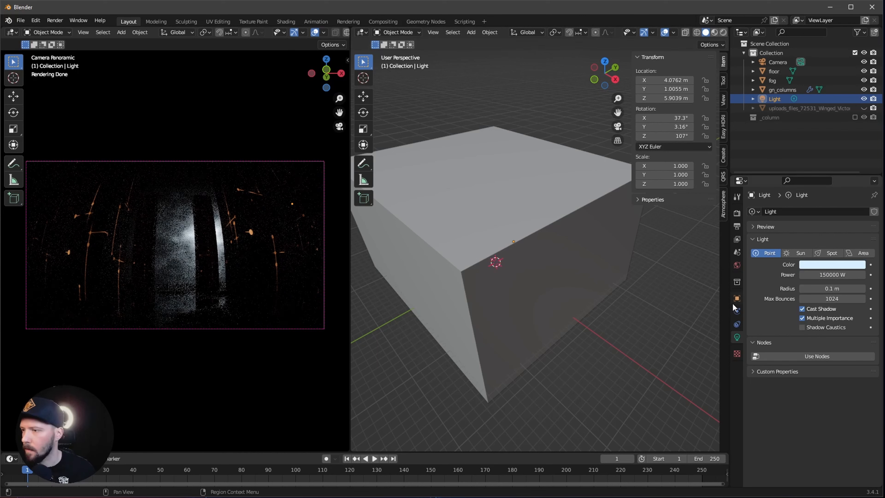
{"action": "left_click", "coordinate": [832, 289]}
{"action": "type", "text": "0"}
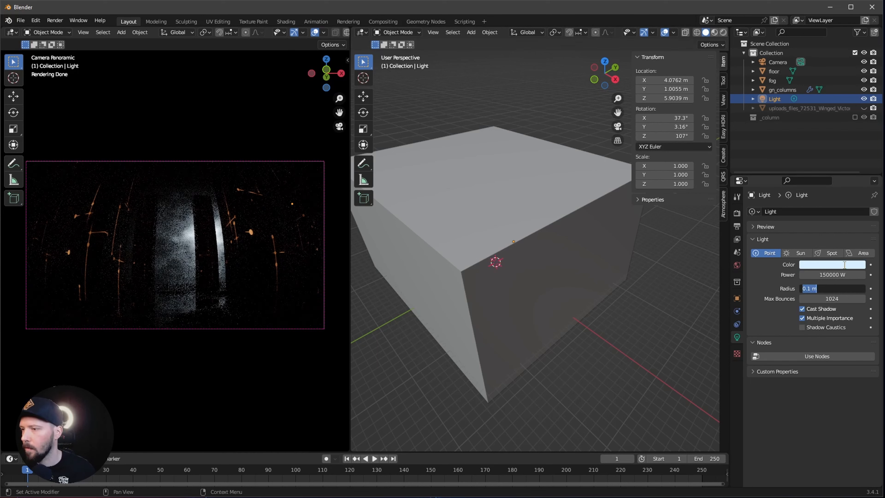
{"action": "key", "text": "Return"}
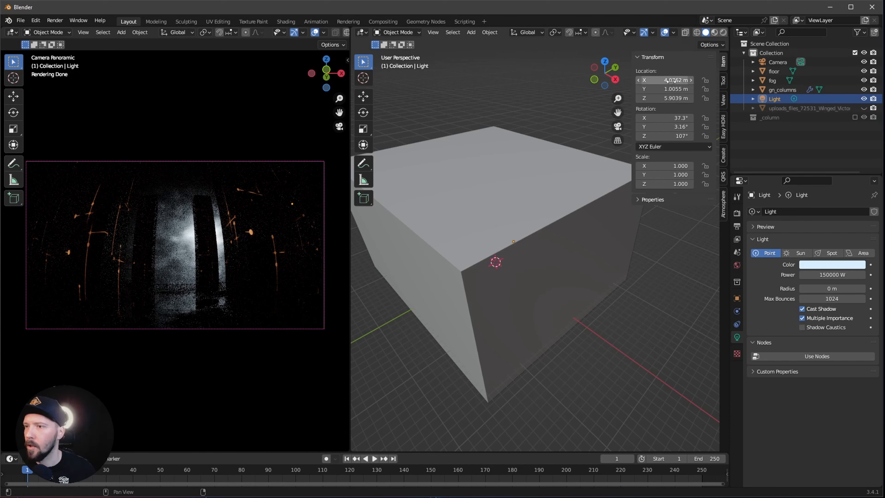
Place the point light at location X -8.5 m, Y 9 m, Z 2.2 m
{"action": "double_click", "coordinate": [672, 80]}
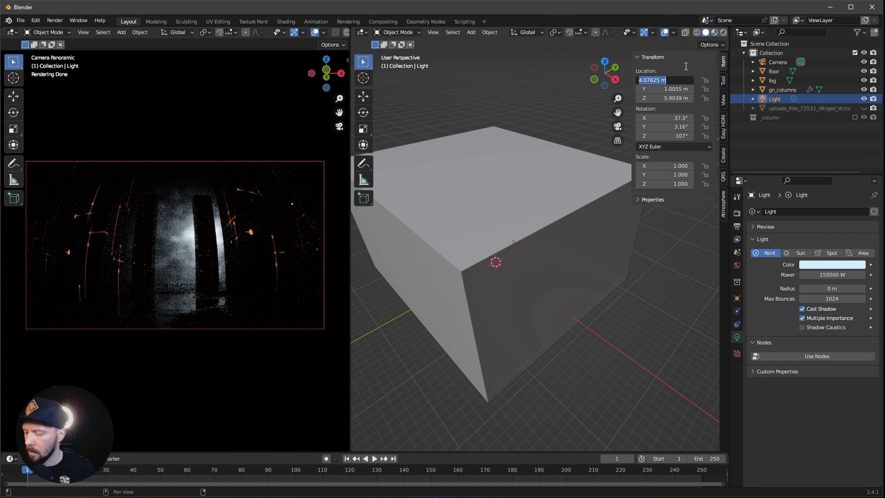
{"action": "type", "text": "-8.5"}
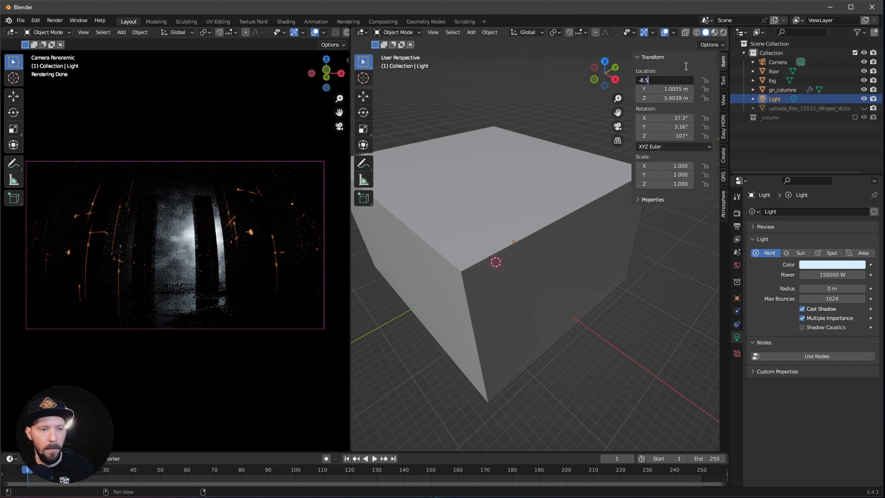
{"action": "key", "text": "Tab"}
{"action": "type", "text": "9"}
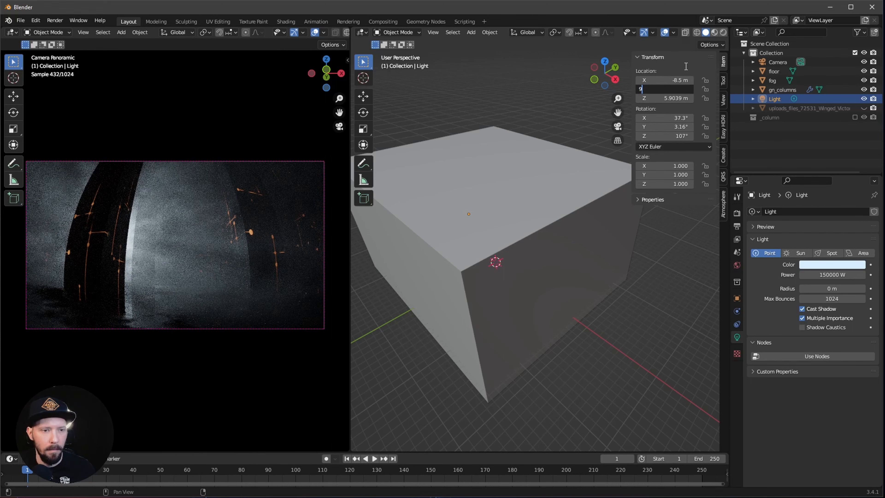
{"action": "key", "text": "Tab"}
{"action": "type", "text": "2.2"}
{"action": "key", "text": "Return"}
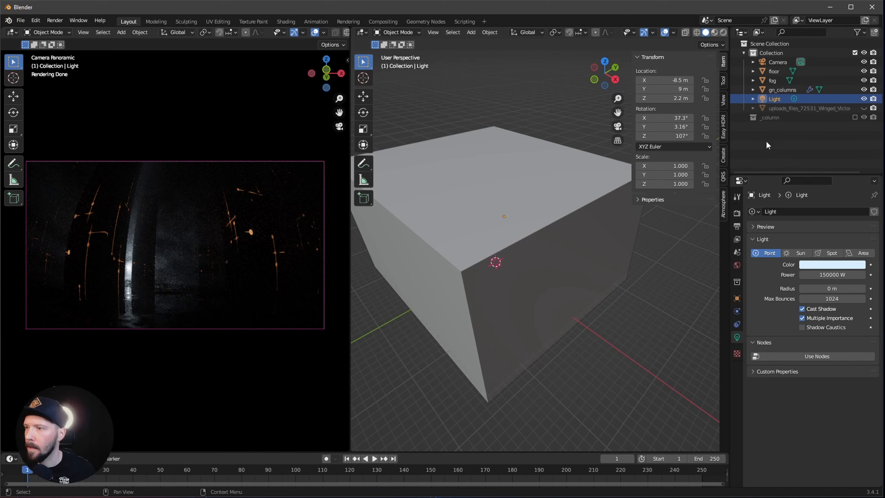
Unhide the Winged Victory statue in the viewport and check it in the rendered camera view
{"action": "left_click", "coordinate": [864, 108]}
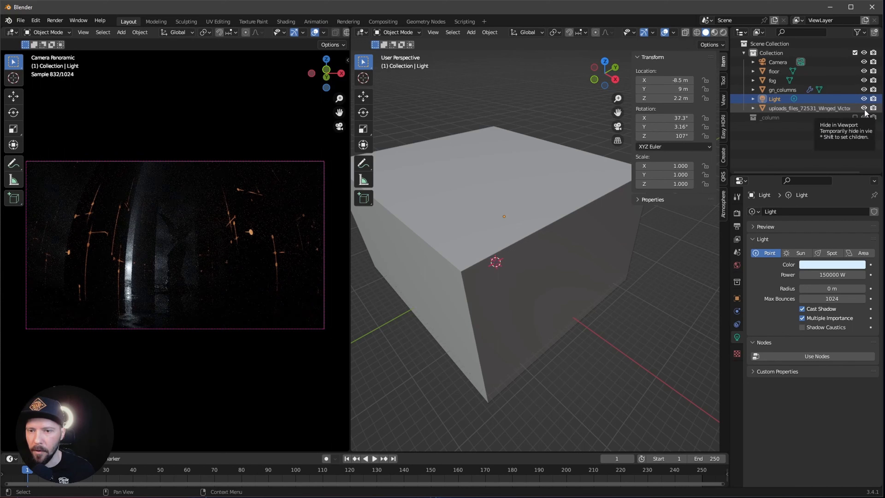
{"action": "scroll", "coordinate": [185, 261], "scroll_direction": "up", "scroll_amount": 2}
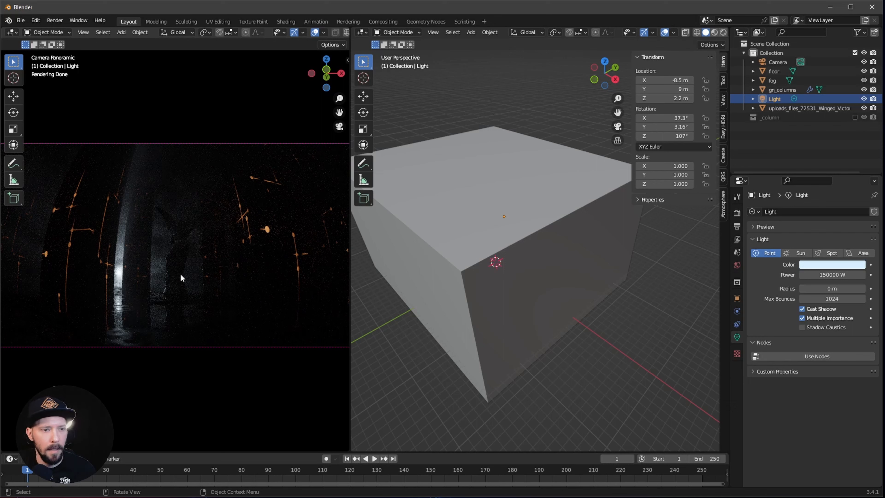
Duplicate the point light in place, leaving the copy at the original's position
{"action": "left_click", "coordinate": [775, 99]}
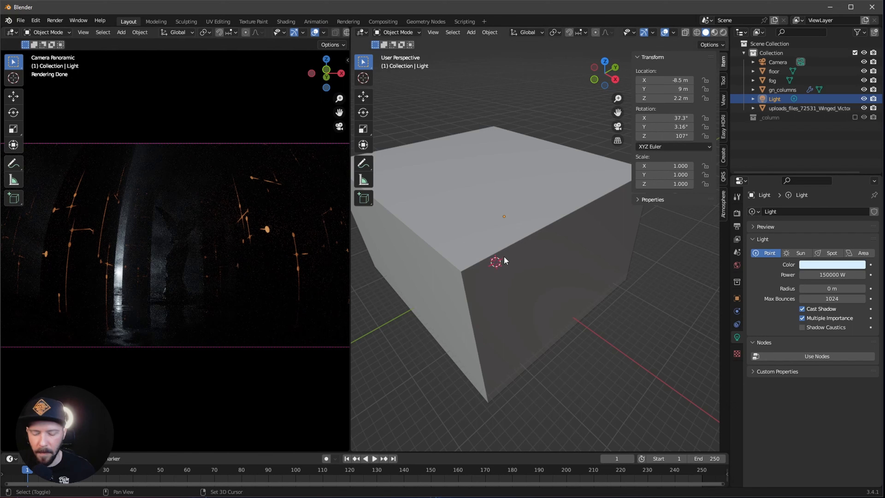
{"action": "key", "text": "shift+d"}
{"action": "key", "text": "Escape"}
{"action": "key", "text": "ctrl+b"}
{"action": "left_click_drag", "start_coordinate": [58, 180], "coordinate": [292, 310]}
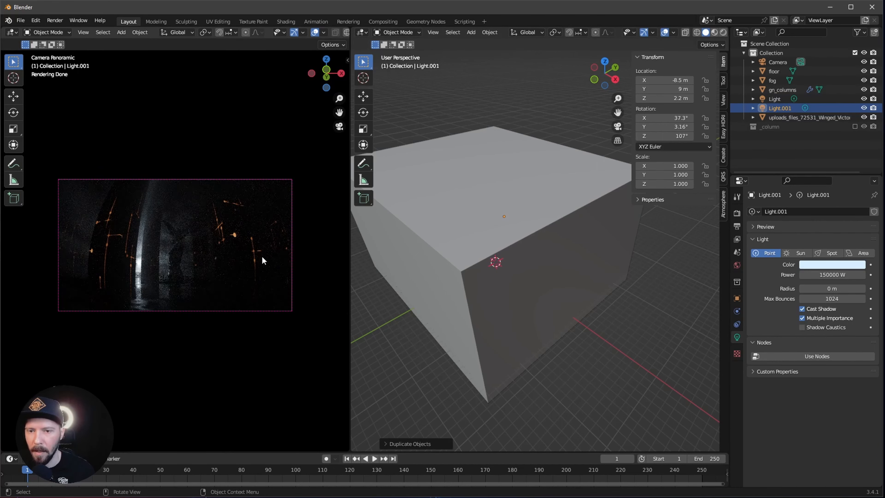
Move the duplicated light to location X 9.6 m, Y -3.5 m, Z 4.3 m
{"action": "left_click", "coordinate": [779, 108]}
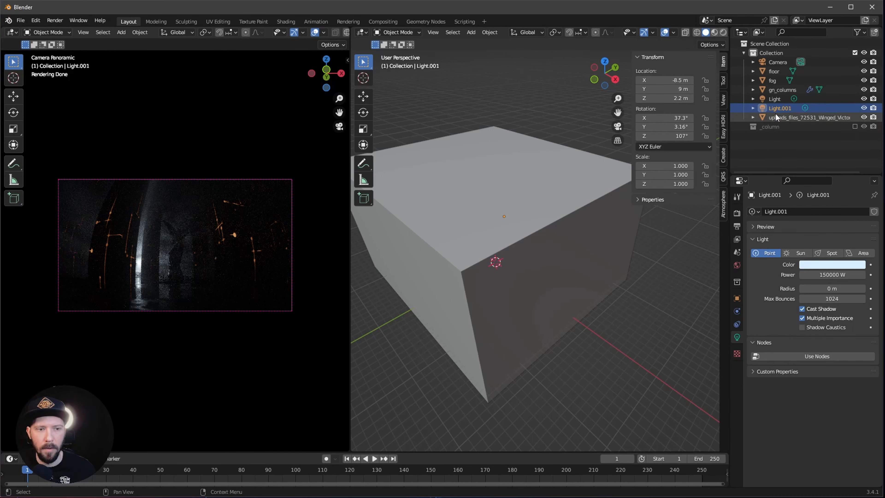
{"action": "left_click", "coordinate": [687, 80]}
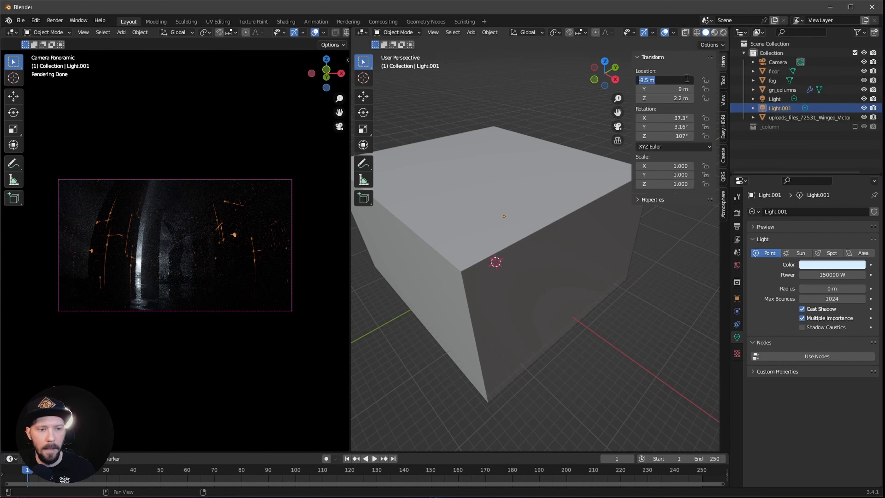
{"action": "type", "text": "9"}
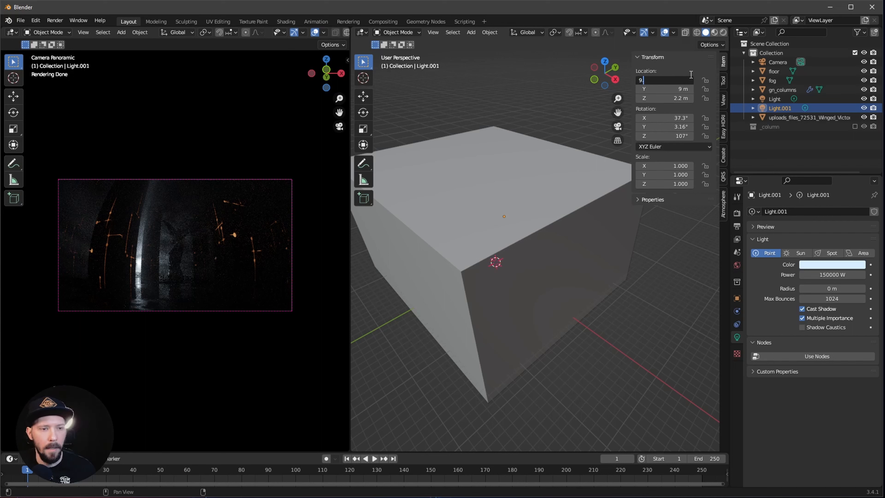
{"action": "type", "text": ".6"}
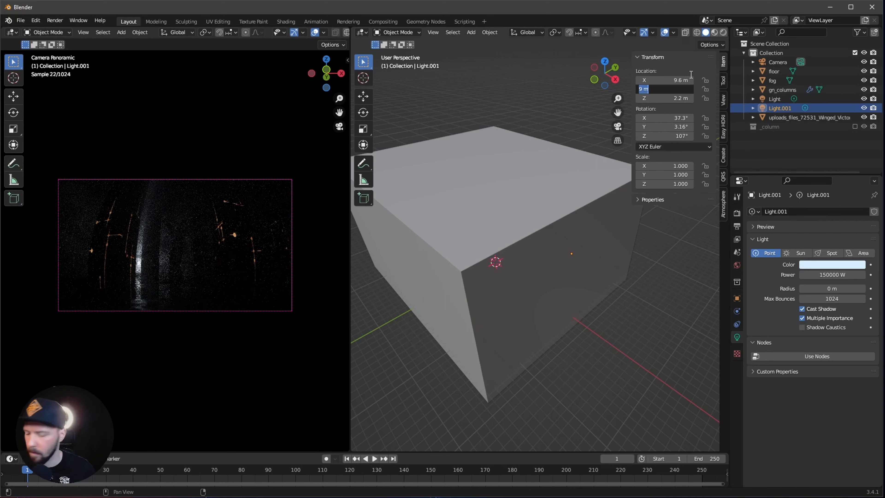
{"action": "key", "text": "Tab"}
{"action": "type", "text": "-3"}
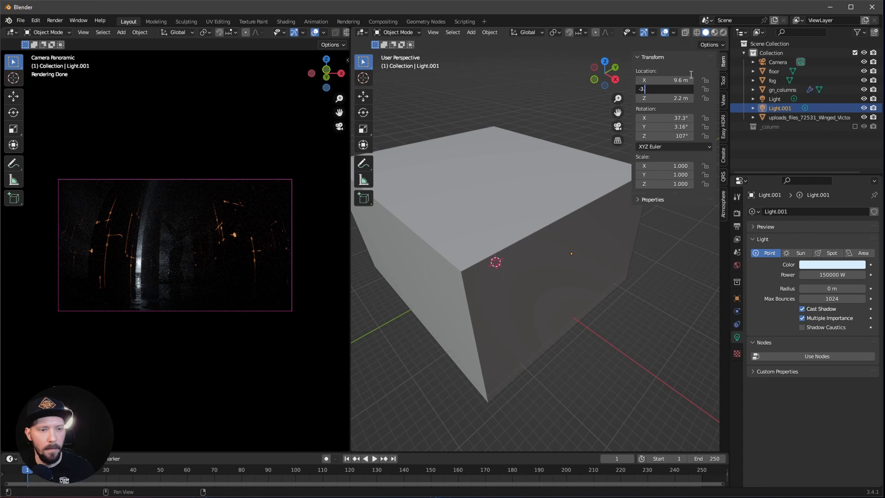
{"action": "type", "text": ".5"}
{"action": "key", "text": "Tab"}
{"action": "type", "text": "4.3"}
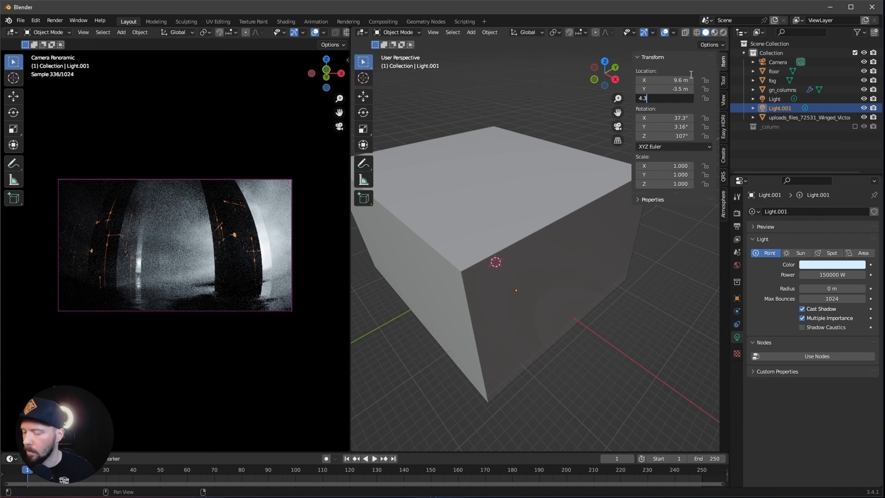
{"action": "key", "text": "Return"}
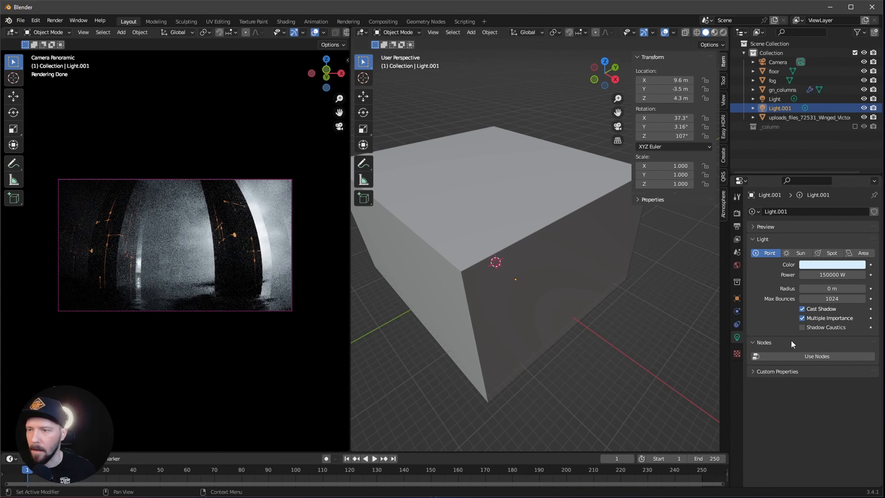
Set the duplicated light's power to 15000 W
{"action": "scroll", "coordinate": [307, 252], "scroll_direction": "up", "scroll_amount": 1}
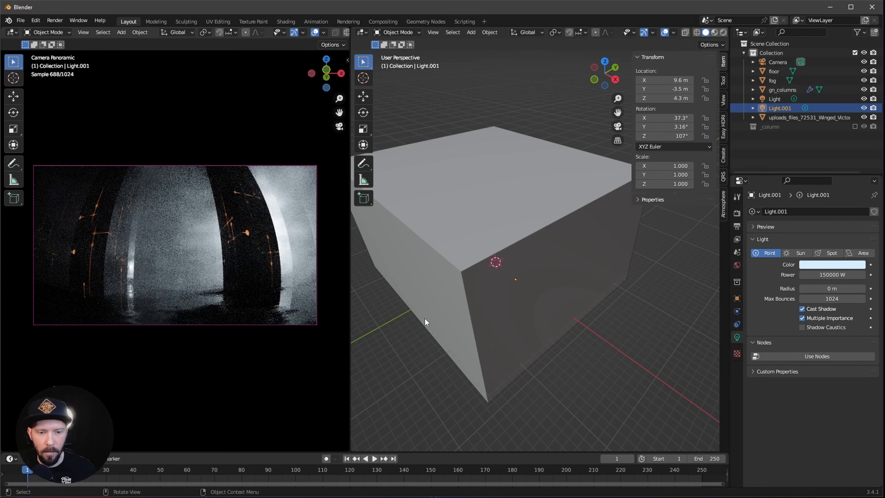
{"action": "left_click", "coordinate": [833, 275]}
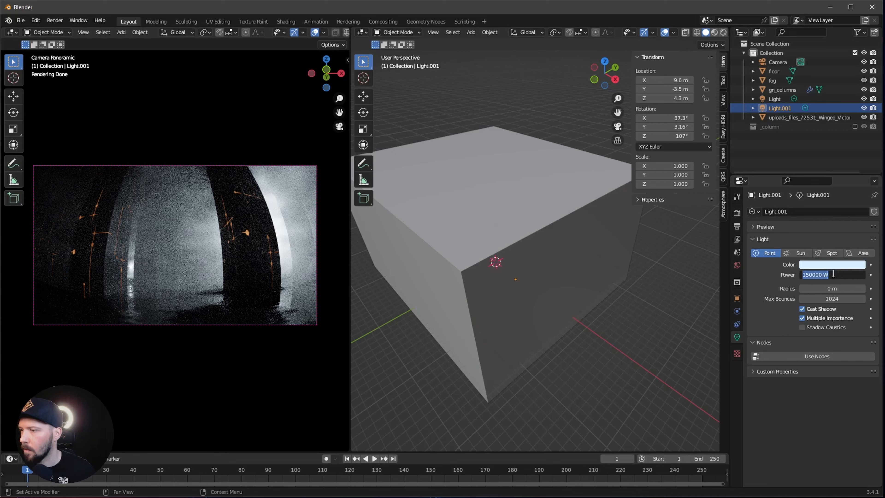
{"action": "key", "text": "Home"}
{"action": "key", "text": "Delete"}
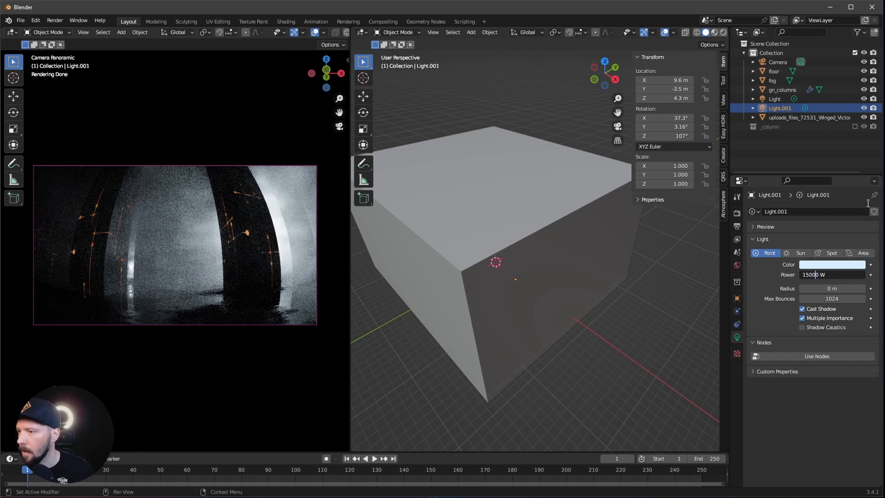
{"action": "key", "text": "Return"}
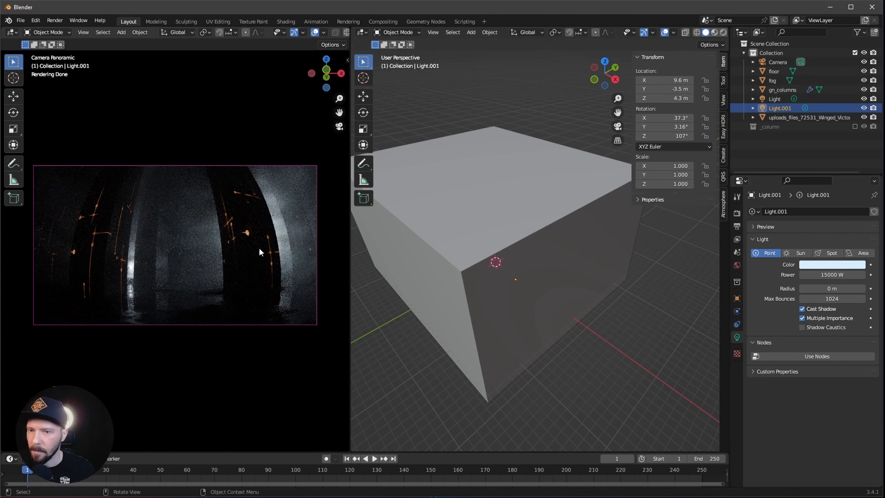
Move the Winged Victory statue to -4 m on the Y axis
{"action": "left_click", "coordinate": [786, 117]}
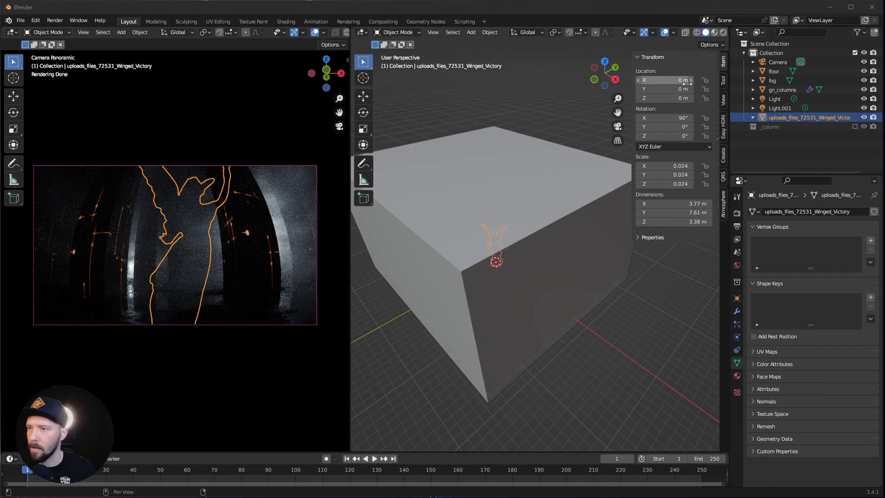
{"action": "left_click", "coordinate": [681, 89]}
{"action": "key", "text": "BackSpace"}
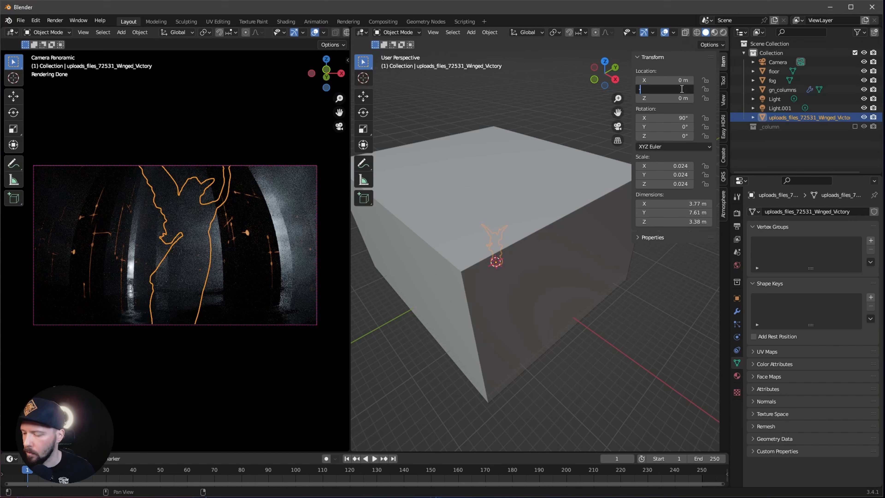
{"action": "type", "text": "-4"}
{"action": "key", "text": "Return"}
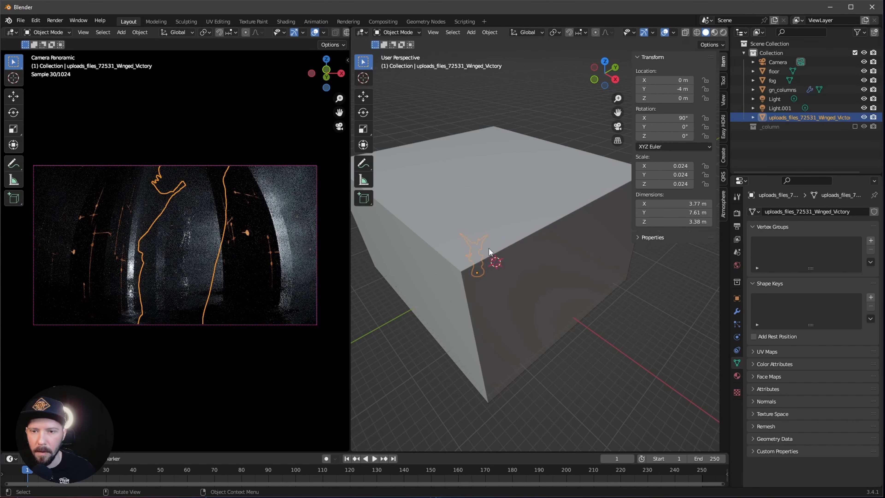
Preview the statue with its materials outside the camera view and set its Z rotation to -25.4°
{"action": "key", "text": "z"}
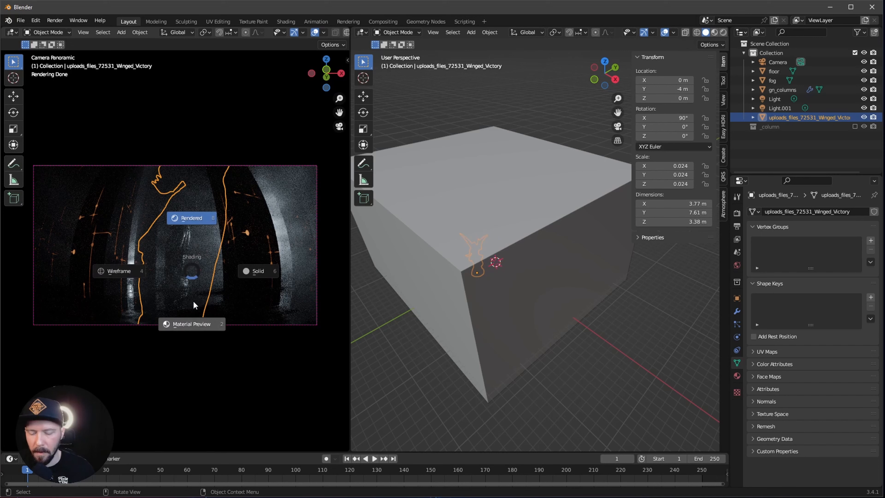
{"action": "left_click", "coordinate": [198, 322]}
{"action": "mouse_move", "coordinate": [234, 258]}
{"action": "middle_mouse_down"}
{"action": "mouse_move", "coordinate": [188, 295]}
{"action": "mouse_move", "coordinate": [196, 265]}
{"action": "mouse_move", "coordinate": [205, 295]}
{"action": "mouse_move", "coordinate": [226, 279]}
{"action": "mouse_move", "coordinate": [201, 303]}
{"action": "mouse_move", "coordinate": [210, 308]}
{"action": "middle_mouse_up"}
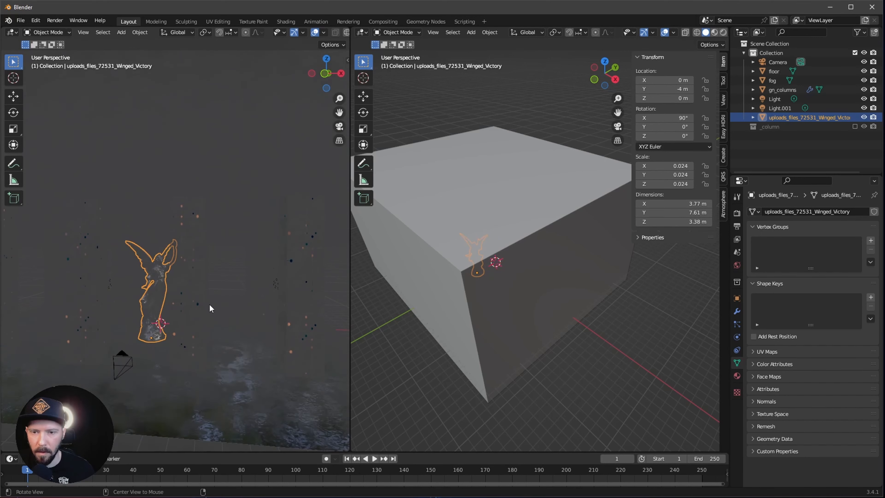
{"action": "left_click", "coordinate": [685, 136]}
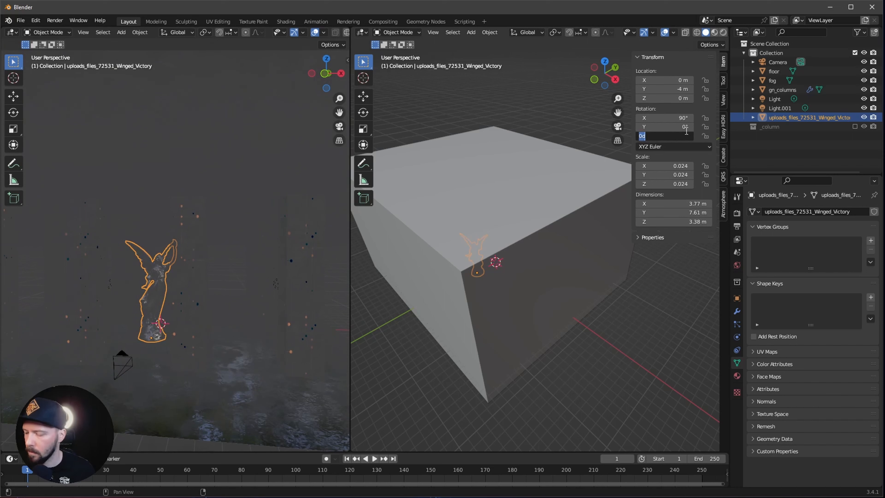
{"action": "key", "text": "BackSpace"}
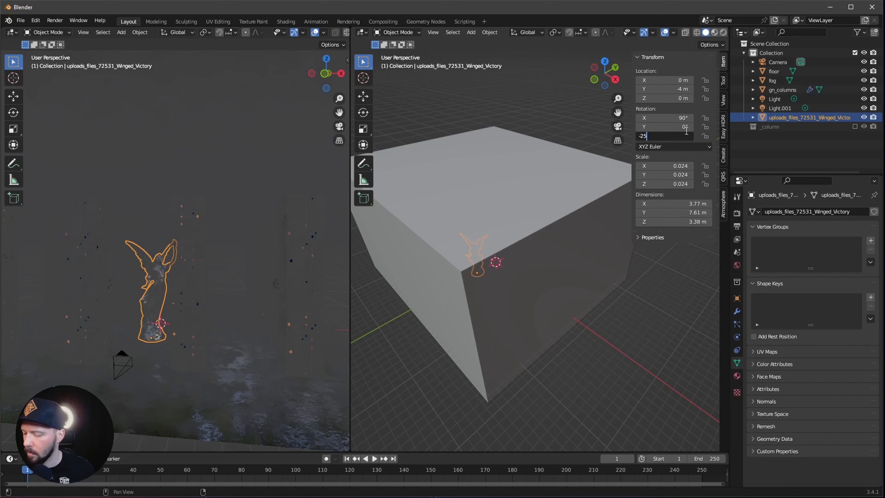
{"action": "type", "text": "-25.4"}
{"action": "key", "text": "Return"}
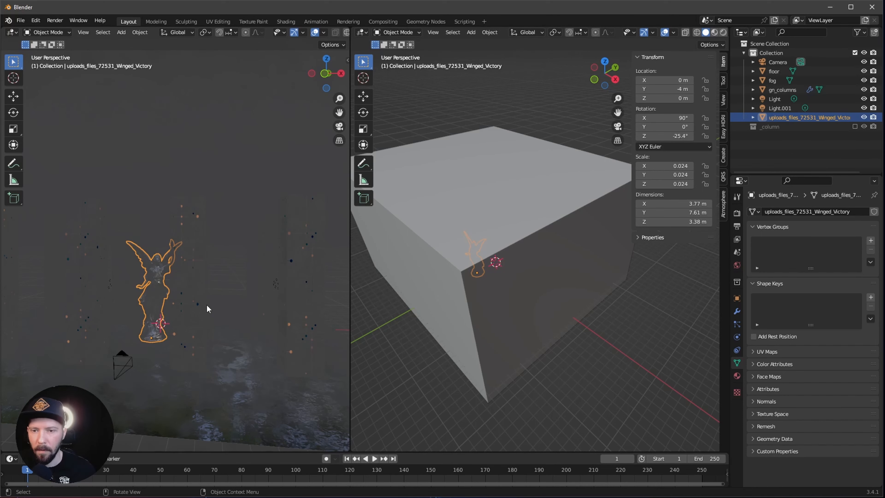
Return to the camera's rendered view and hide the viewport overlays to check the rotated statue
{"action": "key", "text": "KP_0"}
{"action": "key", "text": "z"}
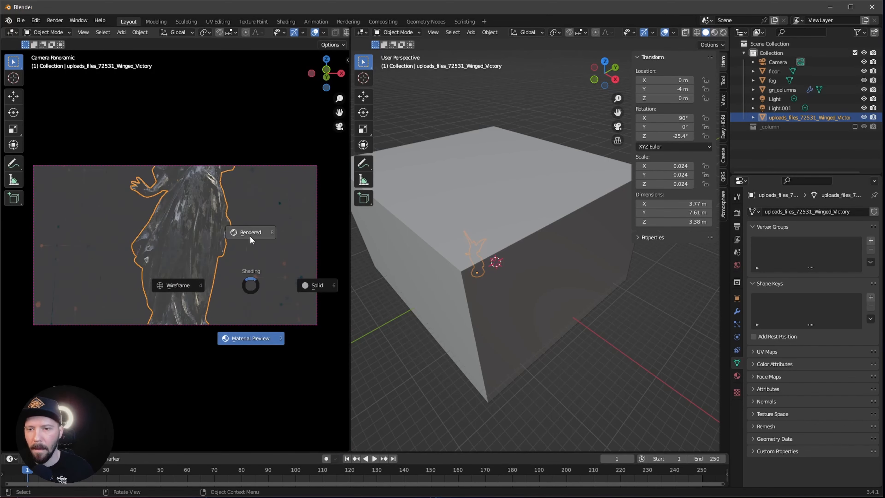
{"action": "left_click", "coordinate": [252, 338]}
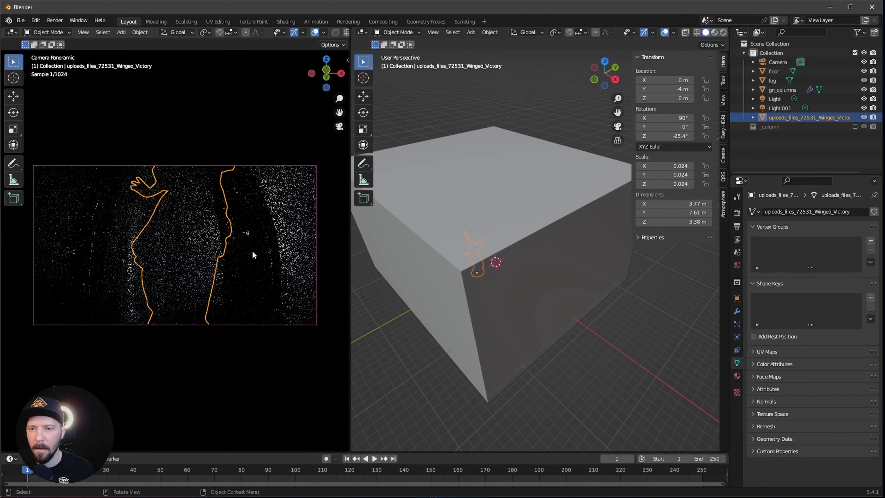
{"action": "left_click", "coordinate": [315, 32]}
{"action": "key", "text": "Home"}
{"action": "scroll", "coordinate": [261, 242], "scroll_direction": "up", "scroll_amount": 2}
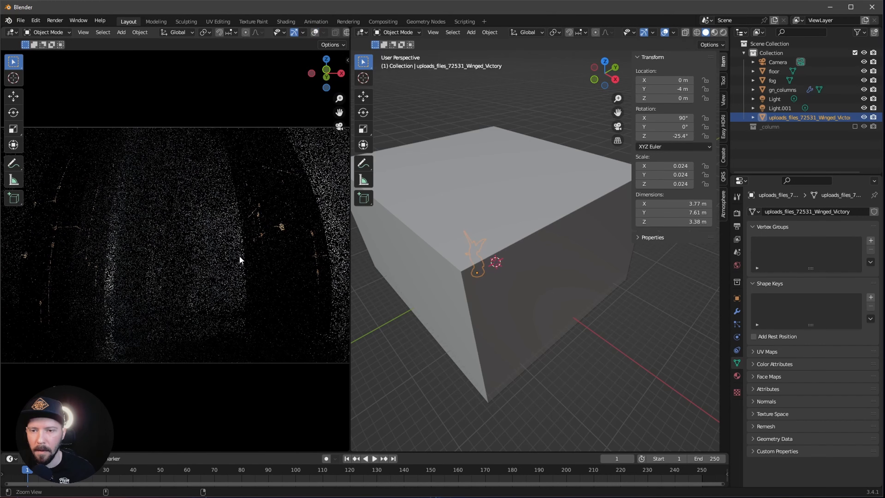
{"action": "scroll", "coordinate": [248, 257], "scroll_direction": "down", "scroll_amount": 2}
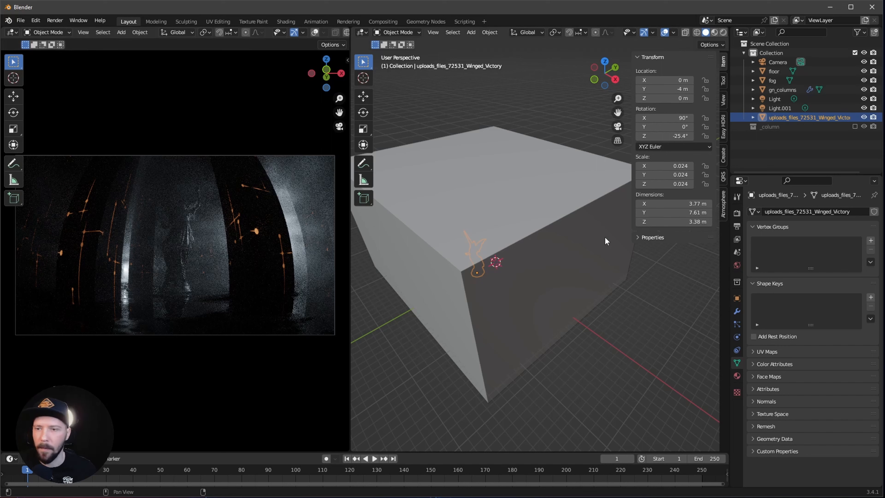
Add a spot light to the scene
{"action": "key", "text": "shift+a"}
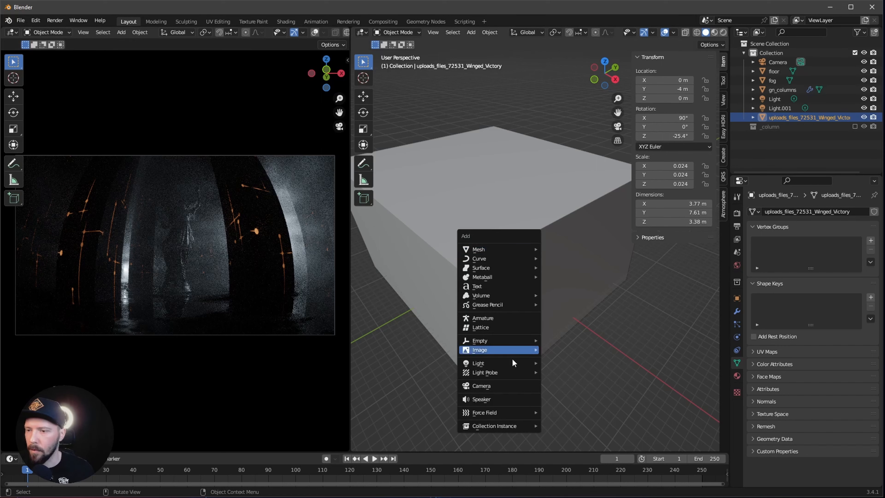
{"action": "mouse_move", "coordinate": [506, 364]}
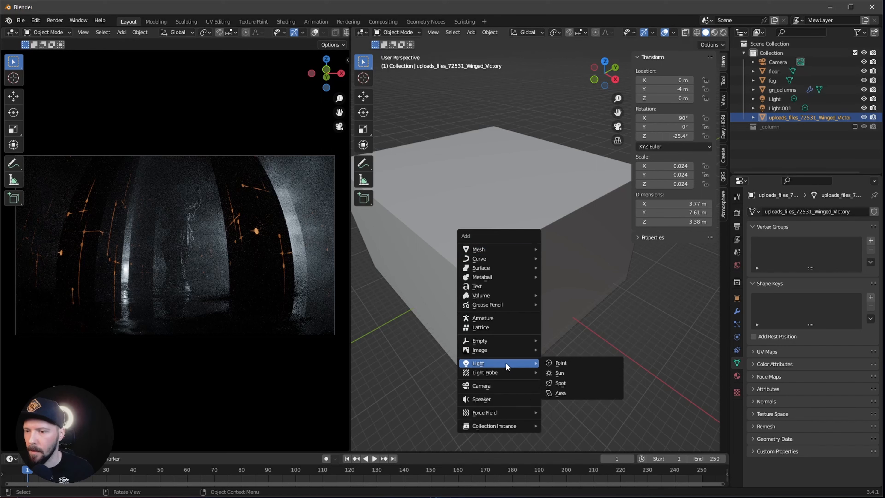
{"action": "left_click", "coordinate": [578, 383]}
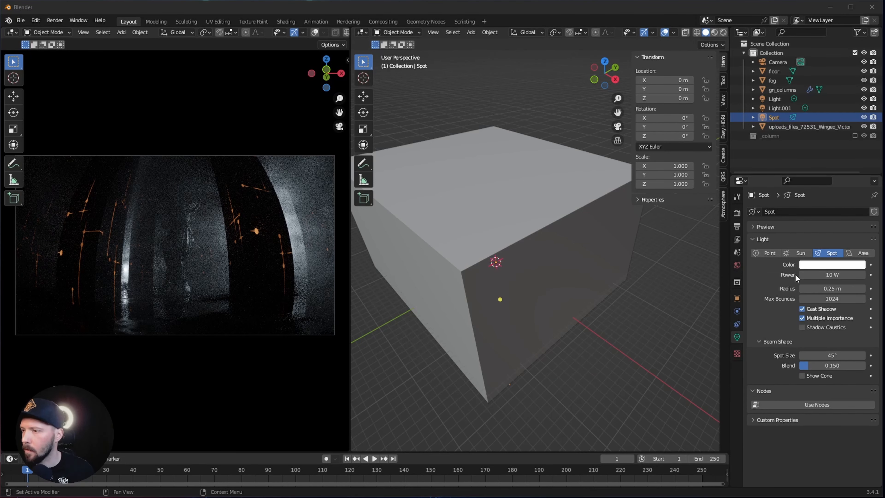
Set the spot light's color to hex D6EEFF and its power to 150000 W
{"action": "left_click", "coordinate": [829, 264]}
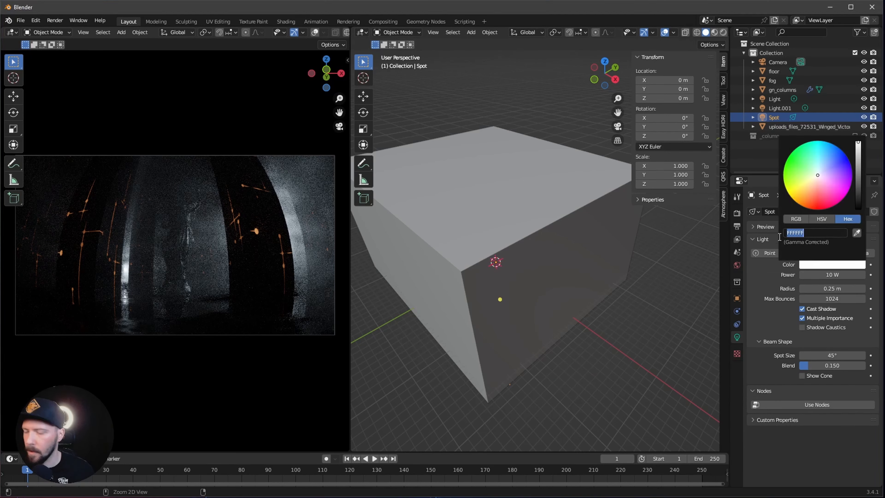
{"action": "type", "text": "D6EEFF"}
{"action": "key", "text": "Return"}
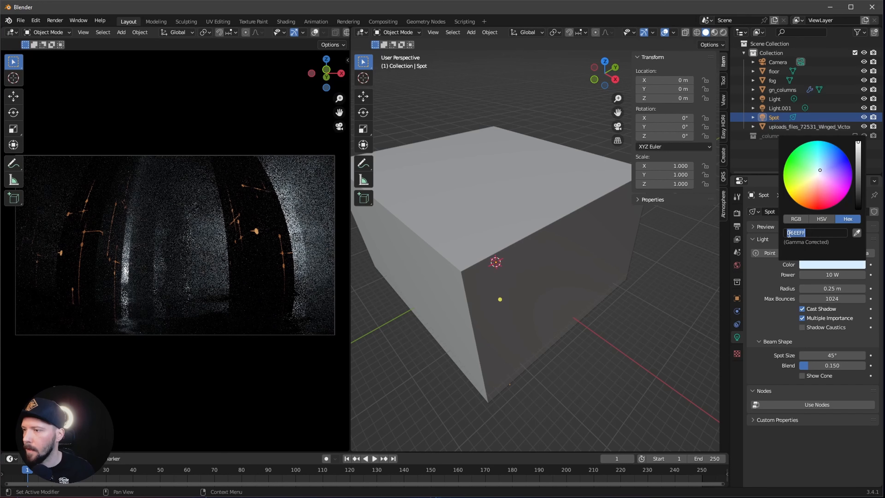
{"action": "left_click", "coordinate": [835, 275]}
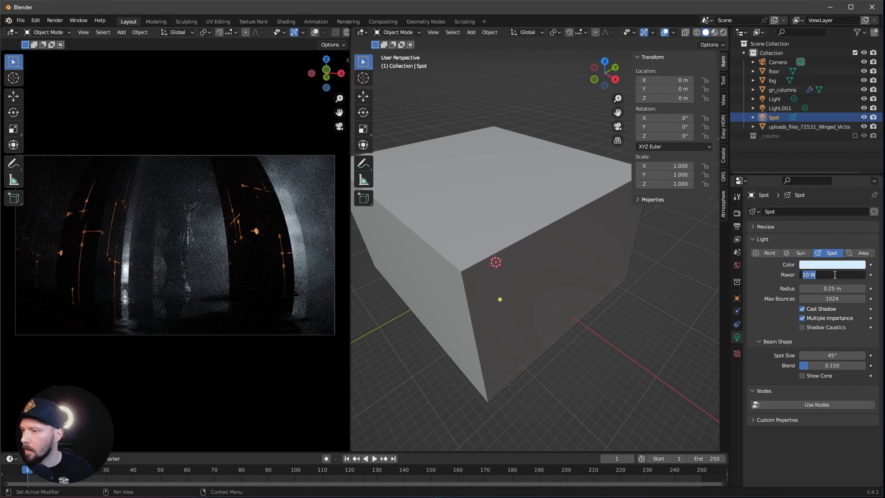
{"action": "type", "text": "150000"}
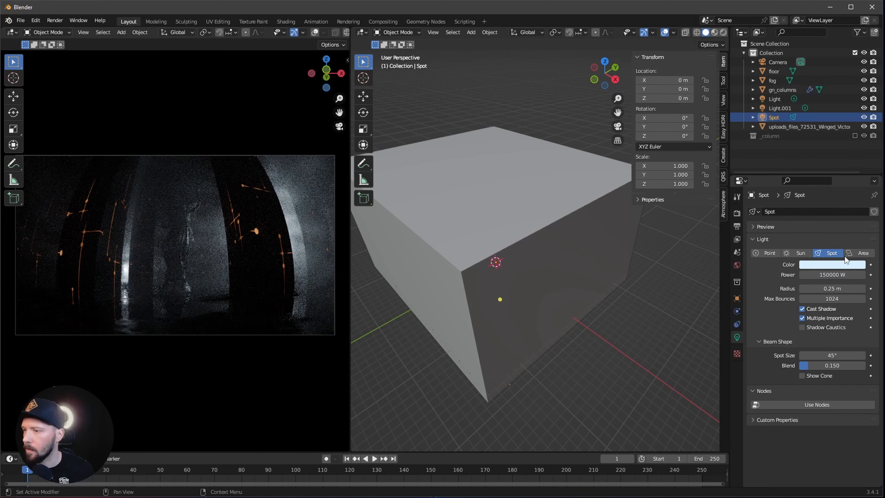
{"action": "key", "text": "Return"}
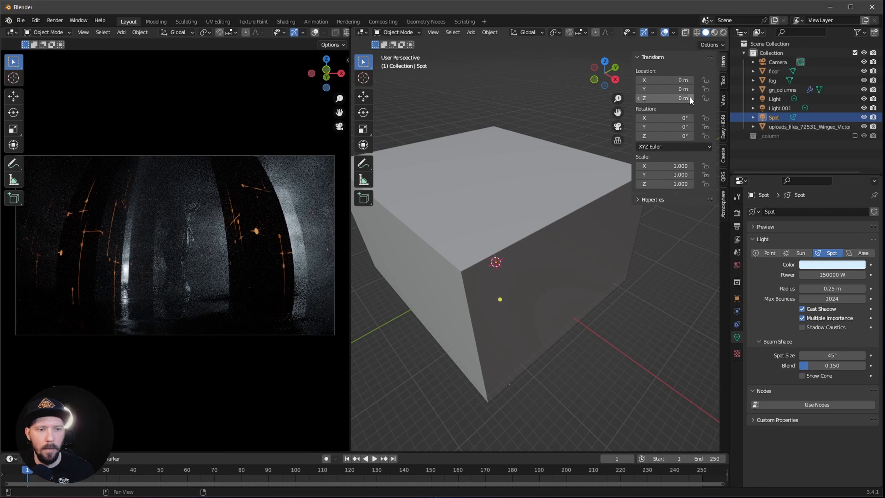
Position the spot light above the statue at Y -3.3 m and Z 9.5 m
{"action": "left_click", "coordinate": [685, 89]}
{"action": "key", "text": "BackSpace"}
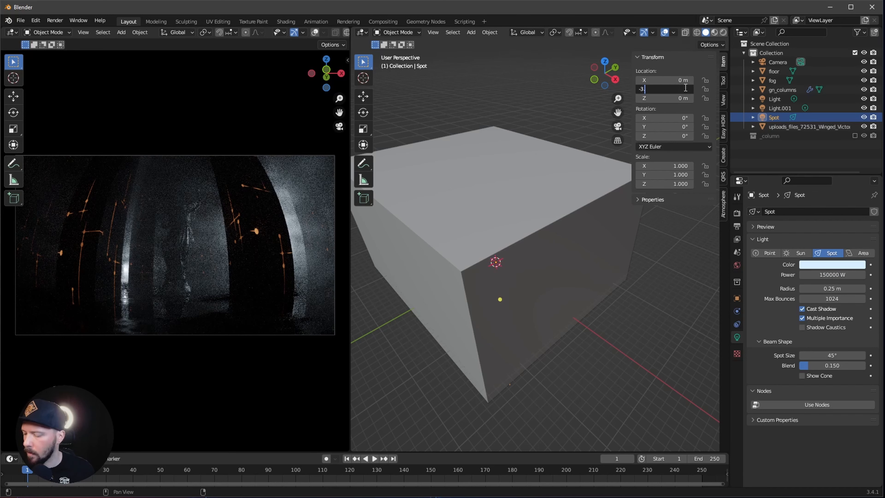
{"action": "key", "text": "Tab"}
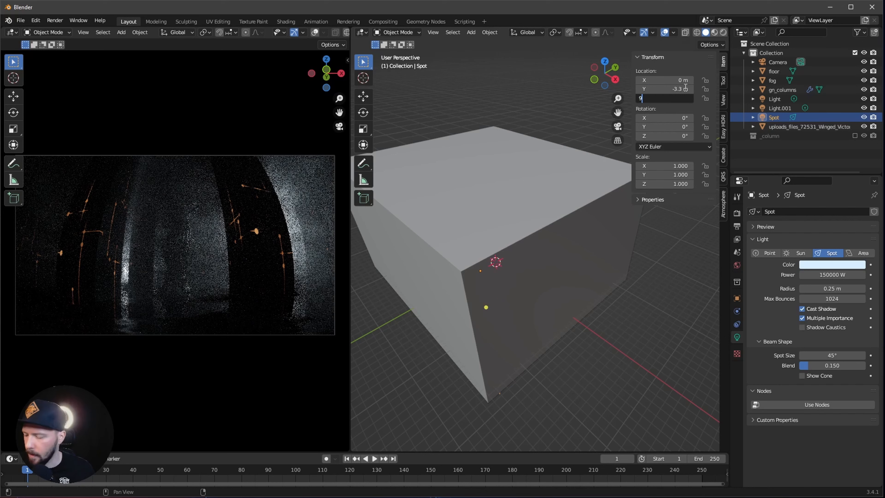
{"action": "type", "text": "9.5"}
{"action": "key", "text": "Return"}
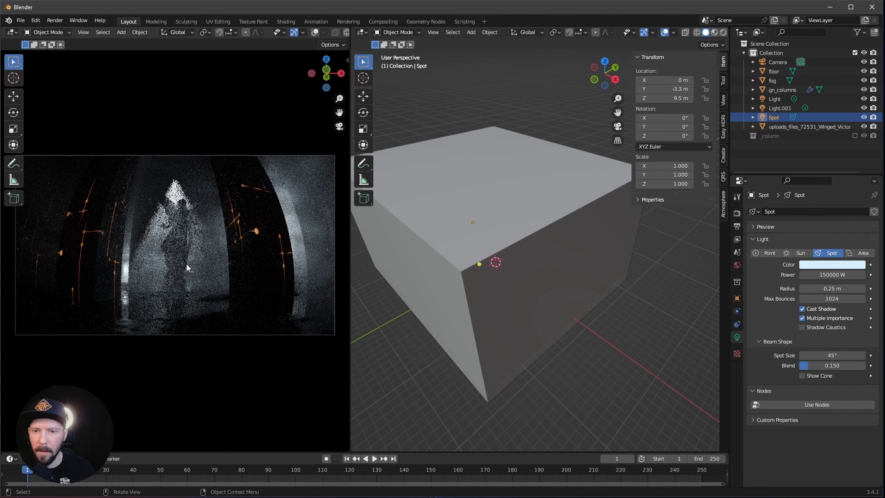
Set the spot light's radius to 1 m and its spot size to 70°
{"action": "scroll", "coordinate": [227, 241], "scroll_direction": "up", "scroll_amount": 2}
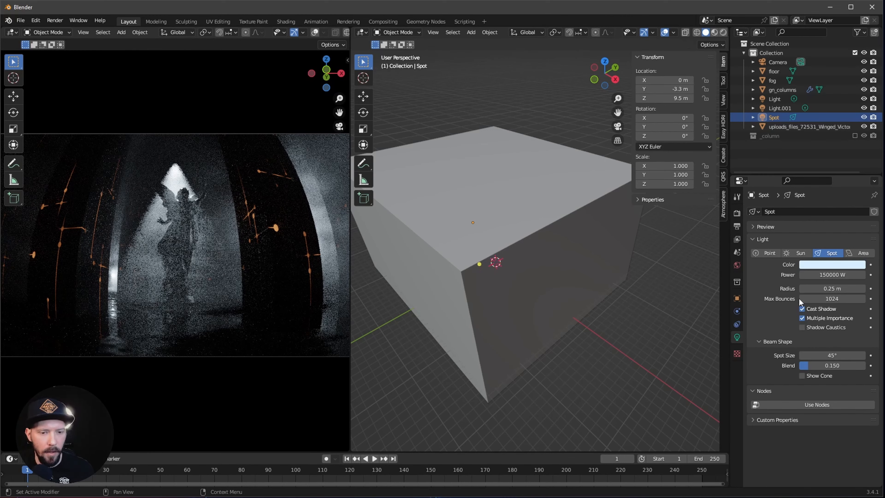
{"action": "double_click", "coordinate": [812, 289]}
{"action": "type", "text": "1"}
{"action": "key", "text": "Return"}
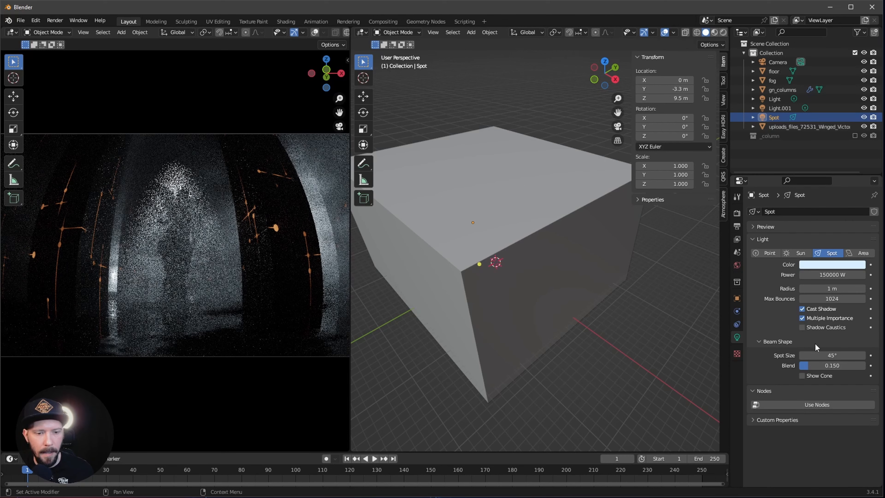
{"action": "double_click", "coordinate": [826, 355]}
{"action": "type", "text": "70"}
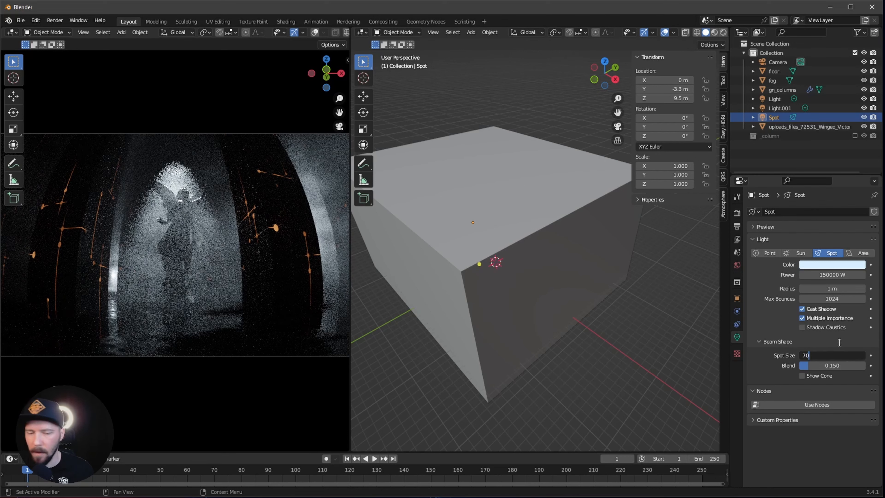
{"action": "key", "text": "Return"}
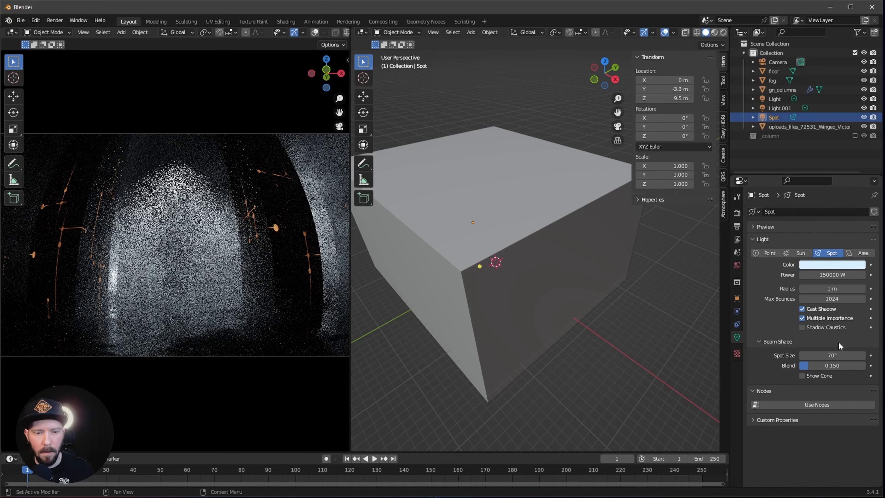
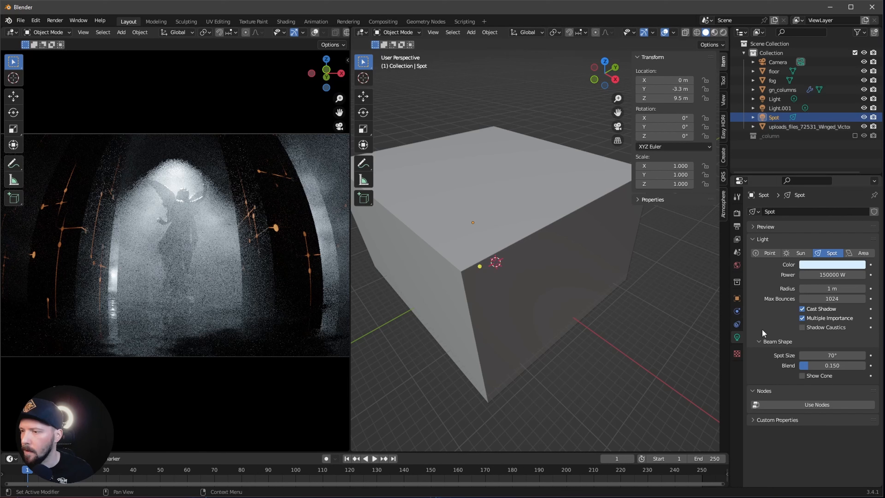
Disable Volume Scatter in the spot light's ray visibility and check the statue's lighting in the rendered camera view
{"action": "left_click", "coordinate": [737, 298]}
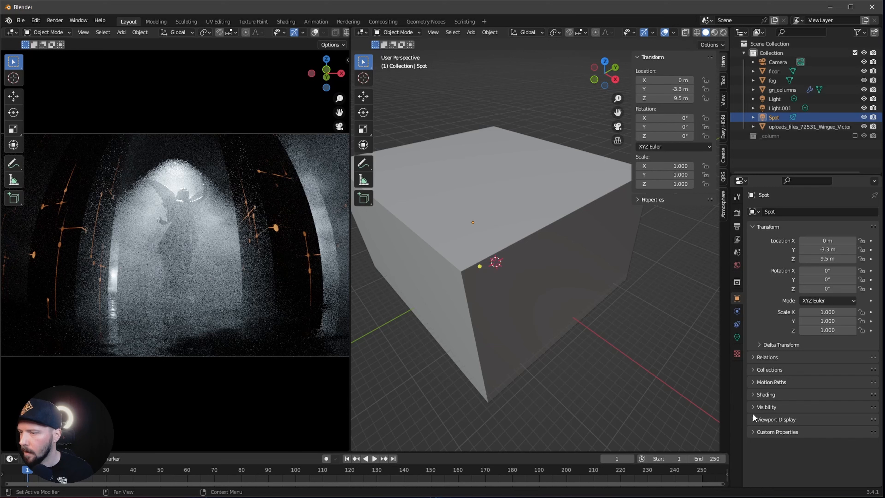
{"action": "left_click", "coordinate": [767, 406]}
{"action": "scroll", "coordinate": [798, 412], "scroll_direction": "down", "scroll_amount": 5}
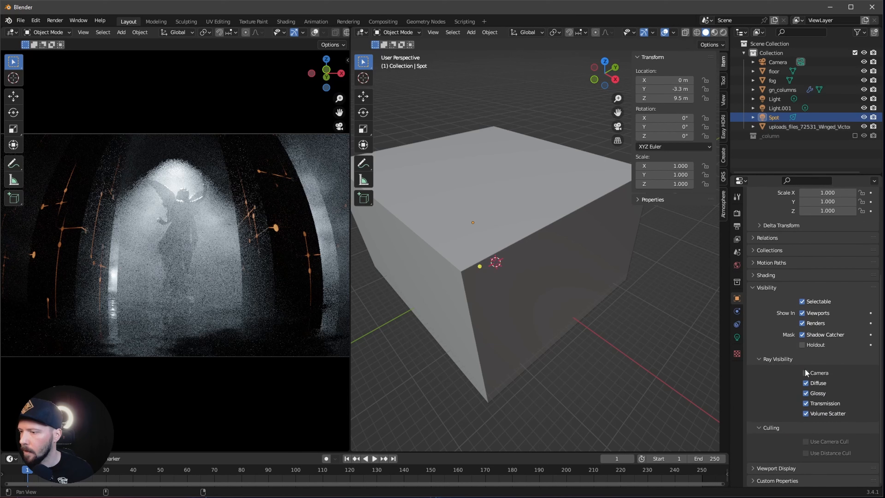
{"action": "left_click", "coordinate": [807, 414]}
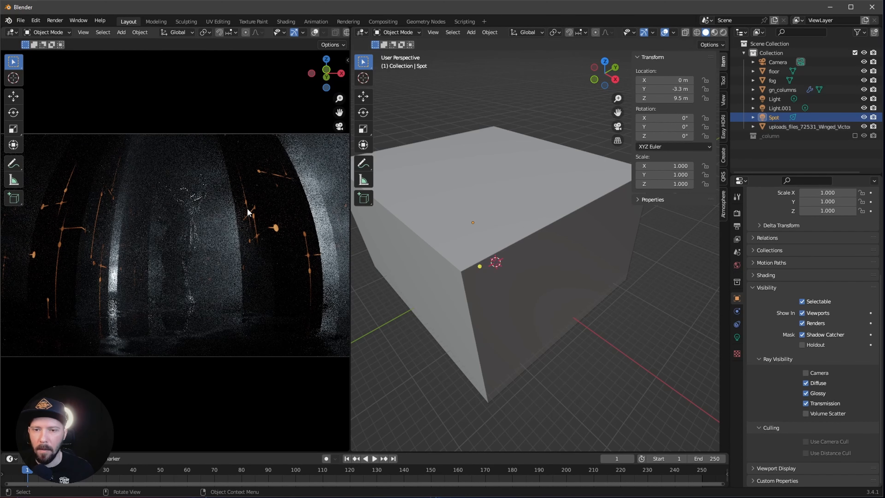
{"action": "middle_click_drag", "start_coordinate": [238, 211], "coordinate": [214, 202], "text": "ctrl"}
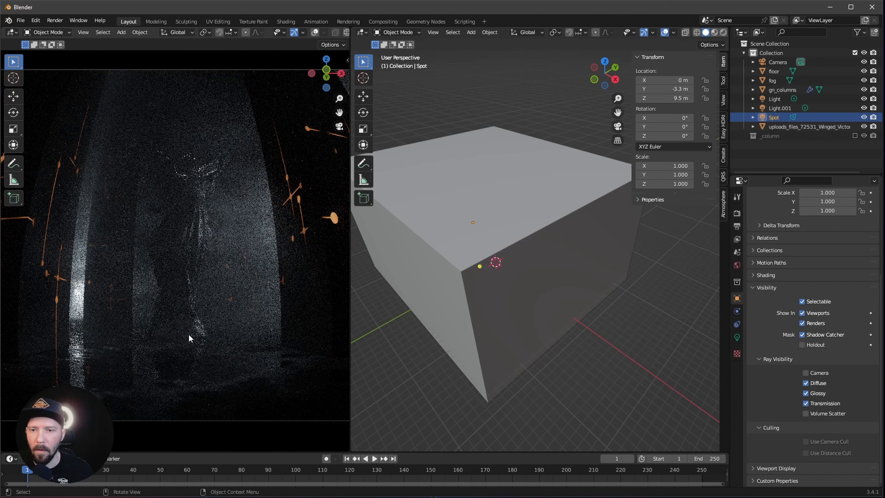
{"action": "key", "text": "Home"}
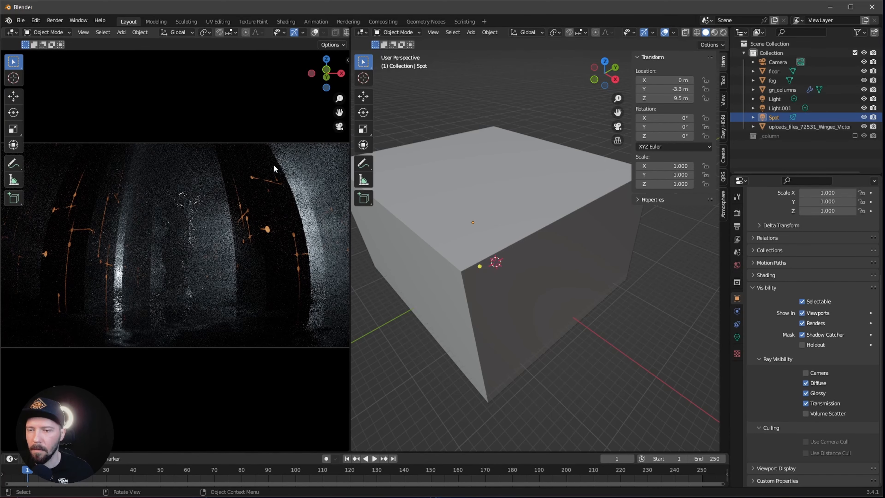
{"action": "middle_click_drag", "start_coordinate": [263, 228], "coordinate": [244, 270], "text": "ctrl"}
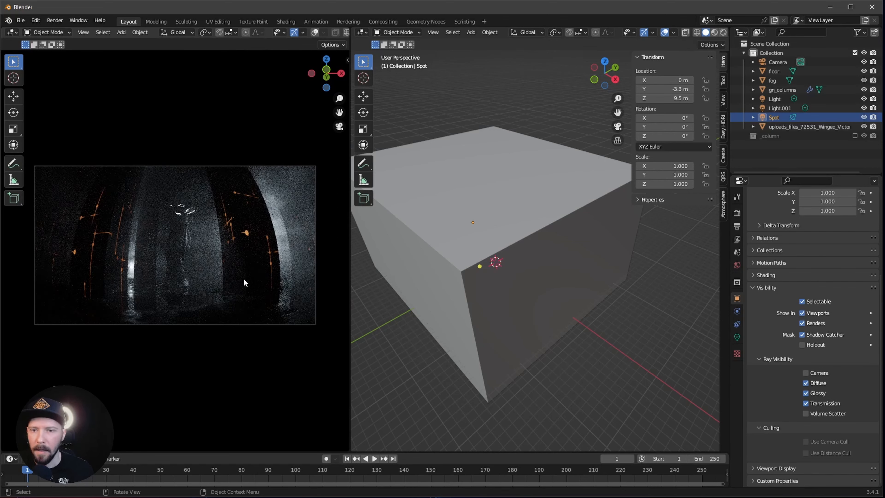
{"action": "middle_click_drag", "start_coordinate": [229, 292], "coordinate": [214, 269], "text": "ctrl"}
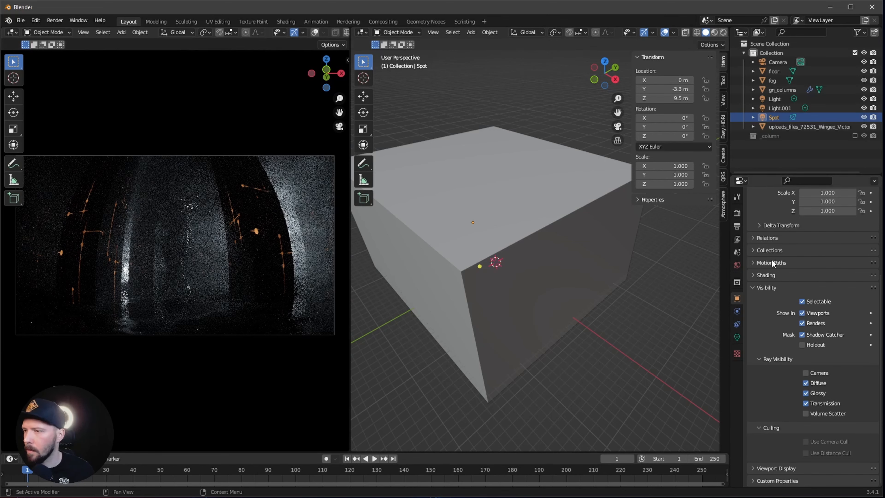
Set the Cycles render tile size to 128 in the memory performance settings
{"action": "left_click", "coordinate": [737, 213]}
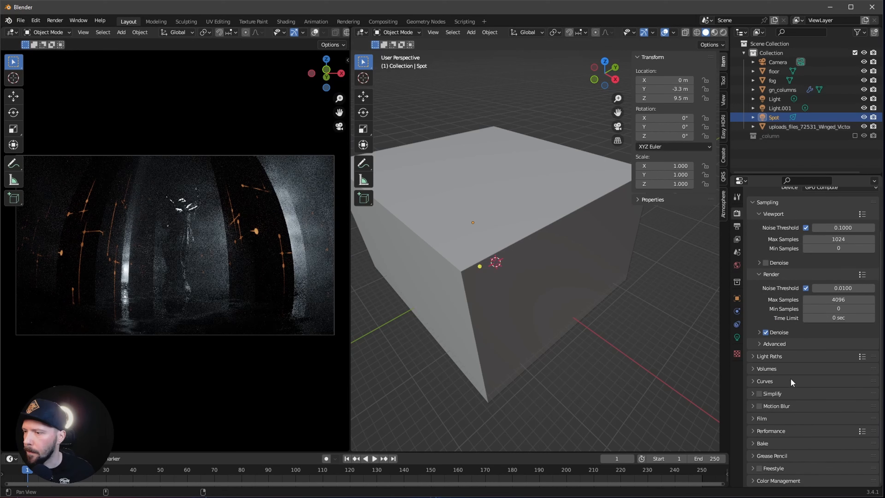
{"action": "left_click", "coordinate": [751, 430]}
{"action": "scroll", "coordinate": [803, 322], "scroll_direction": "down", "scroll_amount": 8}
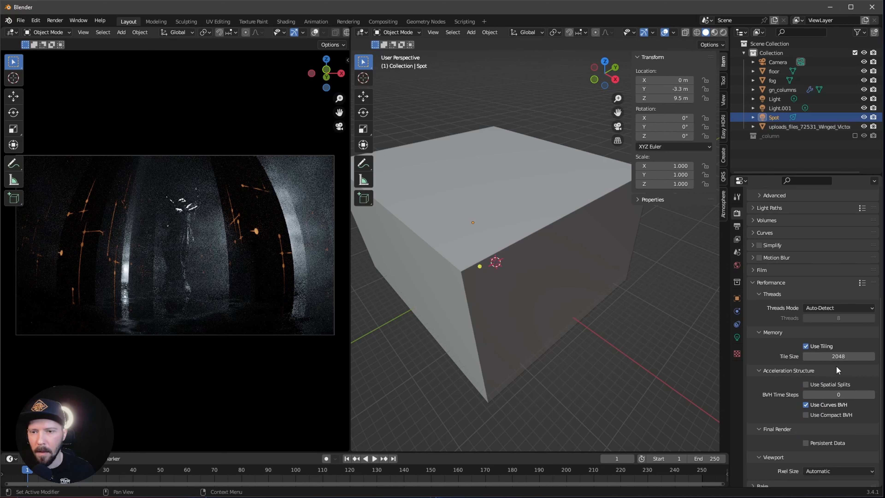
{"action": "left_click", "coordinate": [841, 356]}
{"action": "type", "text": "2"}
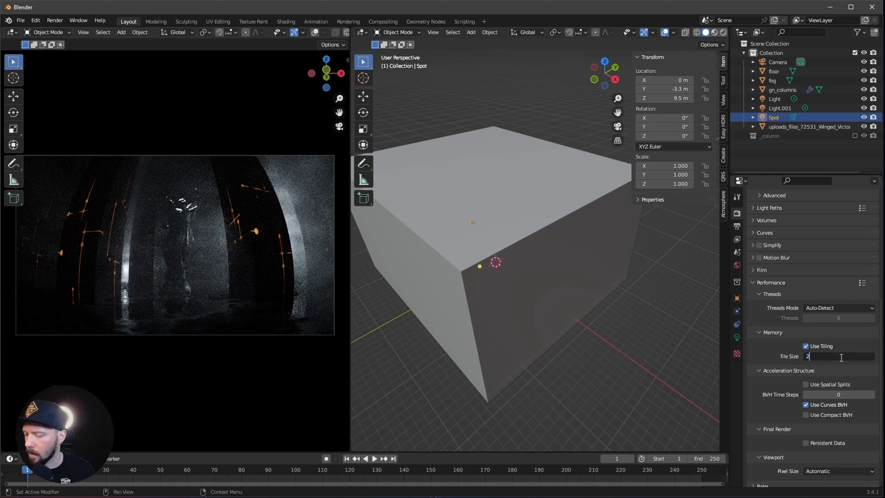
{"action": "type", "text": "5"}
{"action": "key", "text": "BackSpace"}
{"action": "key", "text": "BackSpace"}
{"action": "type", "text": "1"}
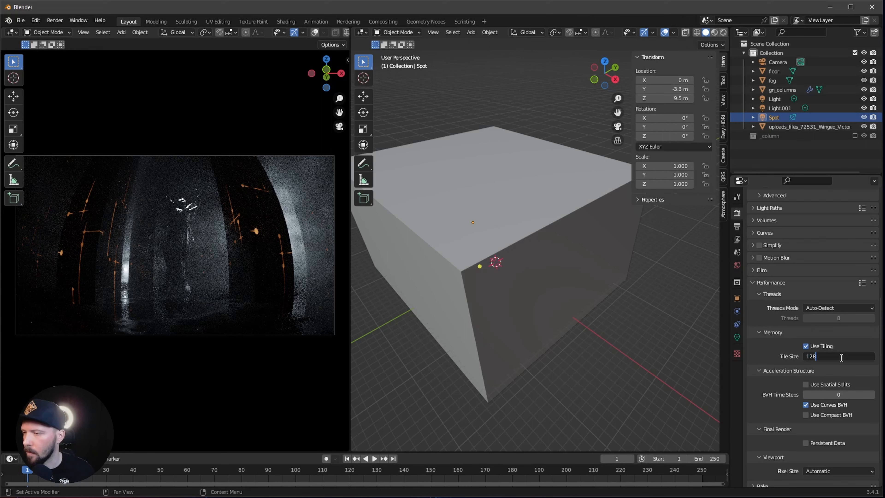
{"action": "type", "text": "28"}
{"action": "key", "text": "Return"}
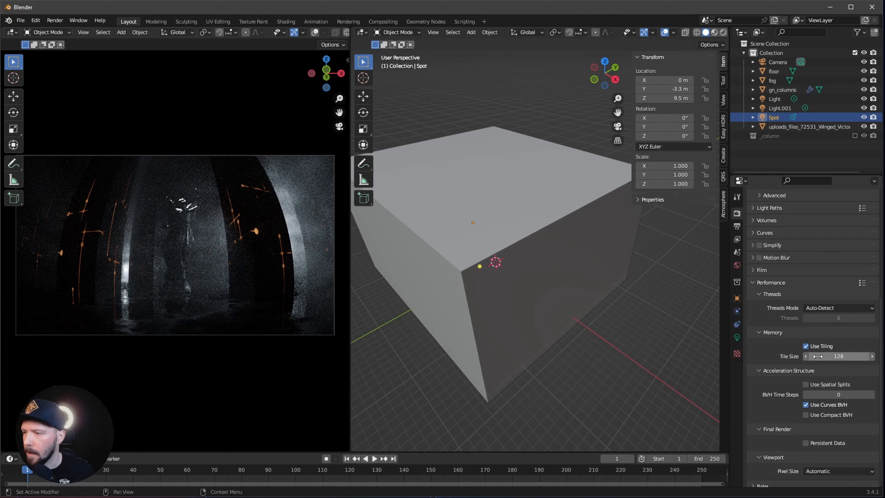
Disable denoising for the final render and set its maximum samples to 512
{"action": "scroll", "coordinate": [809, 356], "scroll_direction": "up", "scroll_amount": 10}
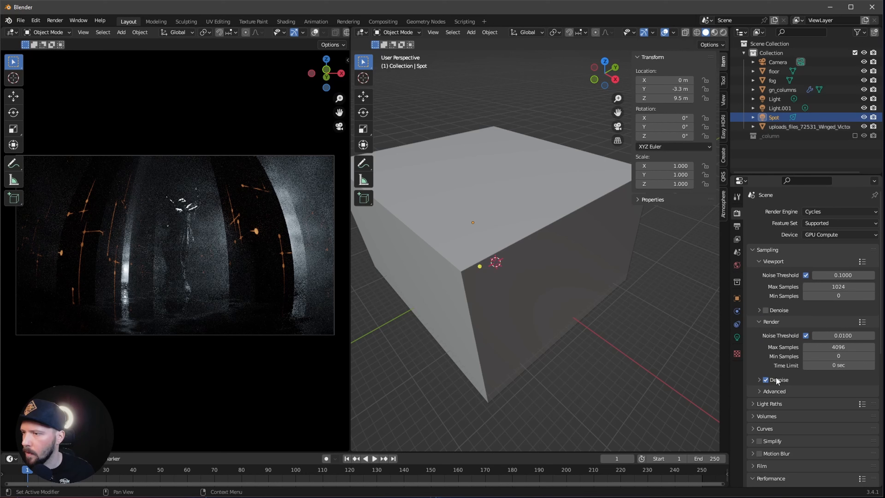
{"action": "left_click", "coordinate": [766, 380]}
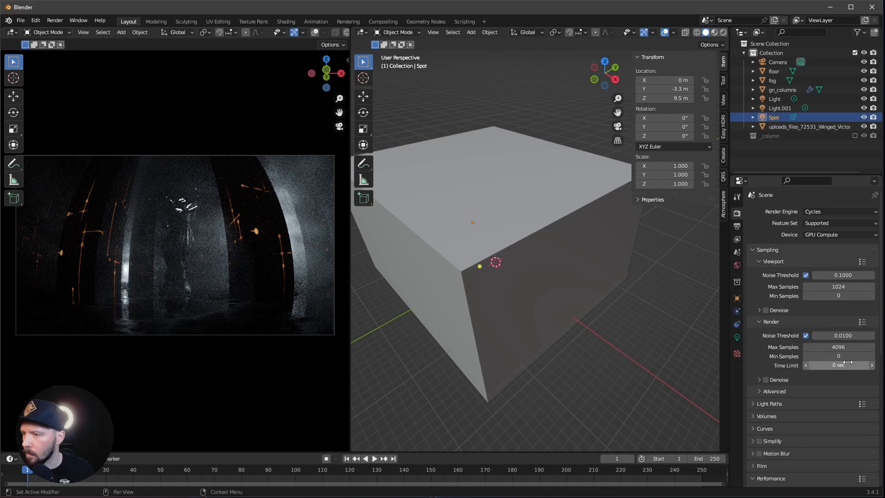
{"action": "left_click", "coordinate": [839, 347]}
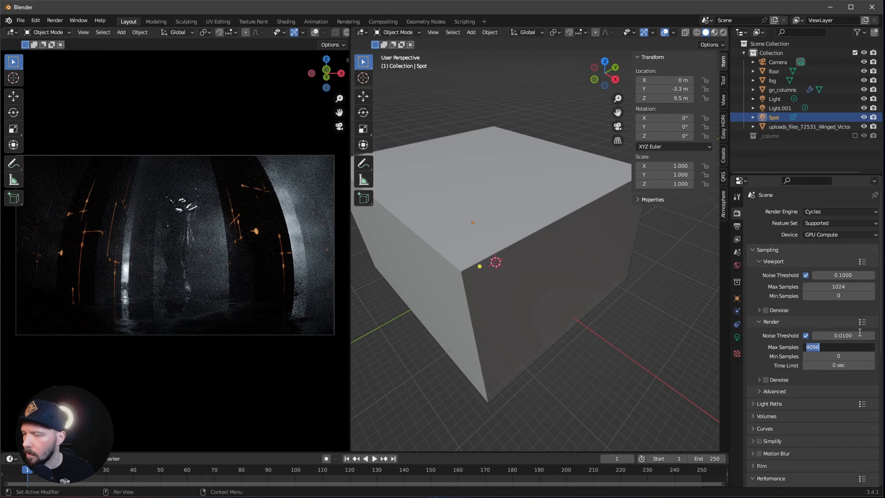
{"action": "type", "text": "512"}
{"action": "key", "text": "Return"}
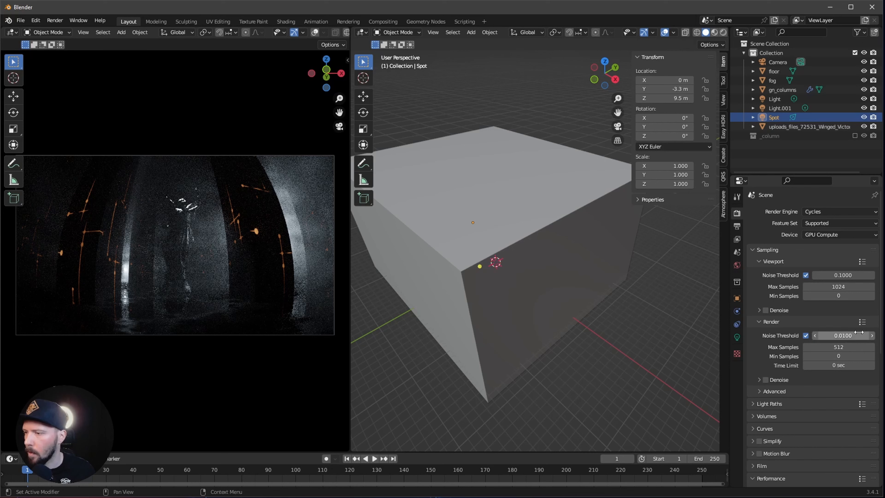
Try viewport denoising with the OptiX denoiser on the rendered camera view, and switch viewport denoising back off
{"action": "scroll", "coordinate": [213, 313], "scroll_direction": "up", "scroll_amount": 3}
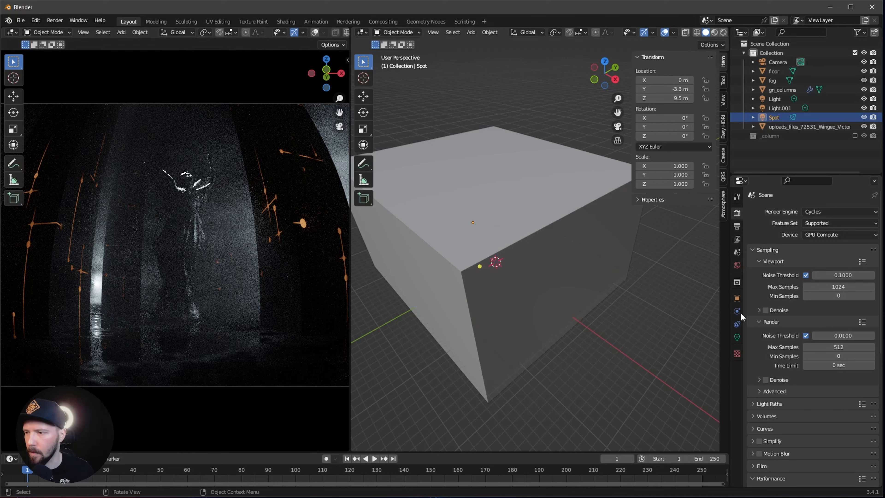
{"action": "left_click", "coordinate": [760, 380]}
{"action": "left_click", "coordinate": [760, 380]}
{"action": "left_click", "coordinate": [766, 380]}
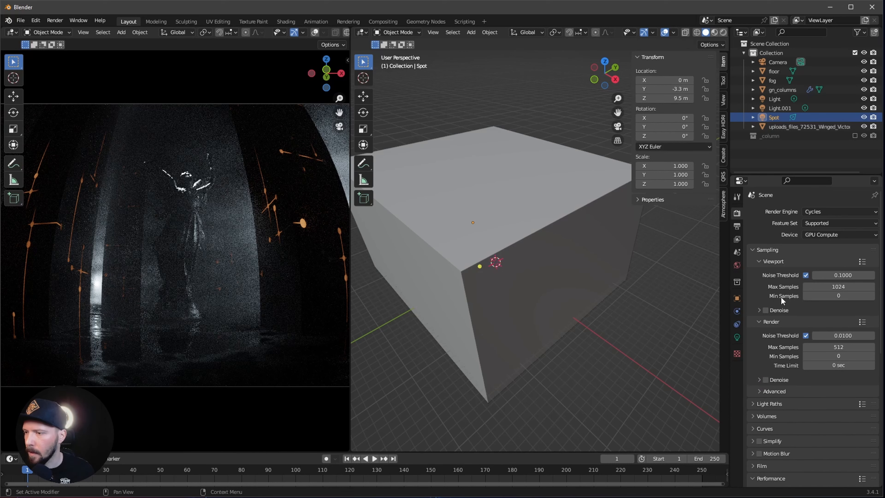
{"action": "left_click", "coordinate": [760, 310]}
{"action": "left_click", "coordinate": [838, 324]}
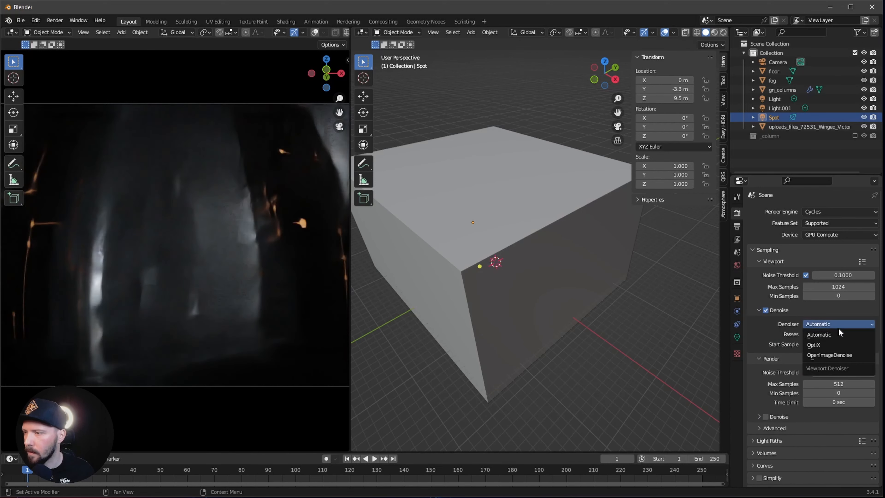
{"action": "left_click", "coordinate": [835, 351]}
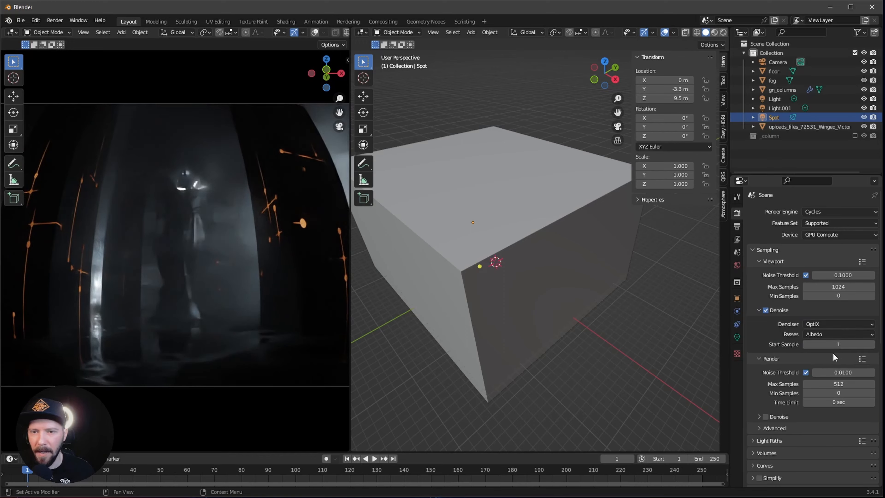
{"action": "left_click", "coordinate": [765, 310]}
{"action": "key", "text": "KP_0"}
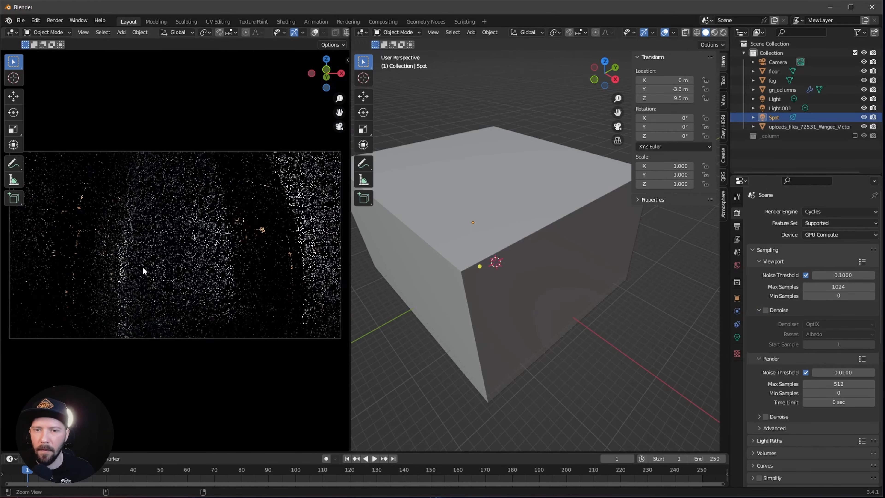